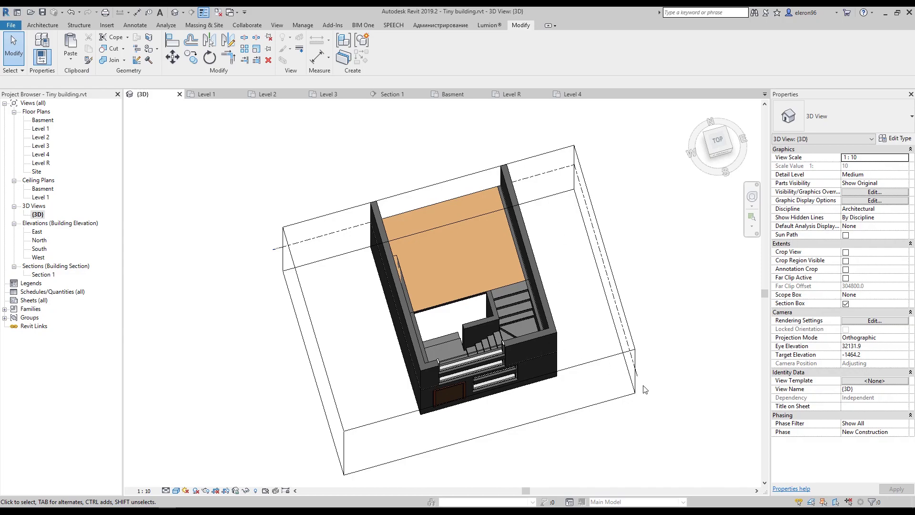
Step: Orbit around the door and stairs, then delete the existing monolithic stair
mouse_move(525, 278)
middle_mouse_down("shift")
mouse_move(591, 256)
mouse_move(521, 334)
middle_mouse_up("shift")
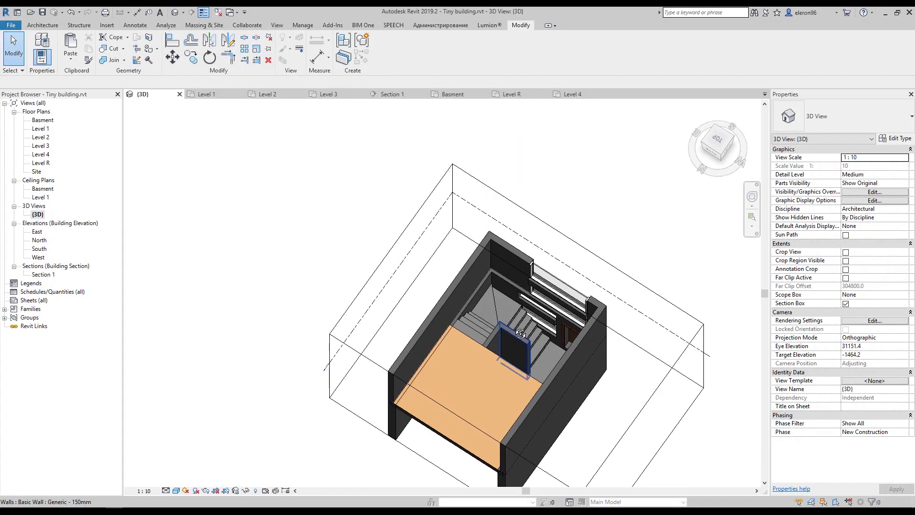
scroll(517, 342, "up", 5)
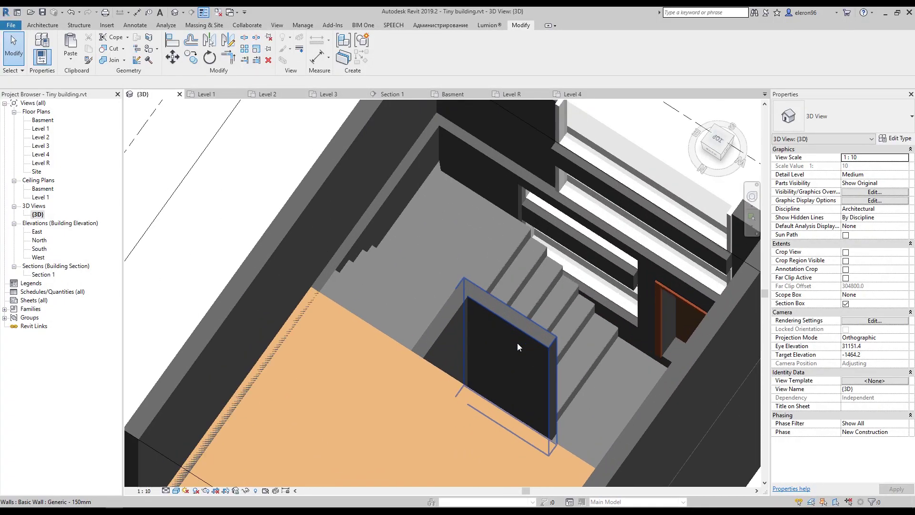
mouse_move(514, 362)
middle_mouse_down("shift")
mouse_move(579, 316)
mouse_move(505, 325)
middle_mouse_up("shift")
scroll(579, 317, "down", 4)
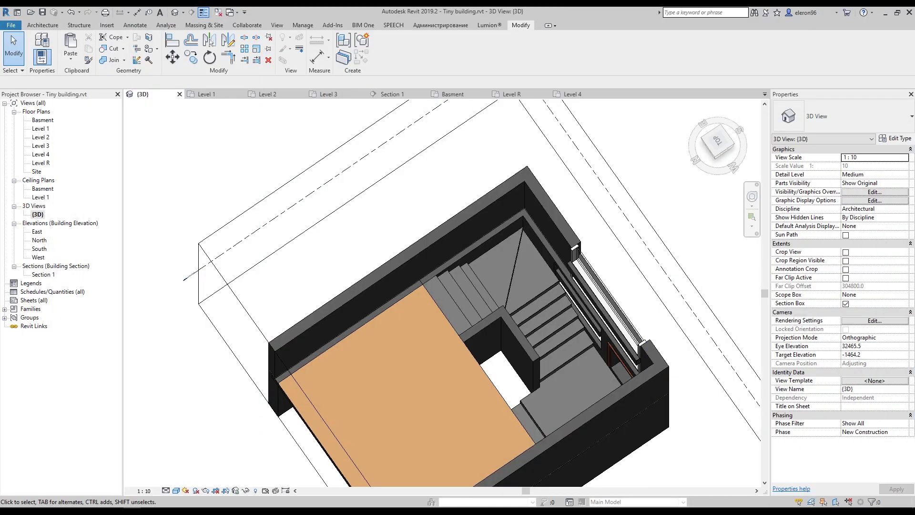
left_click(527, 310)
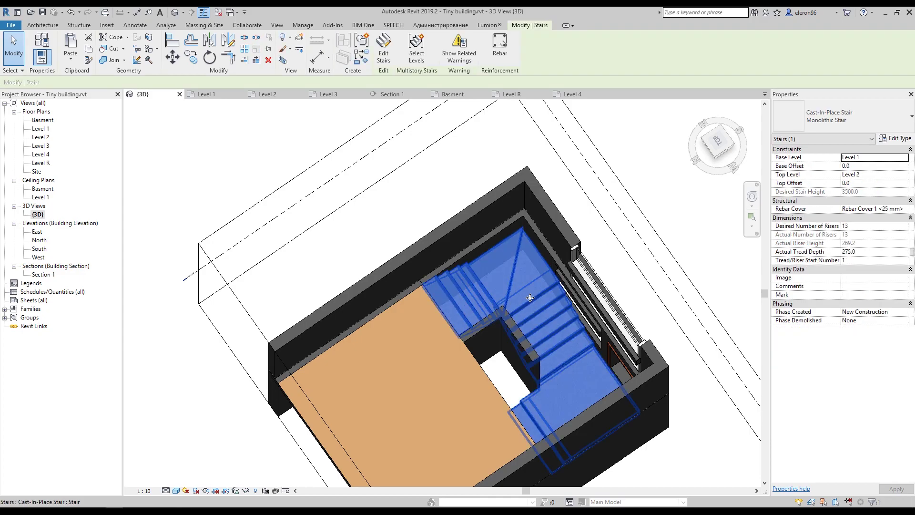
key("Delete")
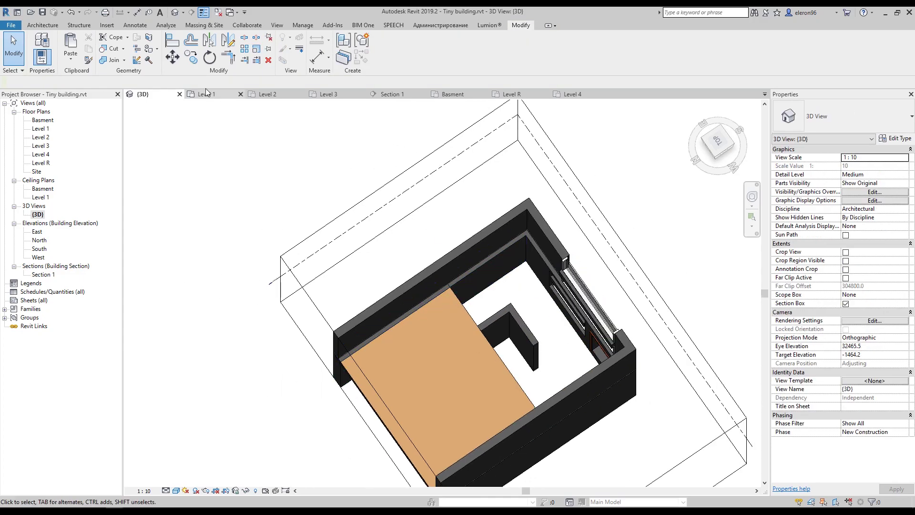
Step: Show the Level 1 floor plan zoomed to the stair opening
left_click(213, 93)
scroll(305, 154, "down", 2)
scroll(511, 235, "down", 1)
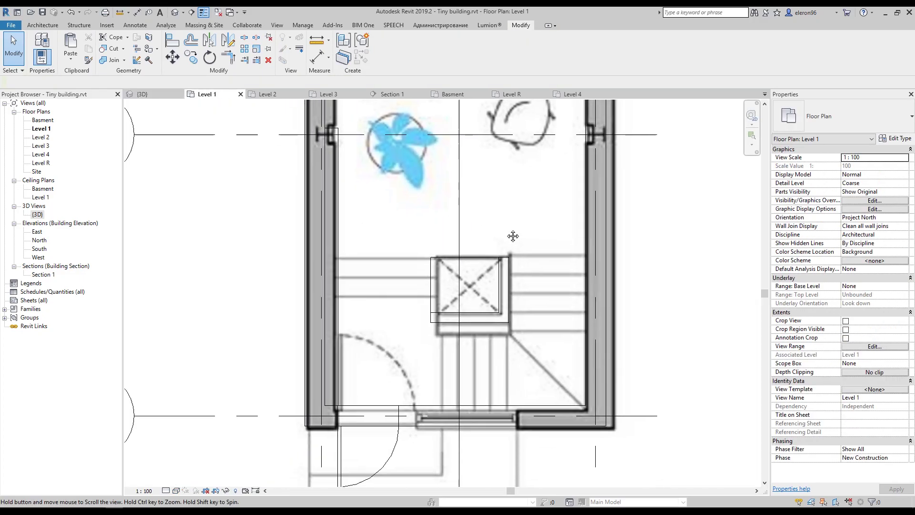
scroll(544, 210, "up", 2)
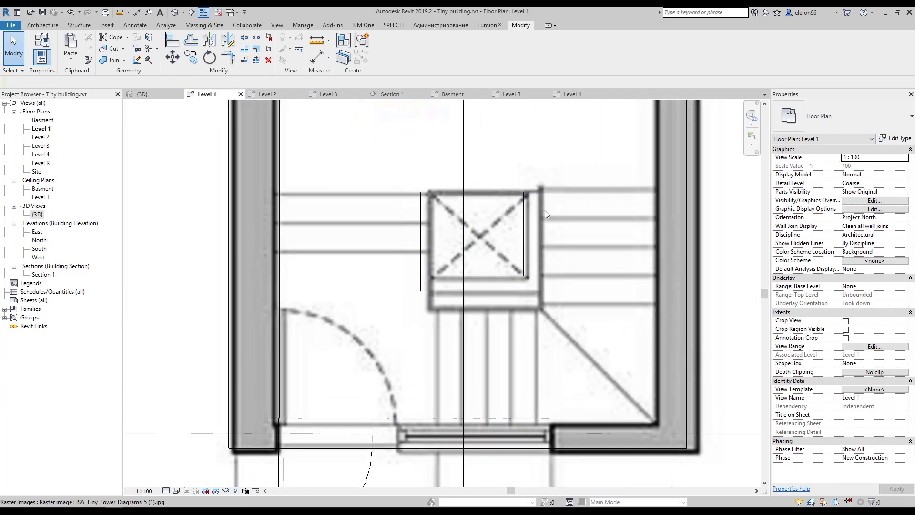
left_click(46, 25)
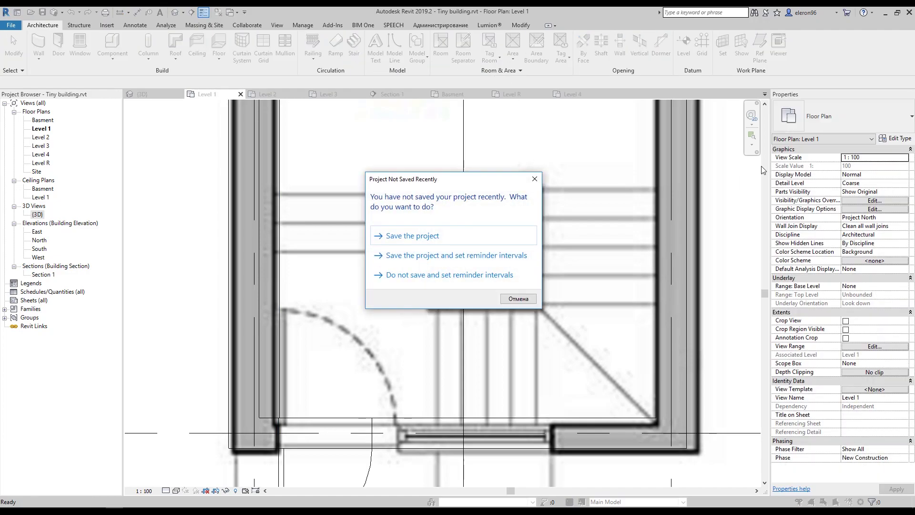
Step: Dismiss the save reminder and choose the Monolithic Stair type for the new stair
left_click(535, 185)
left_click(852, 124)
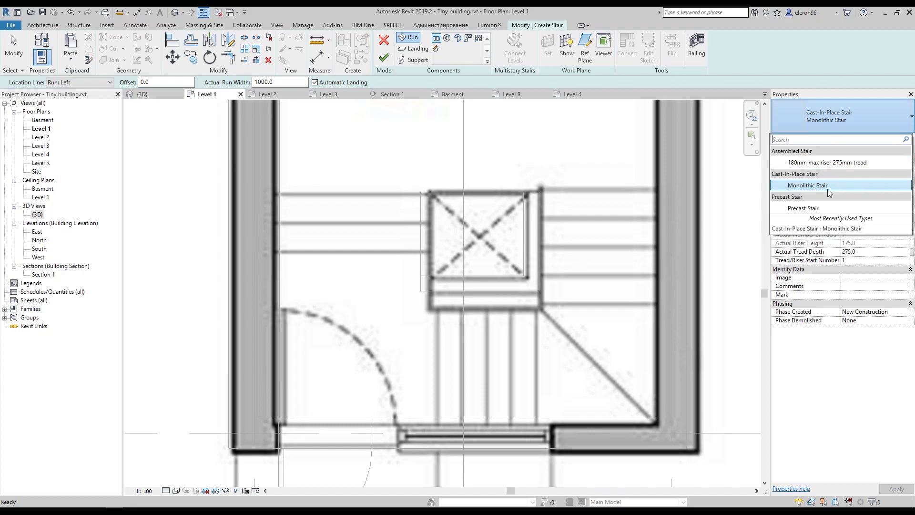
left_click(819, 185)
mouse_move(451, 223)
middle_mouse_down()
mouse_move(549, 240)
mouse_move(553, 230)
middle_mouse_up()
scroll(549, 240, "up", 2)
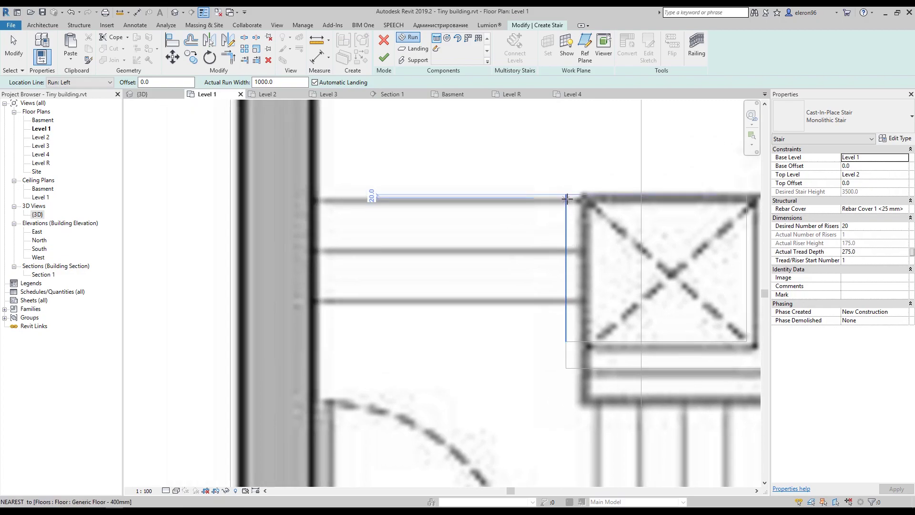
Step: Sketch three runs around the opening: three risers, then to riser 8, then to riser 13
left_click(566, 194)
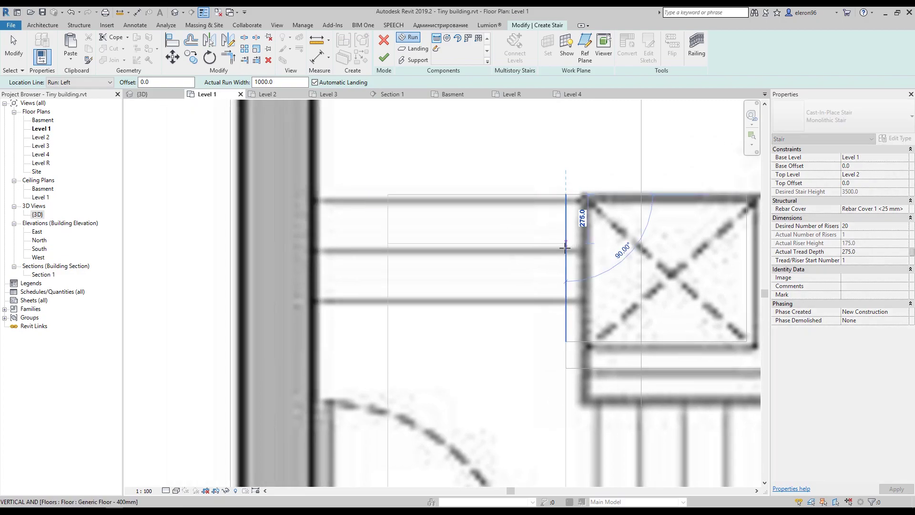
left_click(565, 299)
scroll(565, 299, "down", 1)
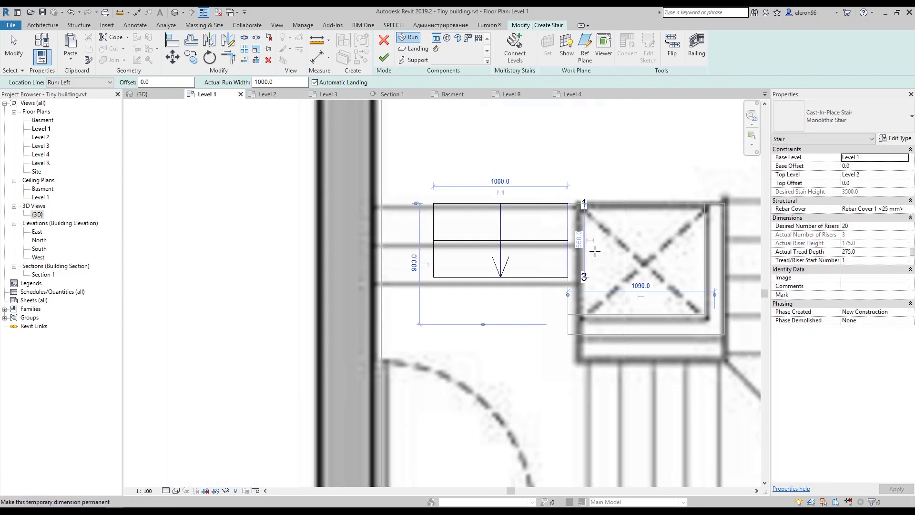
middle_click_drag(570, 357, 452, 288)
left_click(448, 287)
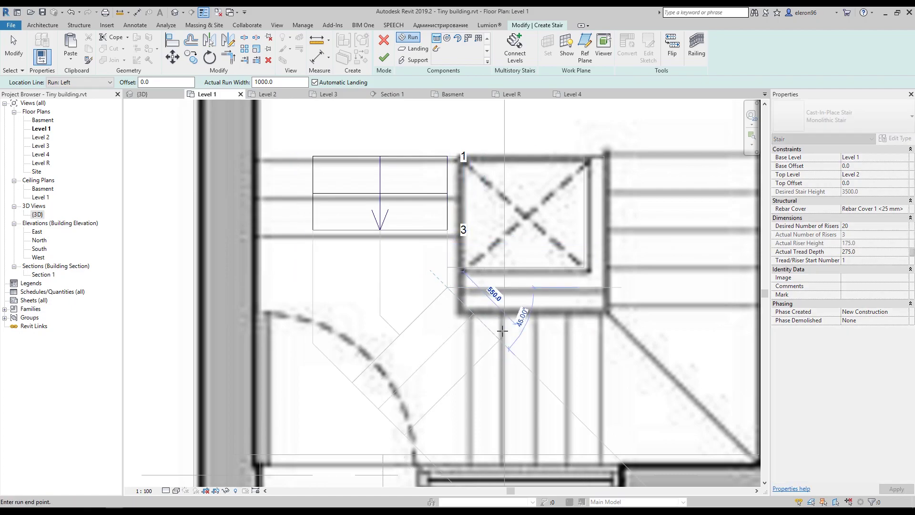
left_click(584, 288)
middle_click_drag(624, 279, 510, 280)
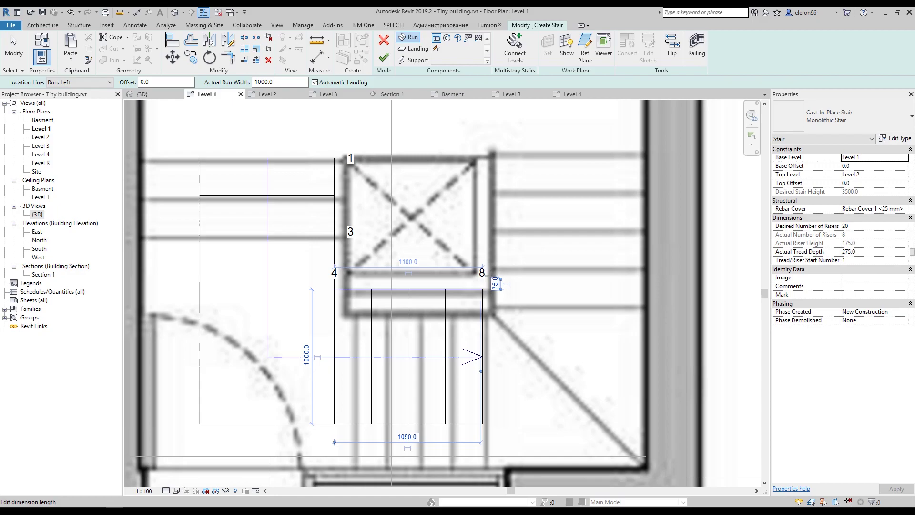
left_click(491, 275)
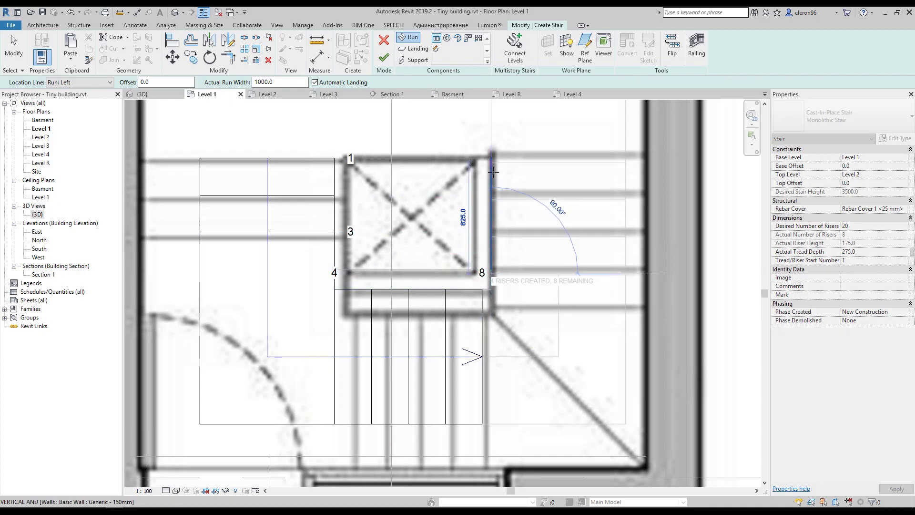
left_click(494, 125)
Step: Set the run location line to Run: Center and stop placing runs
scroll(569, 292, "down", 3)
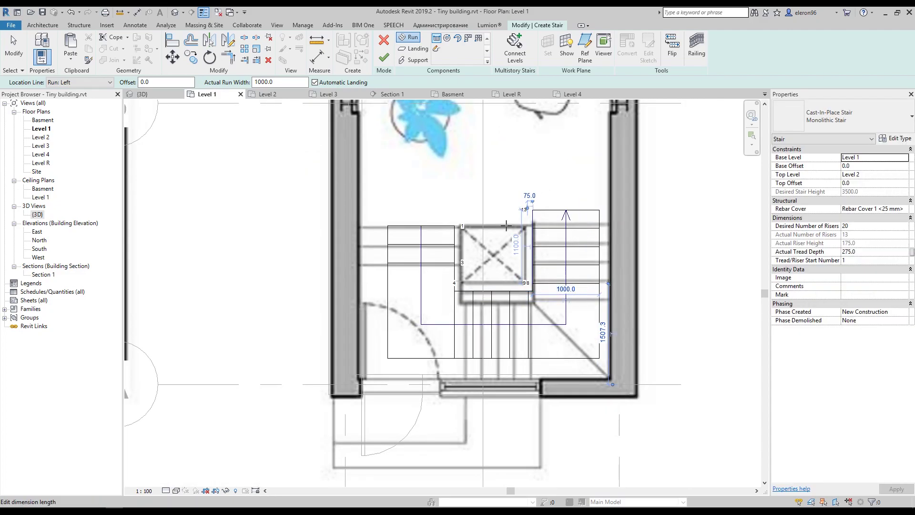
middle_click_drag(405, 178, 389, 201)
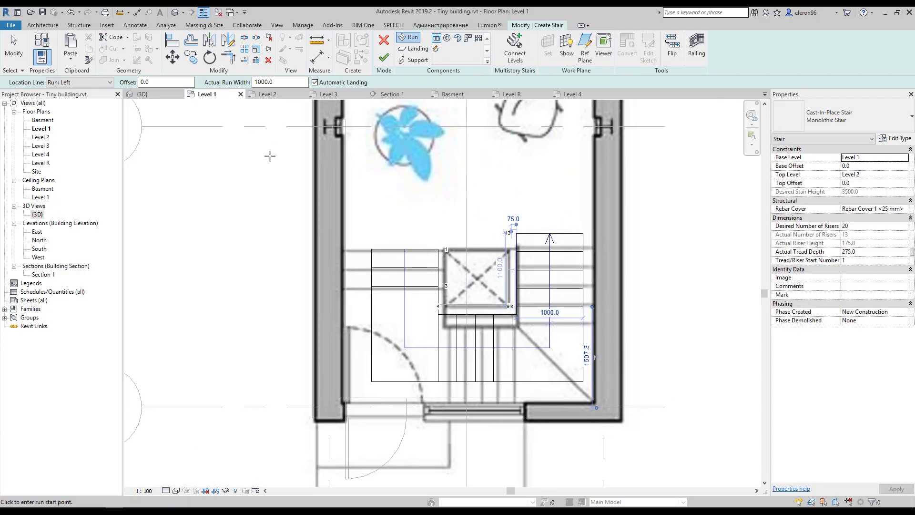
left_click(508, 233)
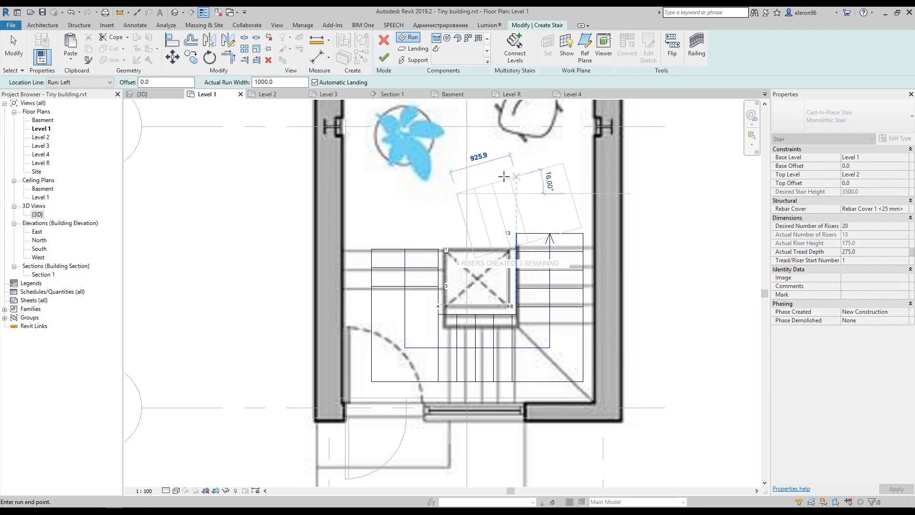
key("Escape")
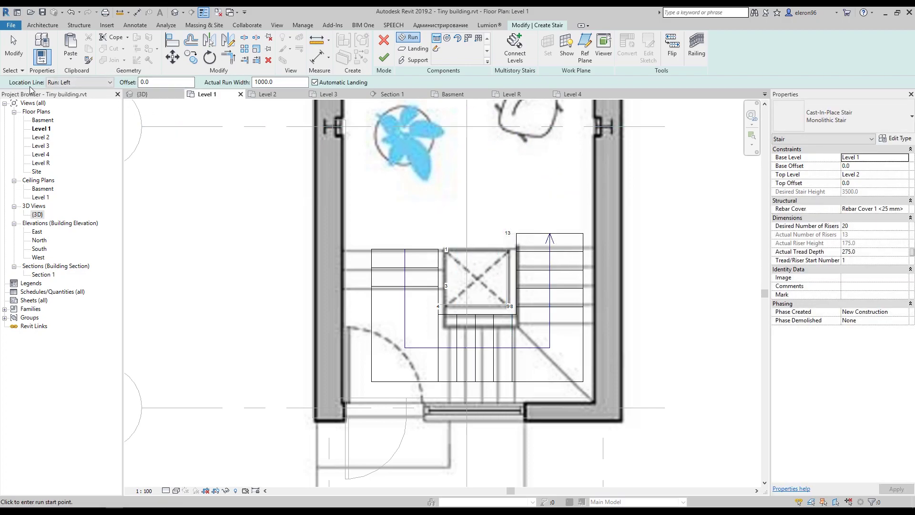
left_click(52, 84)
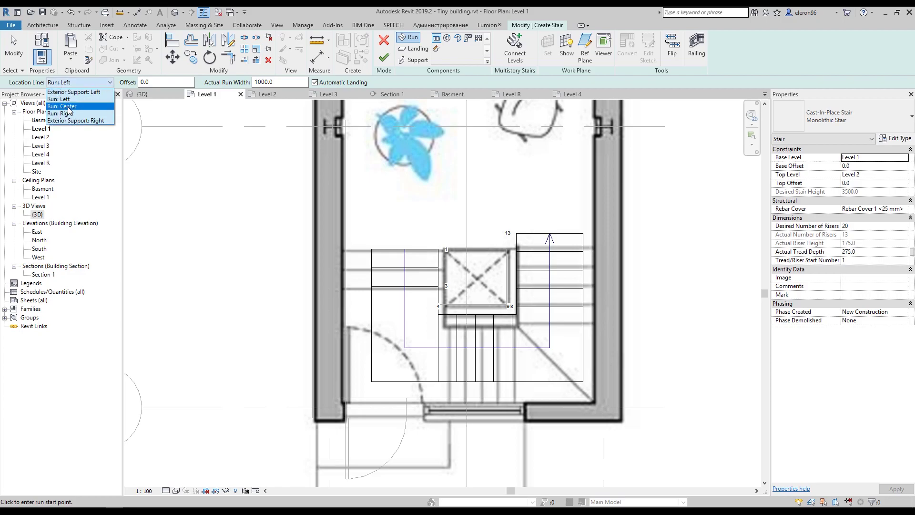
left_click(67, 106)
left_click(481, 187)
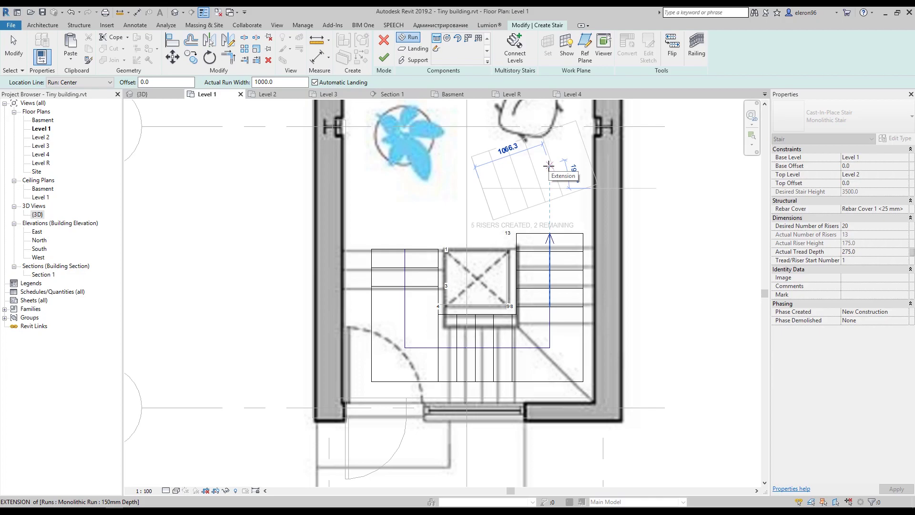
key("Escape")
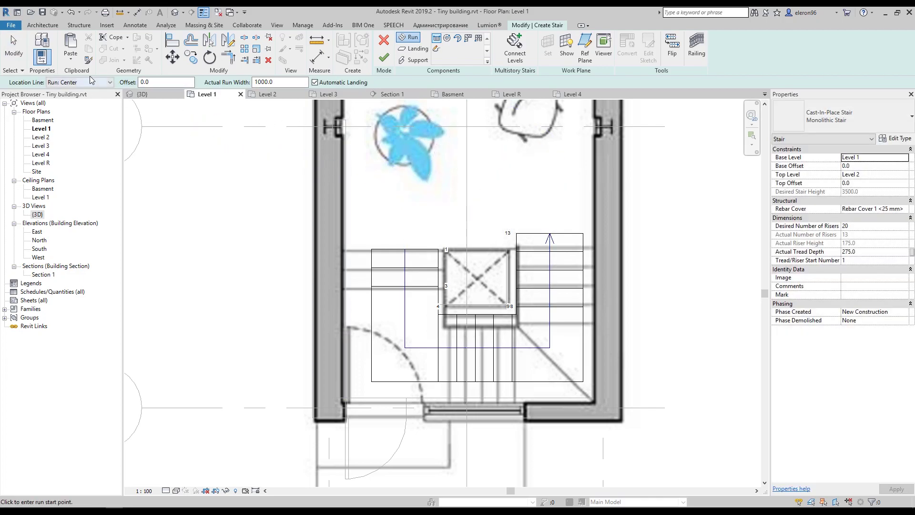
key("Escape")
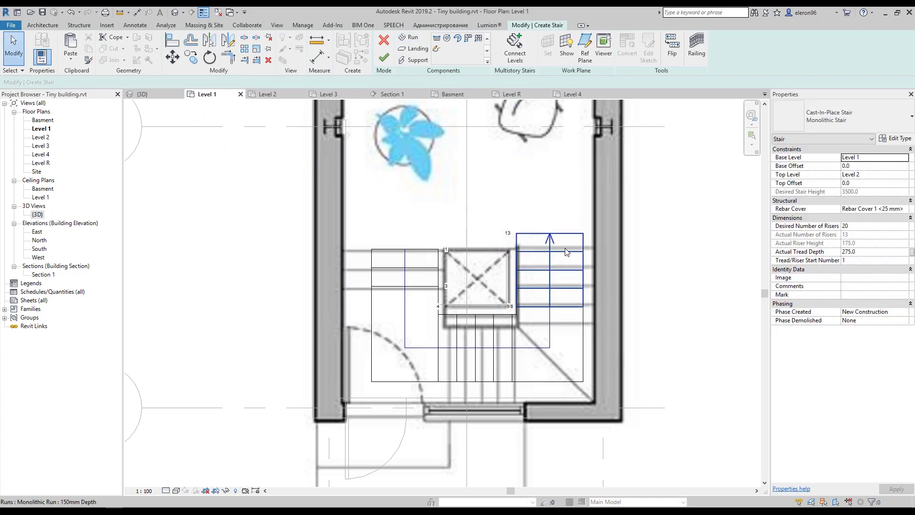
Step: Widen the third run to 1150.0 and lengthen the lower run to 1242.3
left_click(582, 264)
scroll(530, 267, "up", 2)
scroll(524, 265, "up", 2)
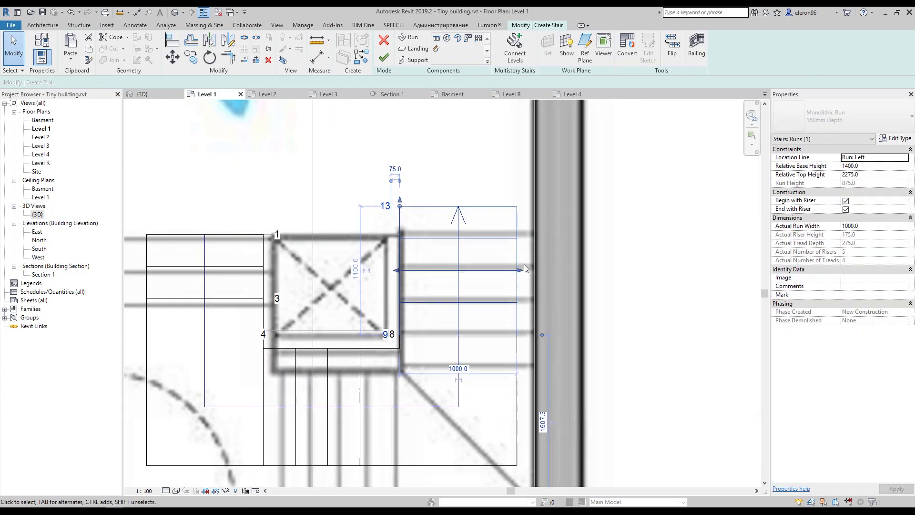
left_click_drag(522, 274, 539, 273)
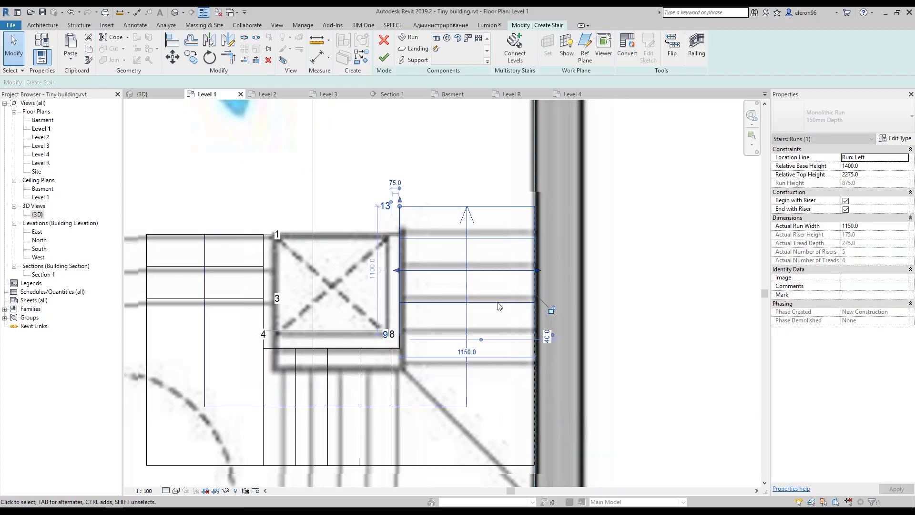
middle_click_drag(410, 429, 458, 299)
left_click(376, 343)
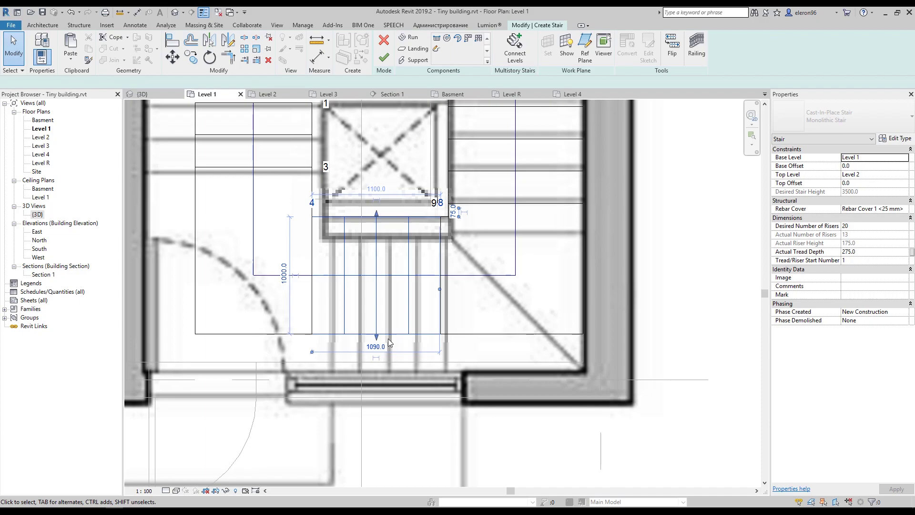
left_click_drag(376, 344, 376, 371)
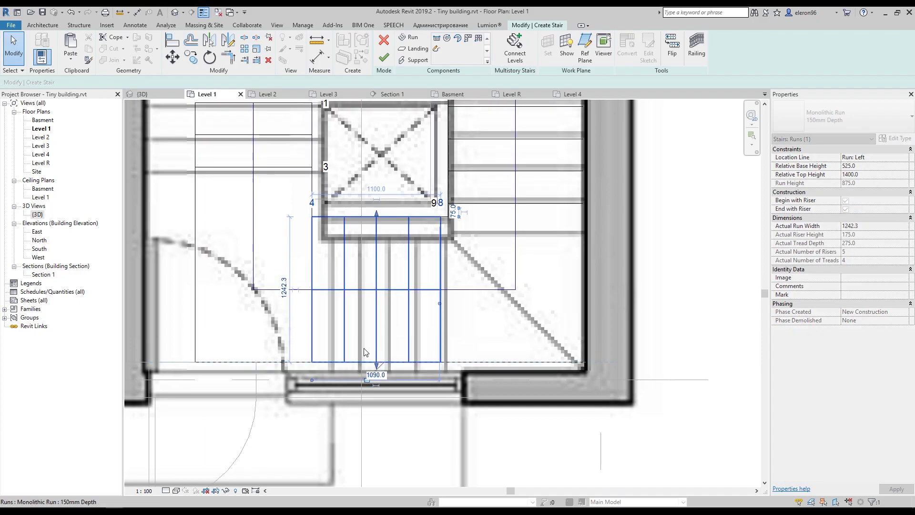
middle_click_drag(486, 349, 650, 395)
Step: Extend the landing to the wall and widen the opening-side run to 1385, then show 3D
left_click(361, 270)
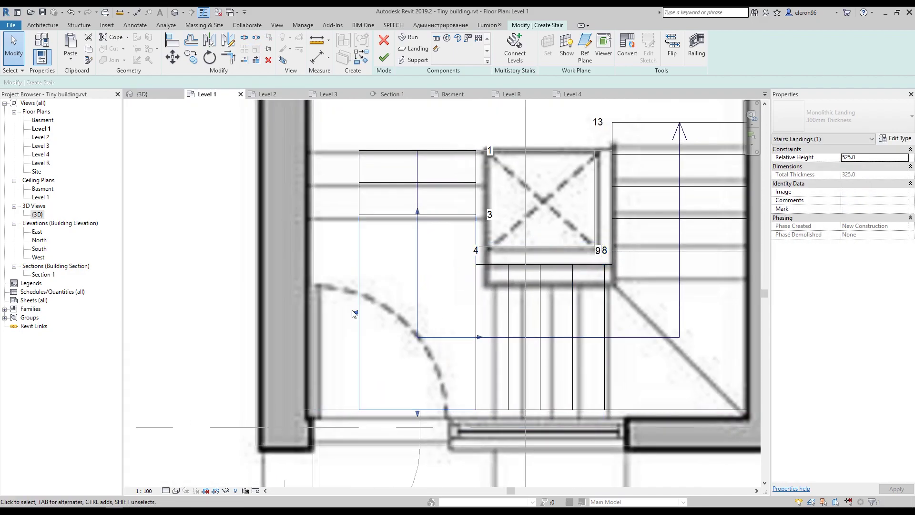
left_click_drag(357, 316, 313, 316)
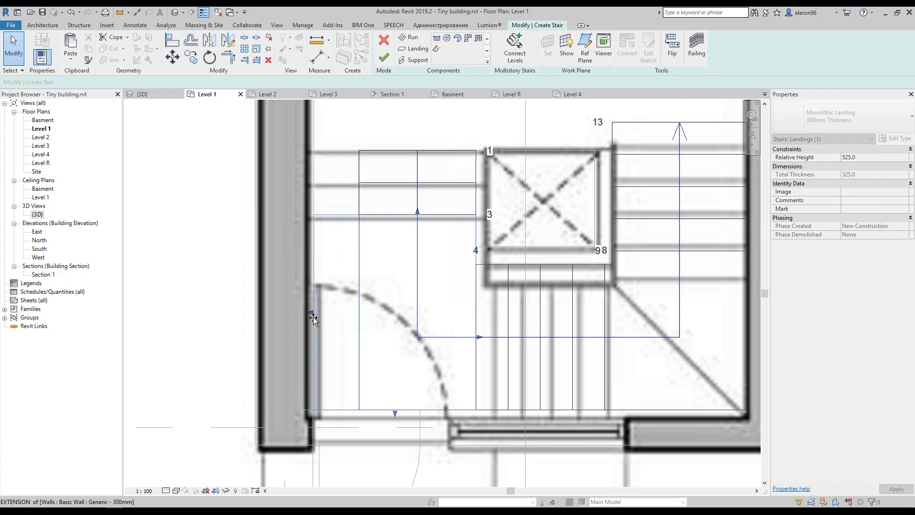
left_click(364, 197)
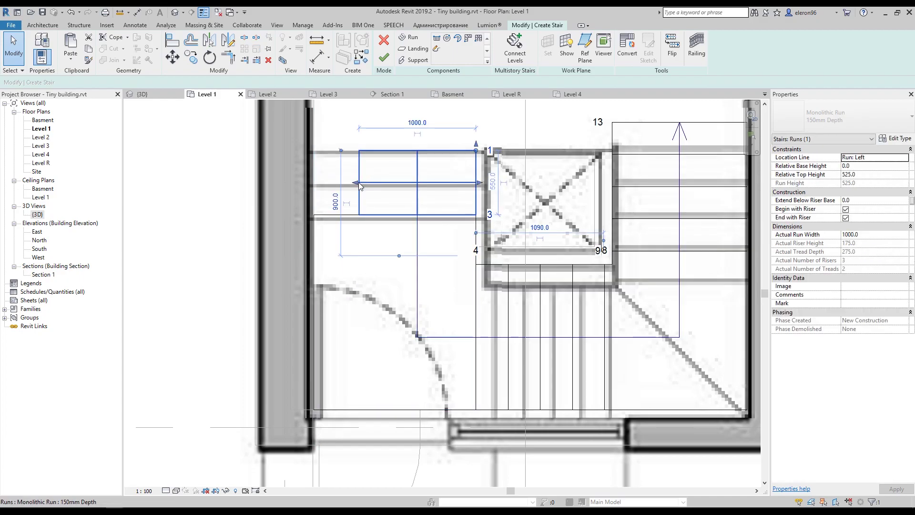
left_click_drag(347, 181, 314, 188)
scroll(369, 181, "down", 5)
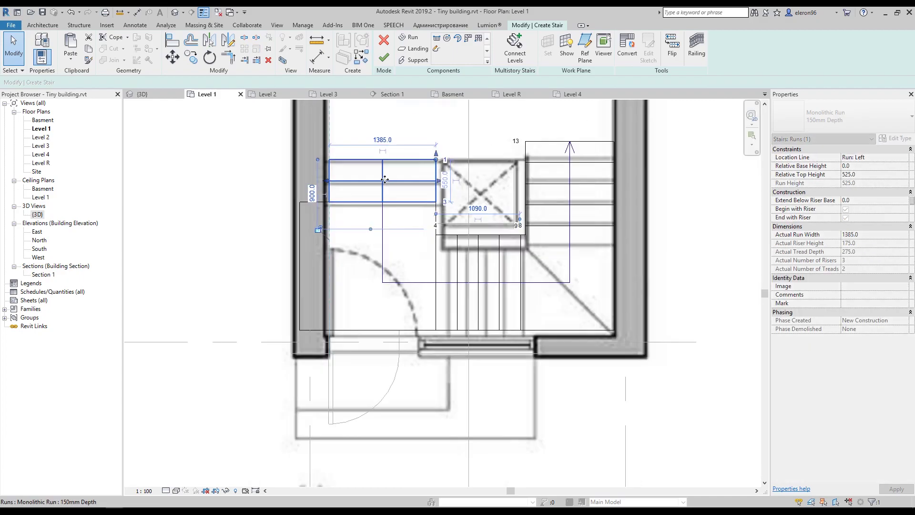
key("Escape")
mouse_move(495, 249)
middle_mouse_down()
mouse_move(589, 320)
mouse_move(520, 332)
mouse_move(554, 357)
middle_mouse_up()
scroll(286, 181, "down", 2)
left_click(141, 94)
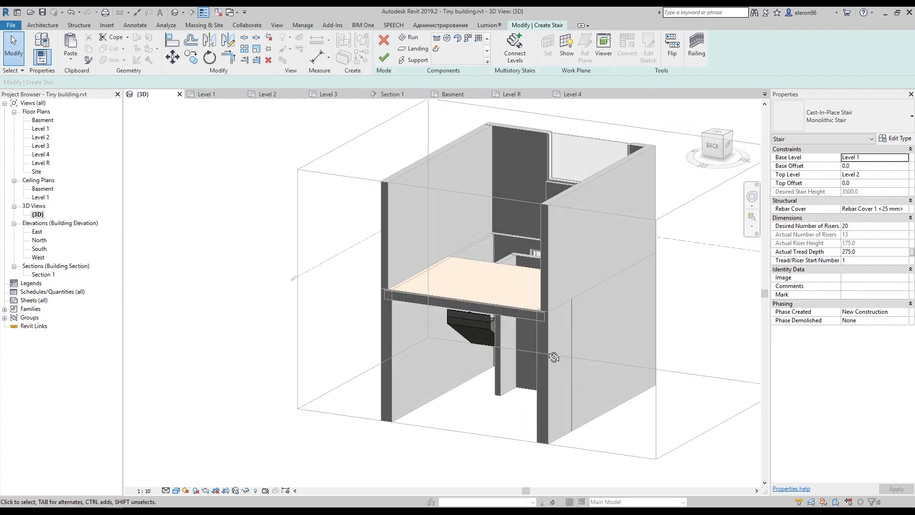
middle_click_drag(556, 325, 458, 327, "shift")
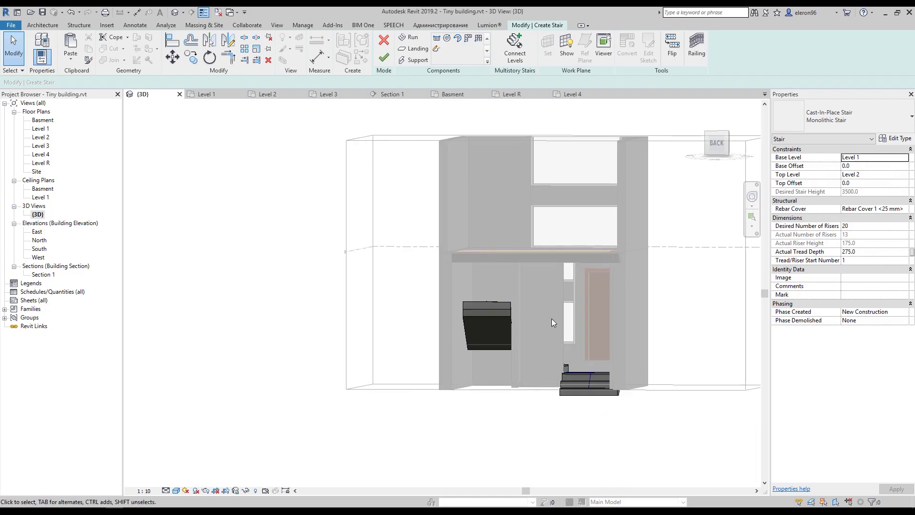
mouse_move(564, 317)
middle_mouse_down("shift")
mouse_move(431, 368)
mouse_move(583, 461)
mouse_move(591, 334)
mouse_move(603, 344)
middle_mouse_up("shift")
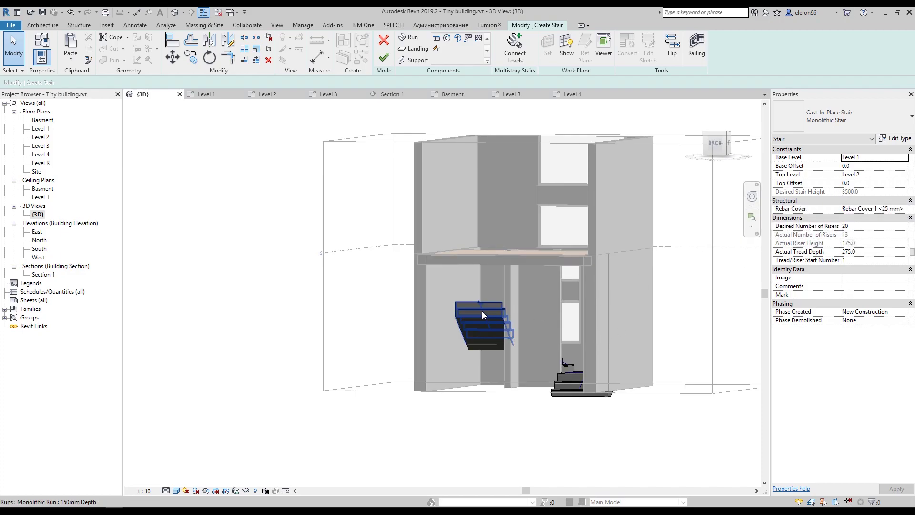
mouse_move(484, 311)
middle_mouse_down("shift")
mouse_move(514, 296)
mouse_move(589, 362)
middle_mouse_up("shift")
scroll(588, 370, "up", 2)
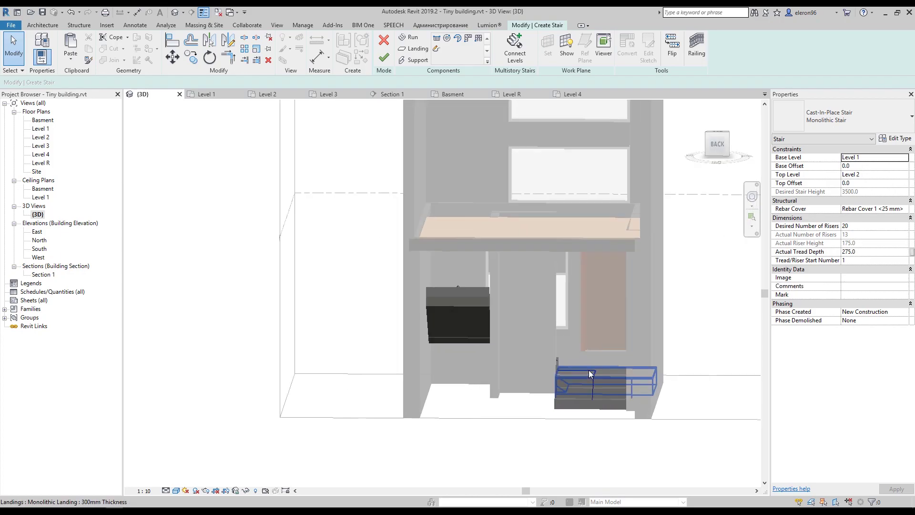
scroll(588, 370, "up", 2)
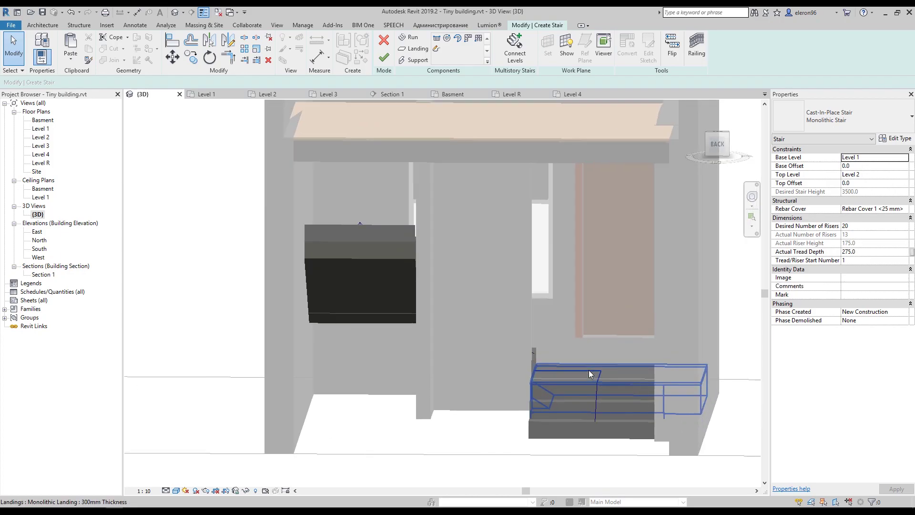
left_click(859, 226)
type("13")
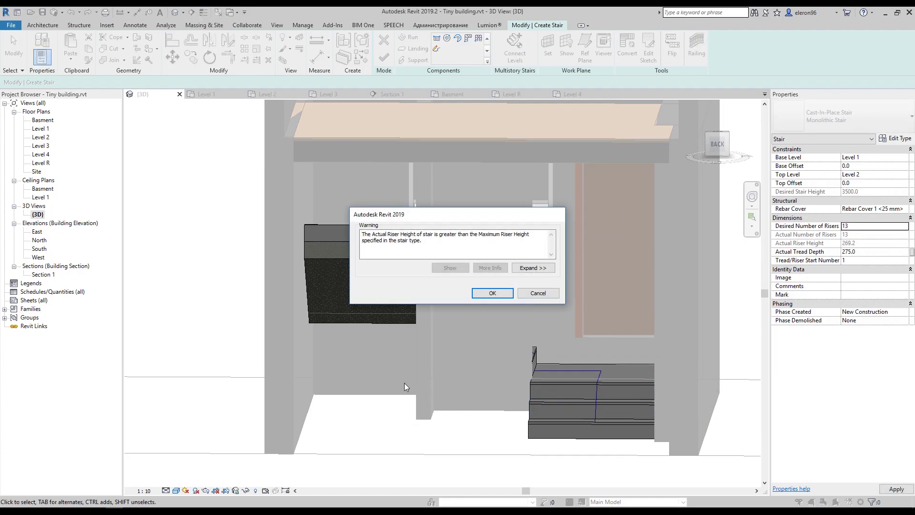
Step: Accept the riser height warning and orbit to see the whole stair
left_click(494, 294)
mouse_move(434, 386)
middle_mouse_down("shift")
mouse_move(476, 302)
mouse_move(456, 281)
middle_mouse_up("shift")
mouse_move(528, 370)
middle_mouse_down("shift")
mouse_move(546, 306)
mouse_move(524, 267)
mouse_move(429, 267)
middle_mouse_up("shift")
scroll(409, 272, "up", 5)
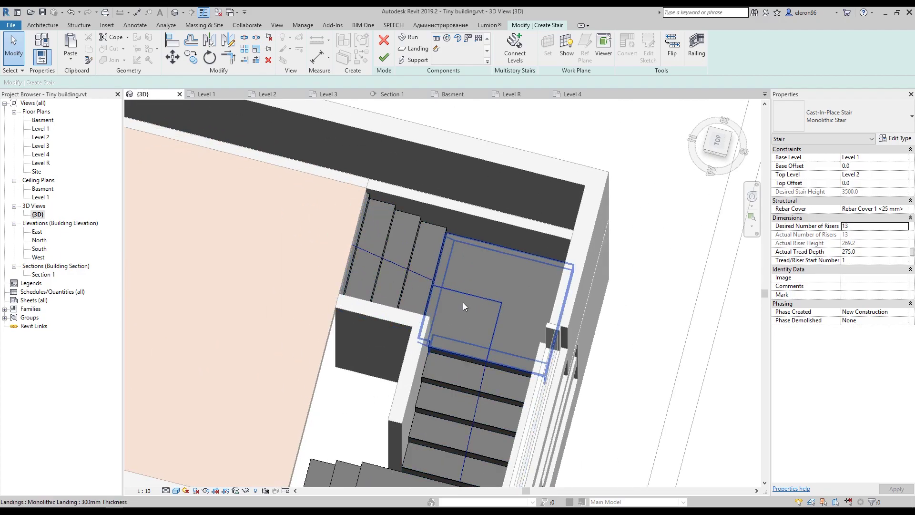
Step: Check the stair in the Level 1 plan, then return to a top-down 3D view
left_click(205, 94)
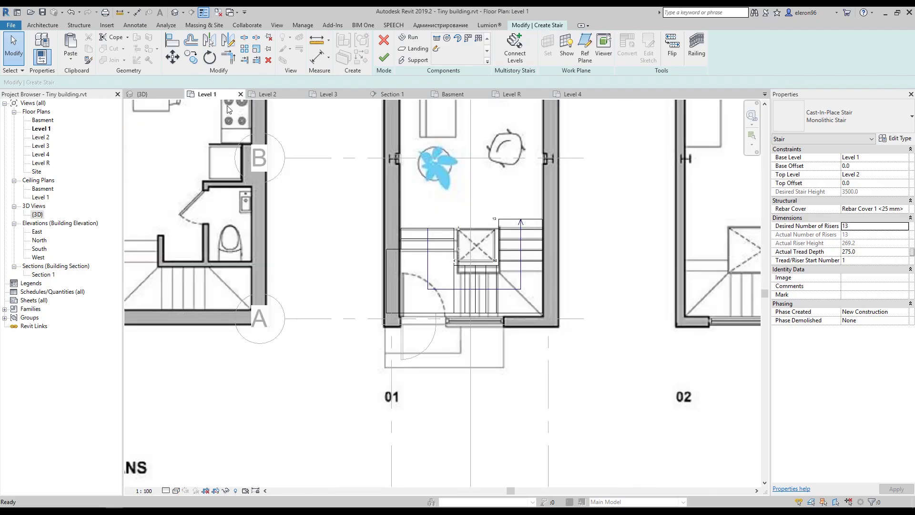
scroll(500, 290, "up", 3)
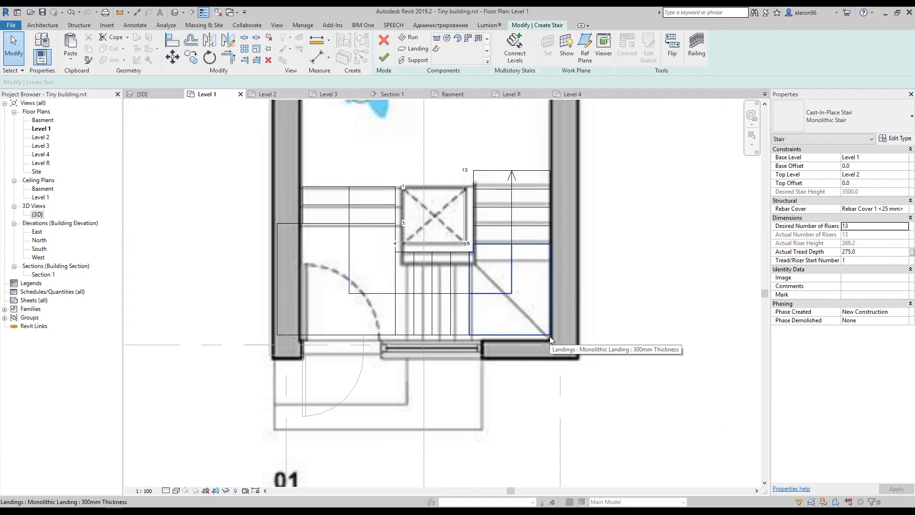
left_click(142, 95)
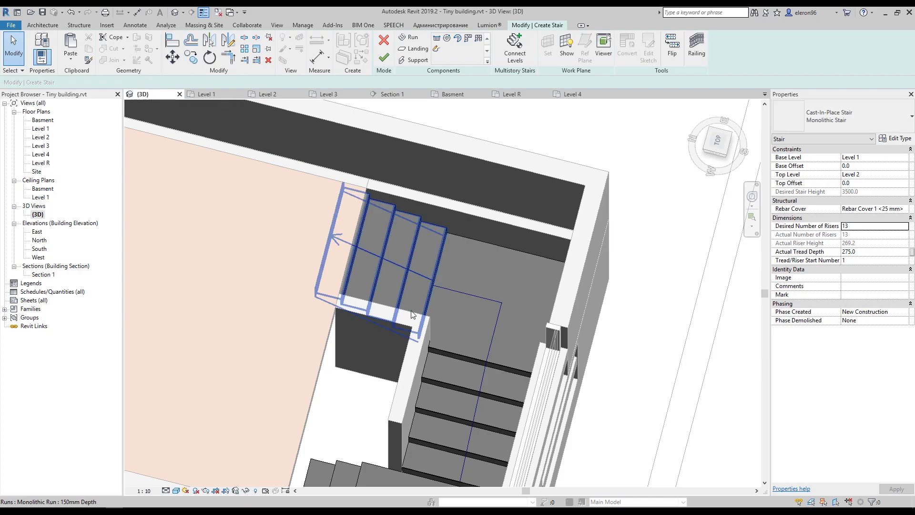
mouse_move(410, 310)
middle_mouse_down("shift")
mouse_move(457, 267)
mouse_move(474, 267)
mouse_move(474, 251)
middle_mouse_up("shift")
scroll(474, 267, "up", 5)
scroll(474, 251, "up", 3)
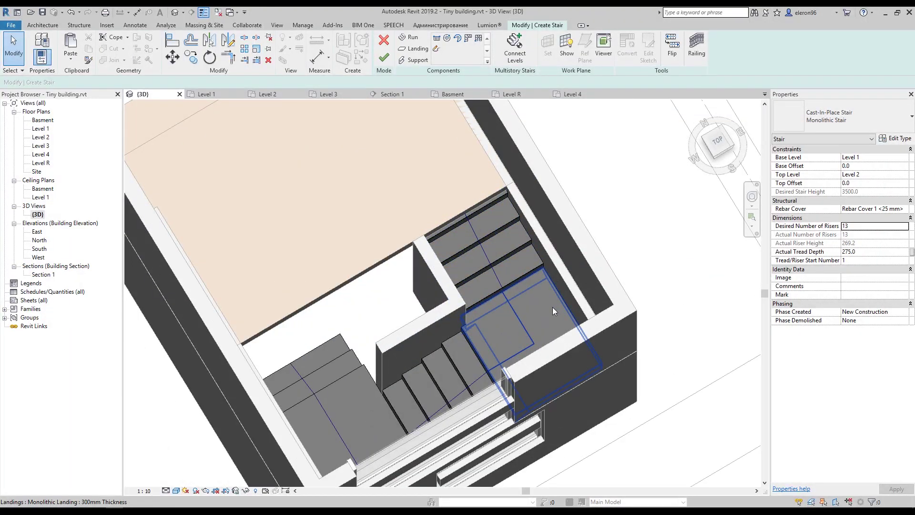
Step: Delete the upper stair run, then undo to restore it
left_click(553, 307)
key("Escape")
left_click(511, 276)
key("Delete")
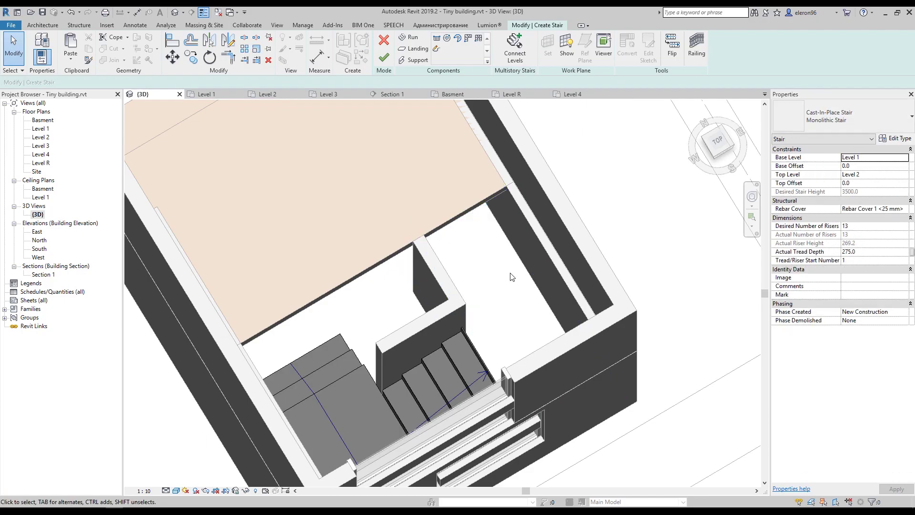
key("ctrl+z")
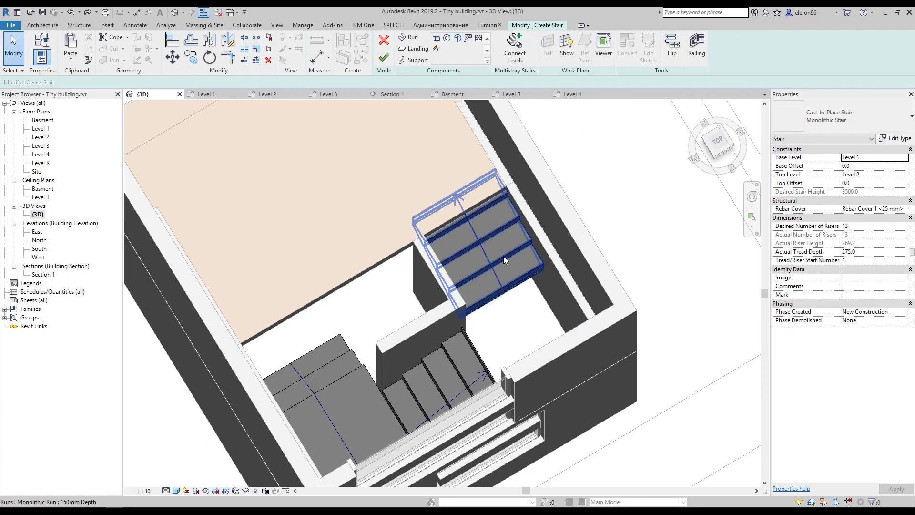
Step: Convert the short five-riser entrance run into a custom sketch-based run
mouse_move(530, 262)
middle_mouse_down("shift")
mouse_move(462, 303)
mouse_move(481, 296)
middle_mouse_up("shift")
left_click(462, 303)
left_click(457, 312)
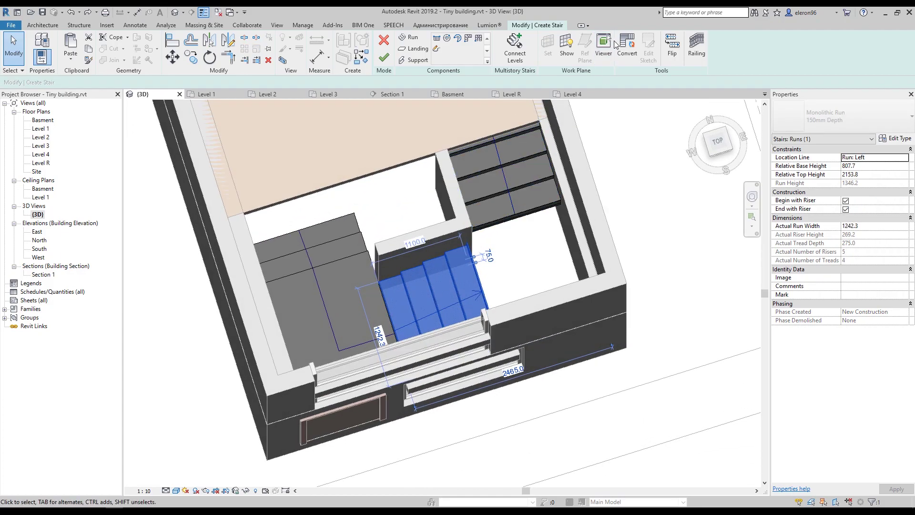
left_click(631, 46)
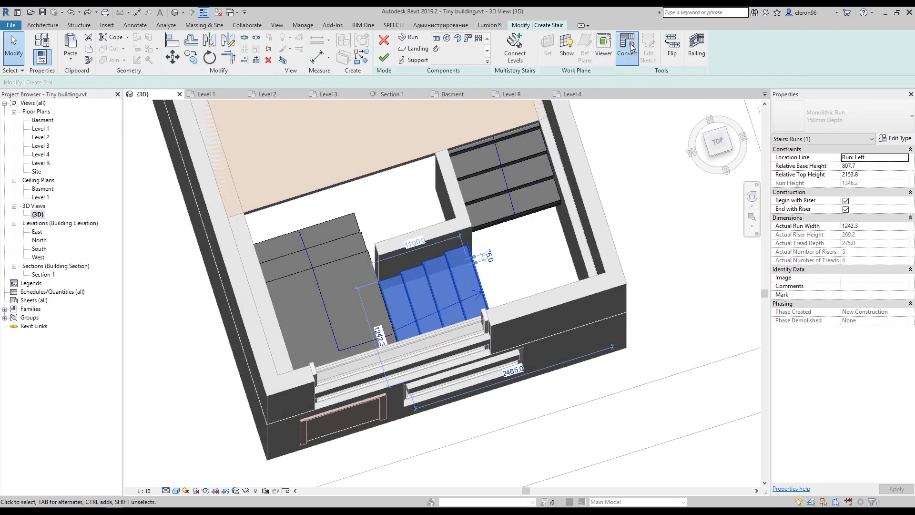
left_click(512, 277)
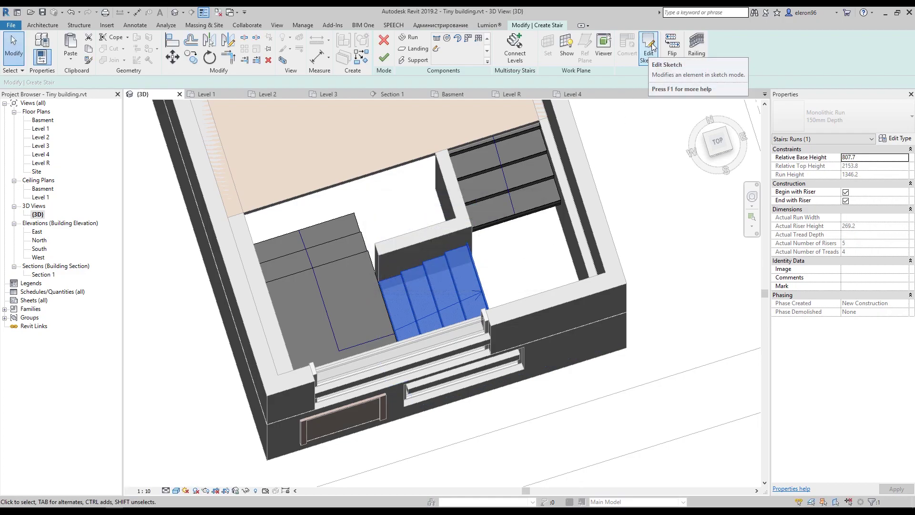
Step: Open the lower run's sketch and inspect its boundary and riser lines
left_click(652, 45)
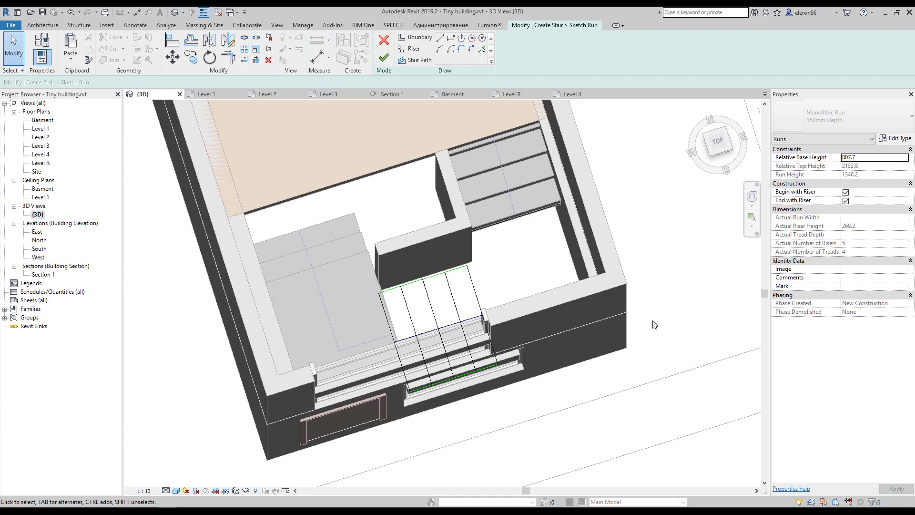
middle_click_drag(647, 252, 584, 245, "shift")
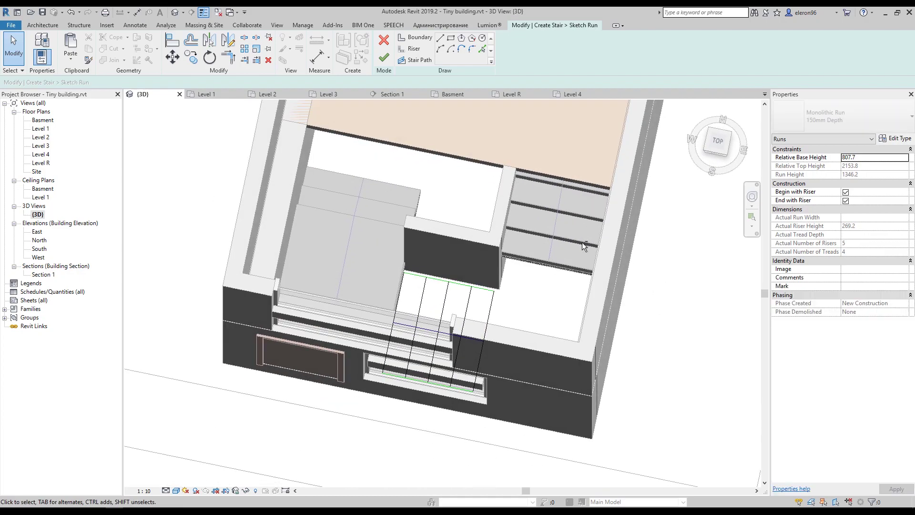
left_click(437, 281)
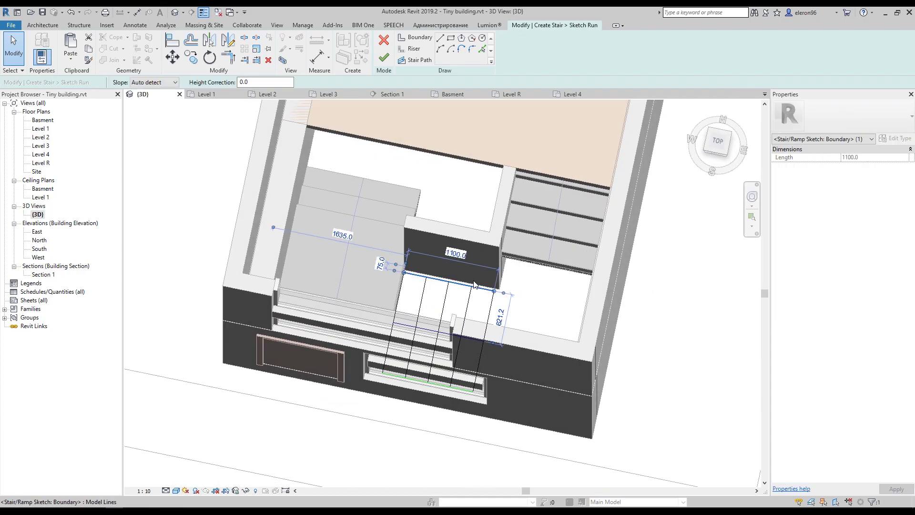
middle_click_drag(438, 280, 451, 316, "shift")
left_click(435, 349)
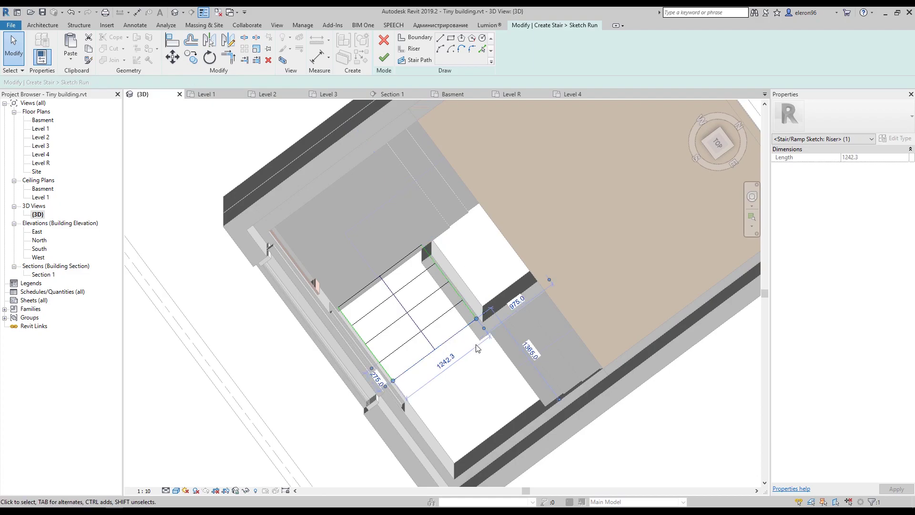
left_click(474, 376)
middle_click_drag(474, 375, 427, 355, "shift")
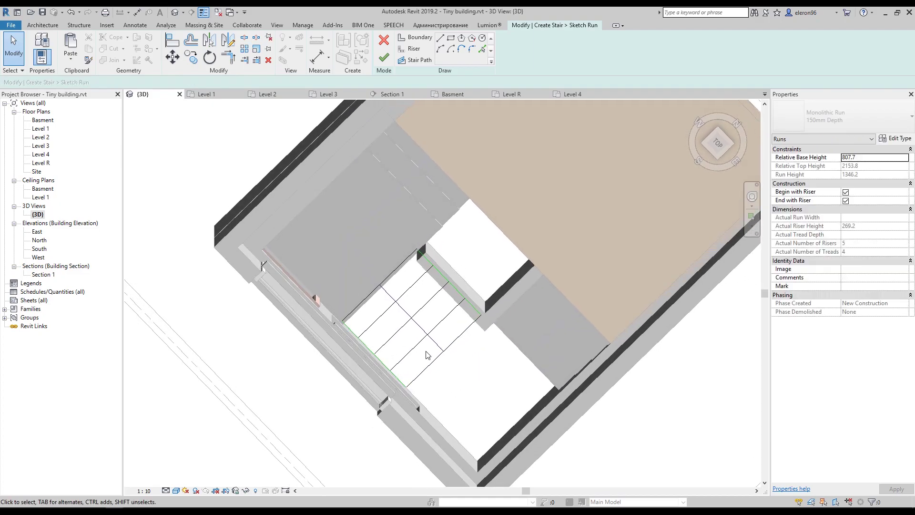
middle_click_drag(393, 321, 552, 374, "shift")
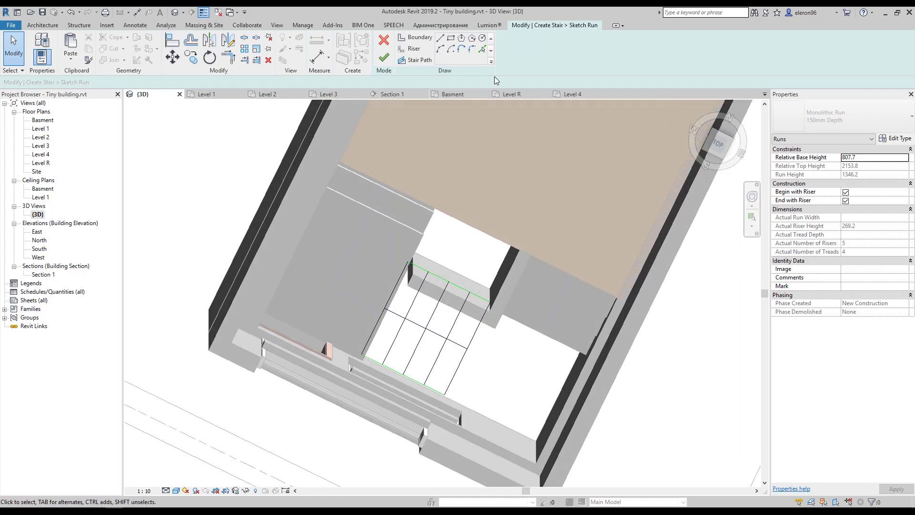
Step: Pick the neighbouring wall edges as new boundary lines and start Trim/Extend (TR)
left_click(415, 38)
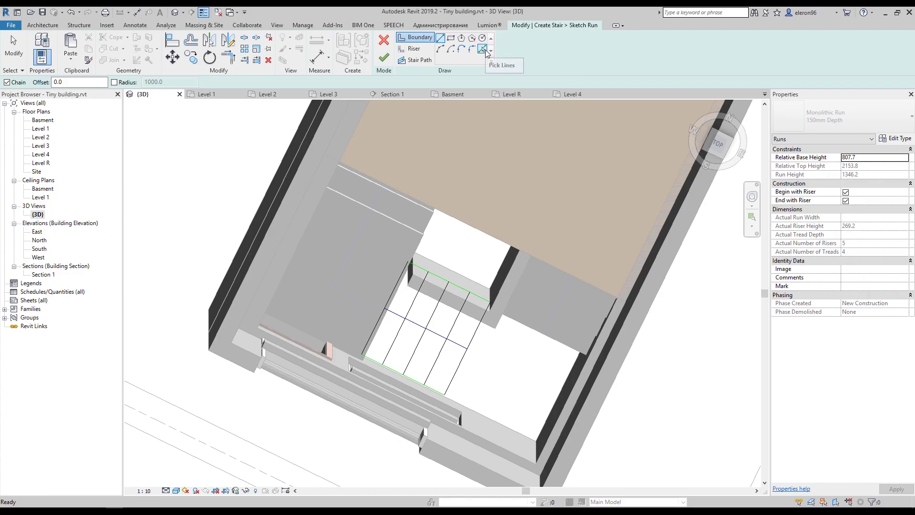
left_click(484, 49)
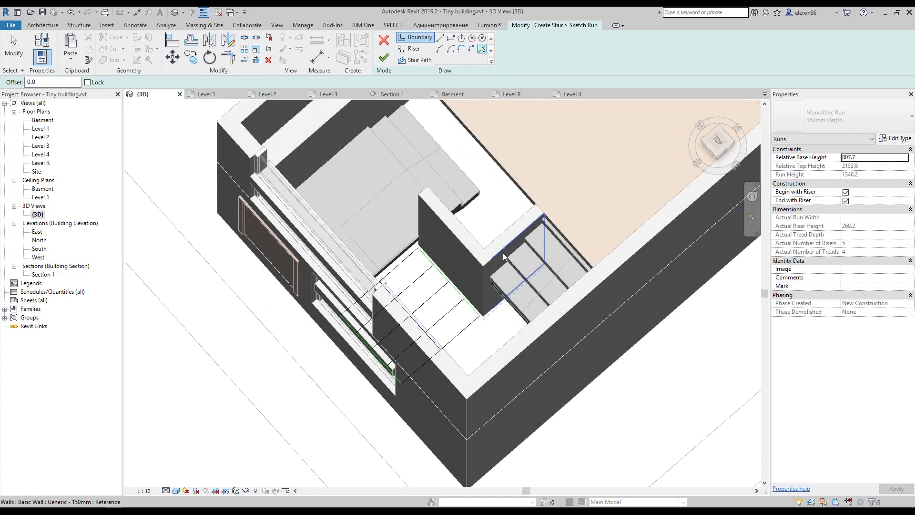
middle_click_drag(496, 261, 612, 244, "shift")
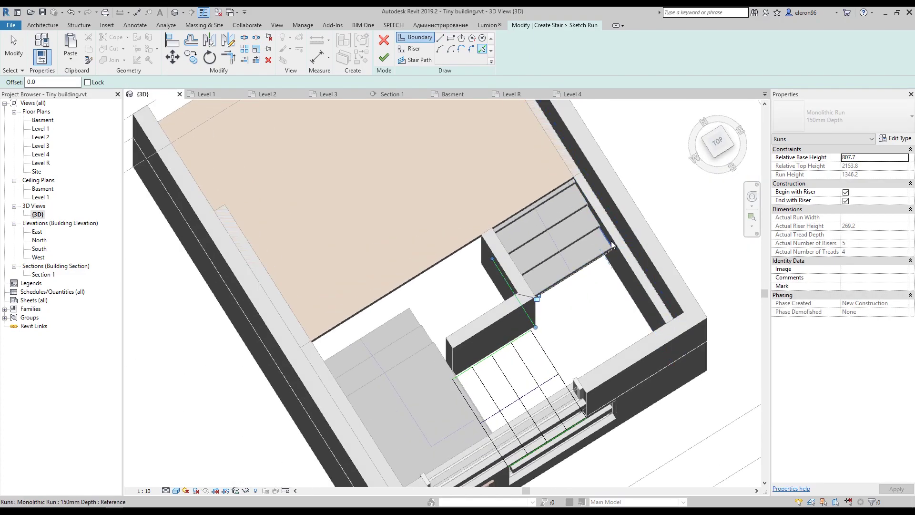
middle_click_drag(547, 312, 470, 300, "shift")
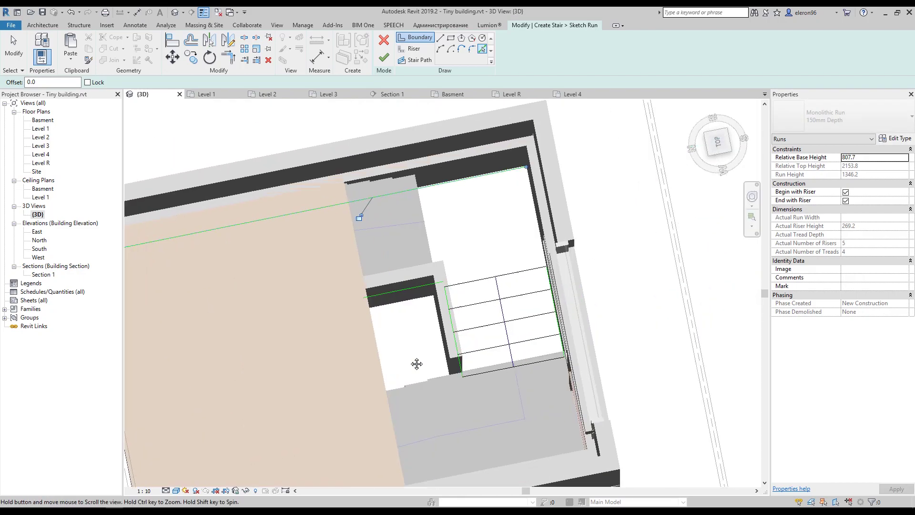
key("t")
key("r")
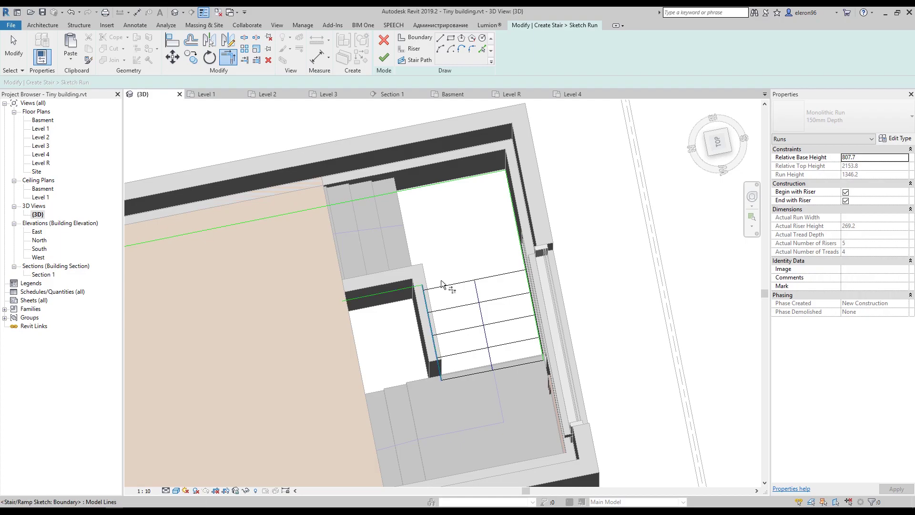
mouse_move(445, 282)
middle_mouse_down("shift")
mouse_move(338, 271)
mouse_move(409, 139)
middle_mouse_up("shift")
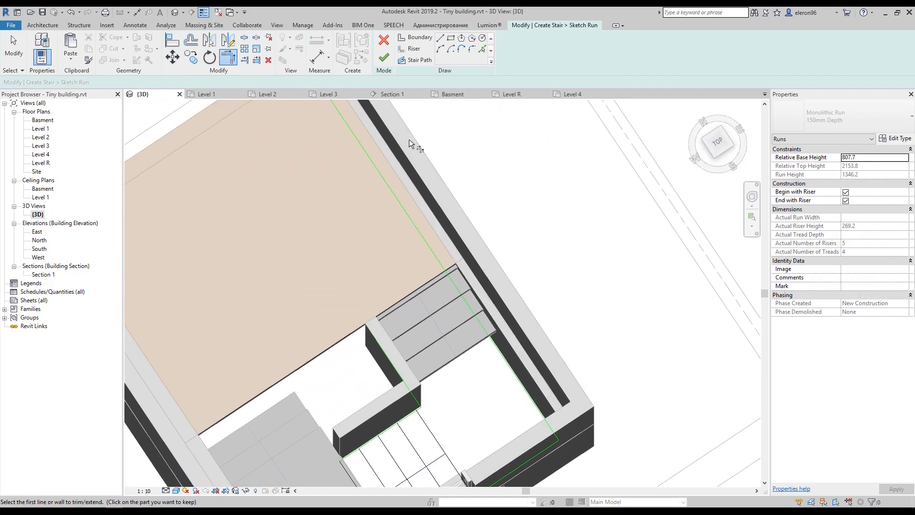
Step: Pick a stair edge as a riser line and start Trim/Extend (TR)
left_click(414, 49)
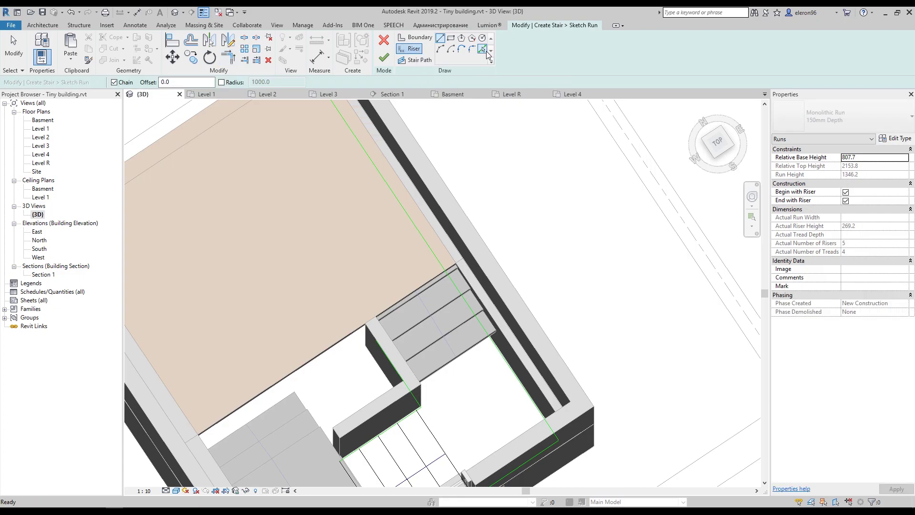
left_click(483, 50)
left_click(399, 299)
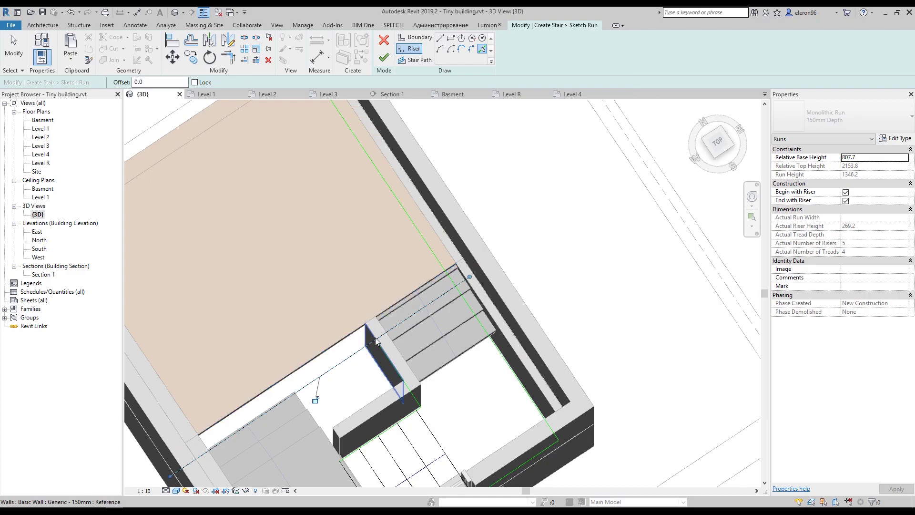
key("t")
key("r")
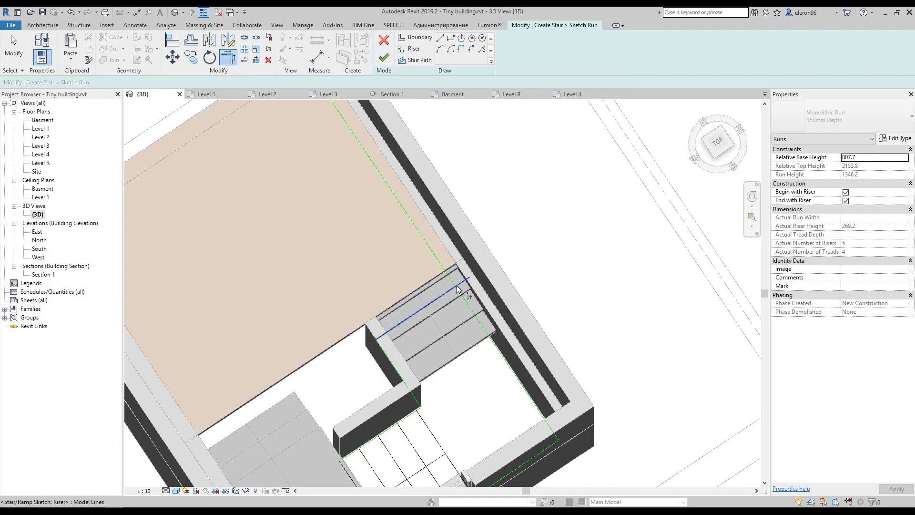
scroll(461, 296, "down", 4)
middle_click_drag(474, 270, 365, 311, "shift")
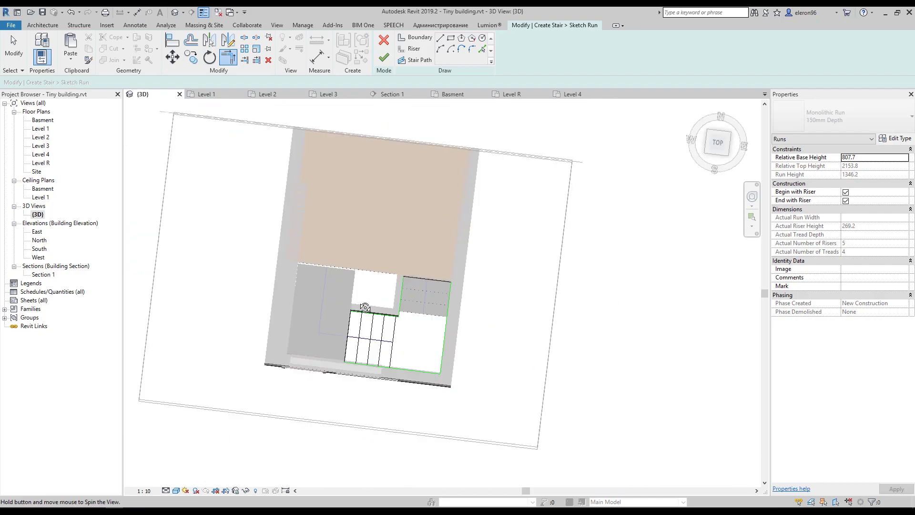
scroll(365, 311, "up", 4)
scroll(365, 311, "up", 2)
middle_click_drag(445, 331, 413, 227)
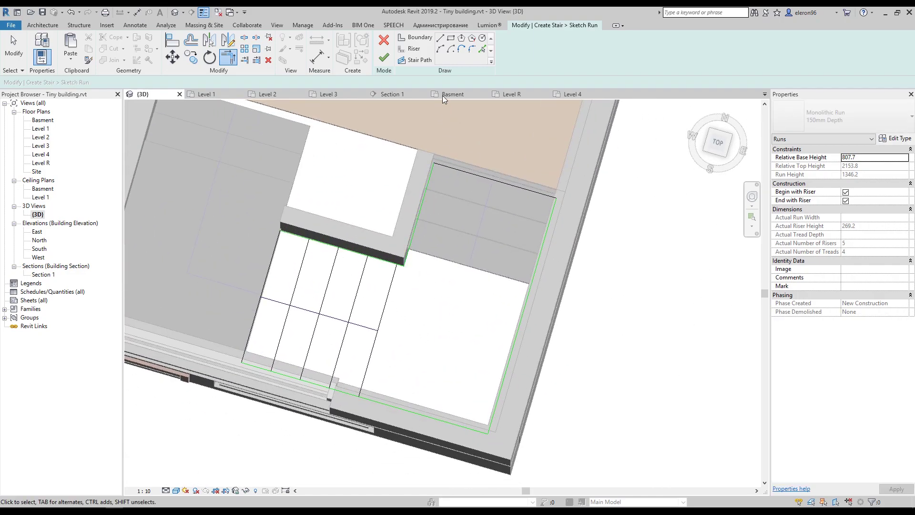
Step: Draw a riser line across the landing and pick the upper run's tread edge as a riser
left_click(410, 50)
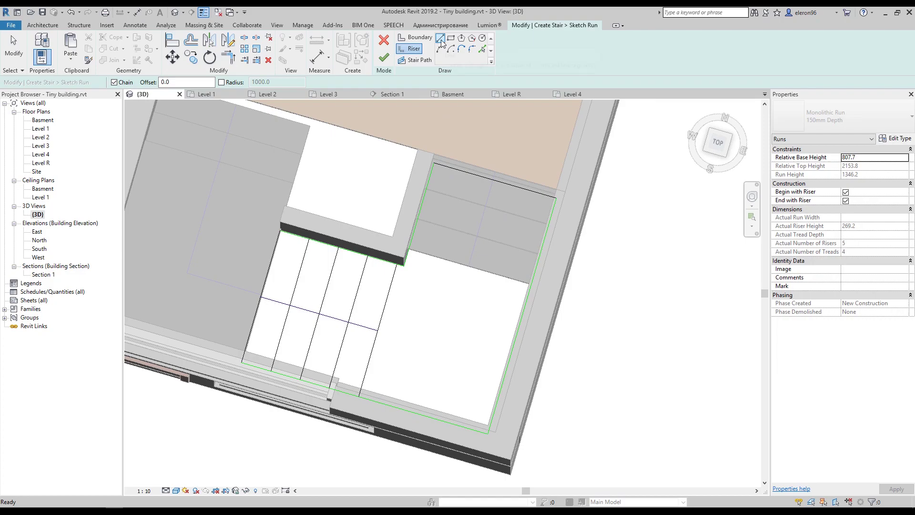
left_click(441, 42)
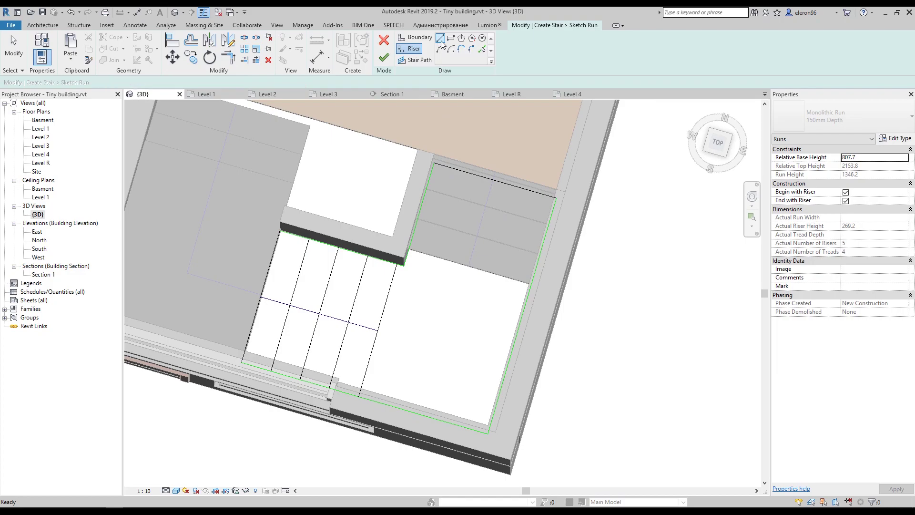
left_click(404, 271)
mouse_move(388, 377)
middle_mouse_down("shift")
mouse_move(714, 333)
mouse_move(409, 403)
middle_mouse_up("shift")
left_click(630, 177)
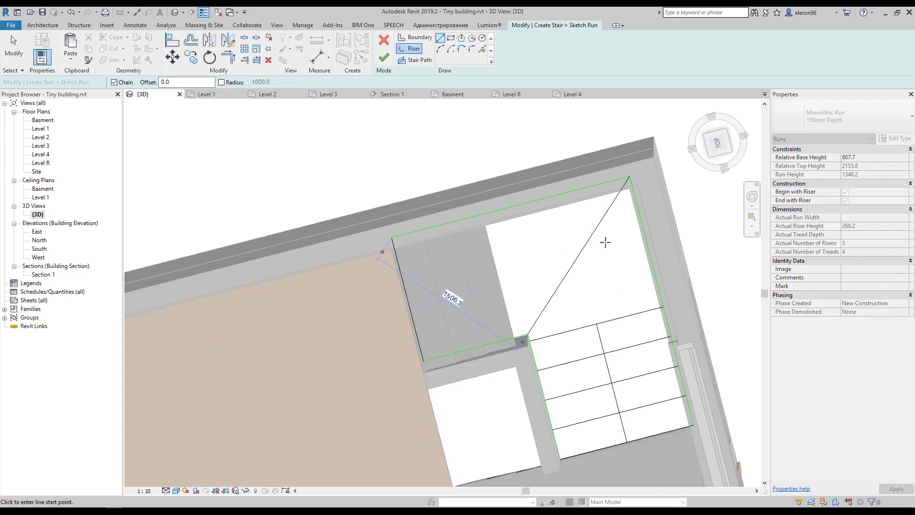
mouse_move(606, 242)
middle_mouse_down("shift")
mouse_move(588, 274)
mouse_move(582, 262)
mouse_move(564, 300)
mouse_move(481, 343)
mouse_move(470, 306)
mouse_move(484, 283)
mouse_move(468, 239)
mouse_move(517, 215)
mouse_move(461, 70)
middle_mouse_up("shift")
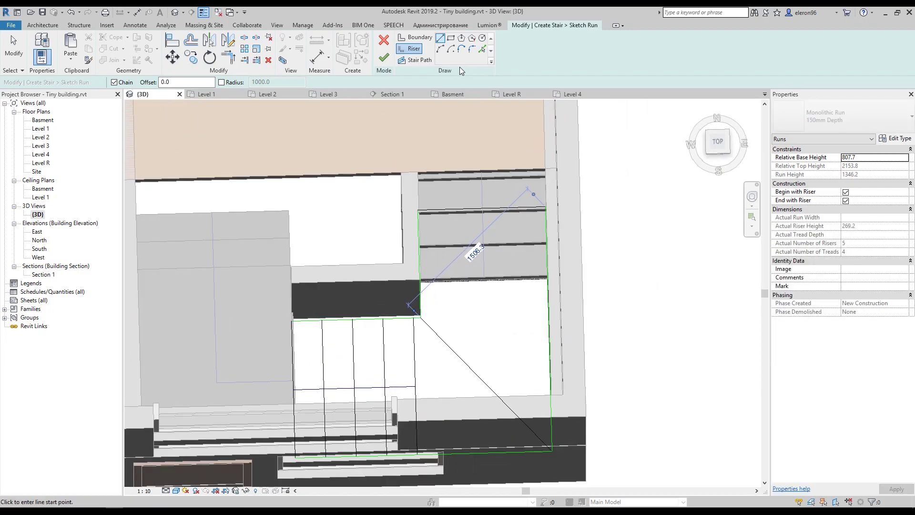
left_click(482, 50)
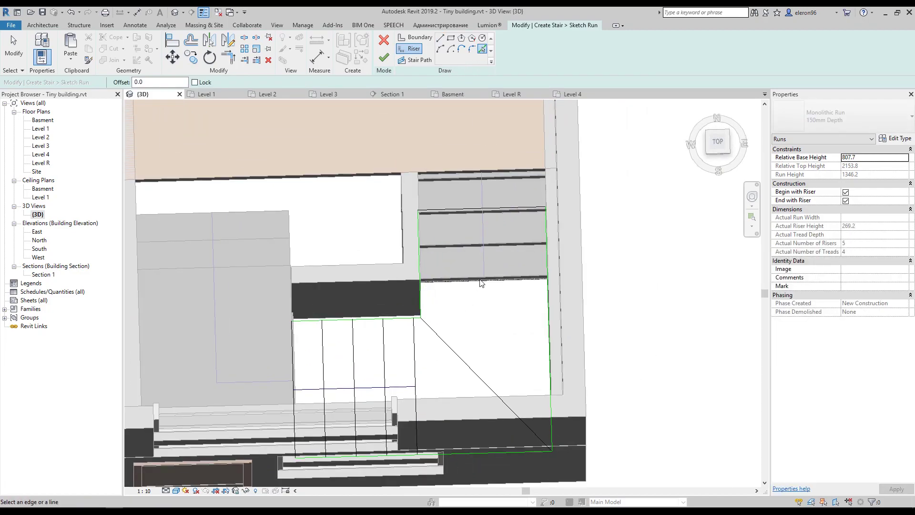
left_click(480, 283)
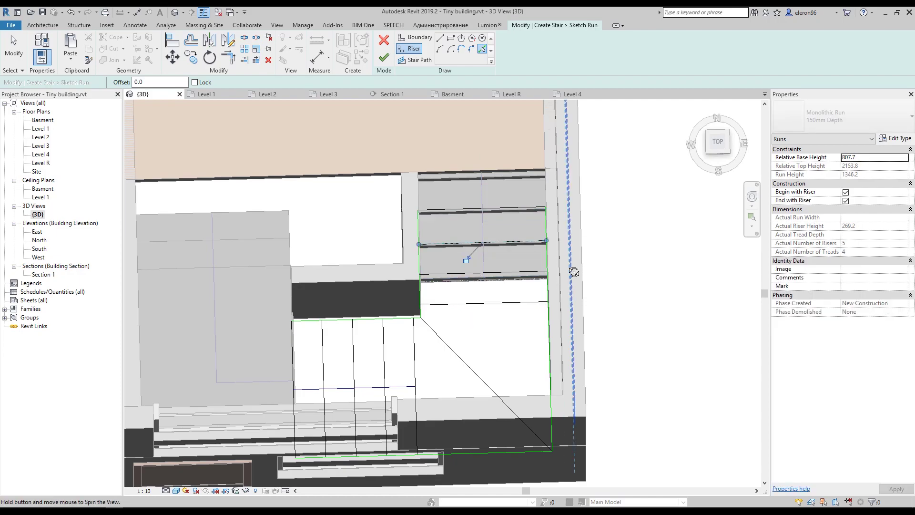
middle_click_drag(469, 214, 409, 117, "shift")
Step: Try finishing the sketch, then dismiss the invalid stair path error and keep editing
left_click(386, 61)
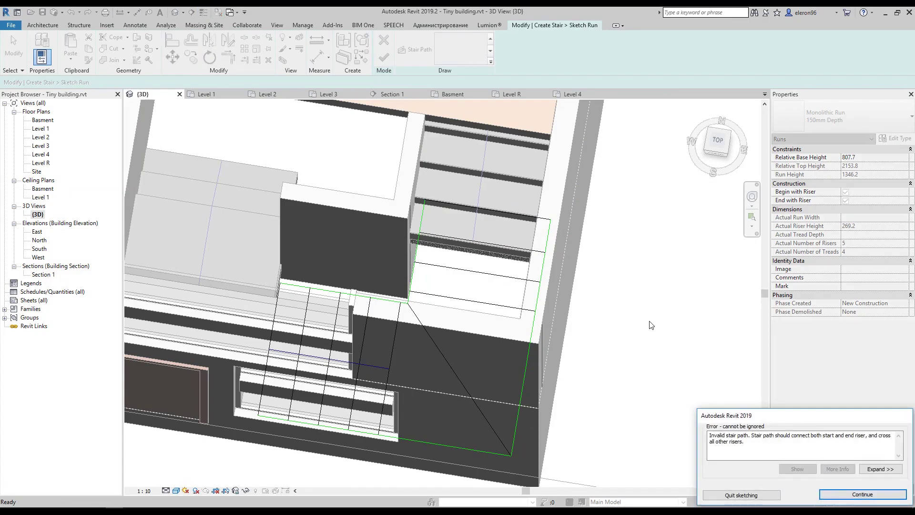
left_click(858, 496)
mouse_move(618, 364)
middle_mouse_down("shift")
mouse_move(561, 303)
mouse_move(527, 298)
middle_mouse_up("shift")
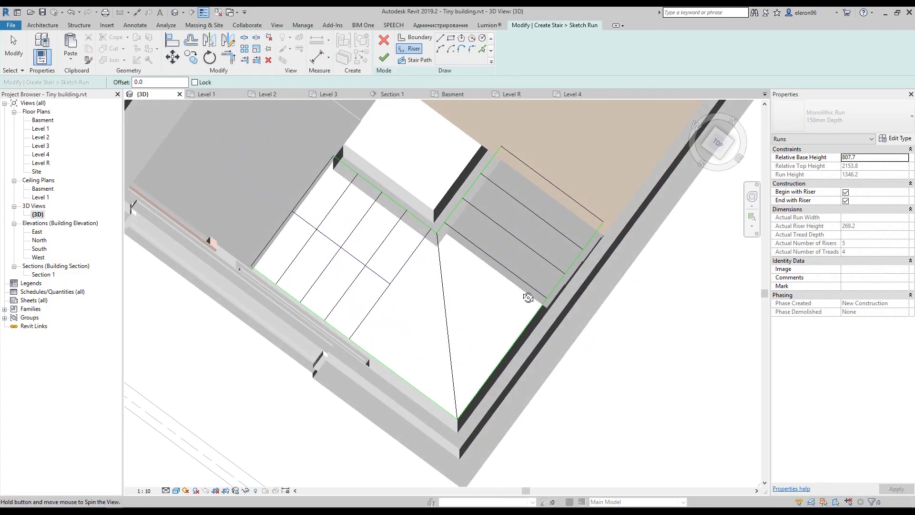
key("Escape")
Step: Stretch the stair path line's end beyond its original 1100 mm
scroll(453, 433, "up", 5)
scroll(452, 432, "up", 3)
scroll(510, 335, "down", 1)
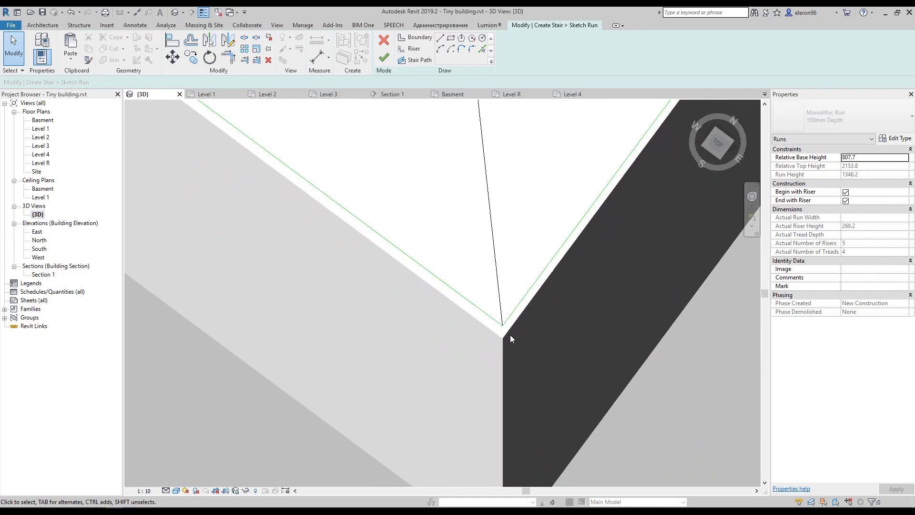
scroll(506, 330, "down", 2)
scroll(508, 328, "down", 3)
scroll(505, 196, "up", 1)
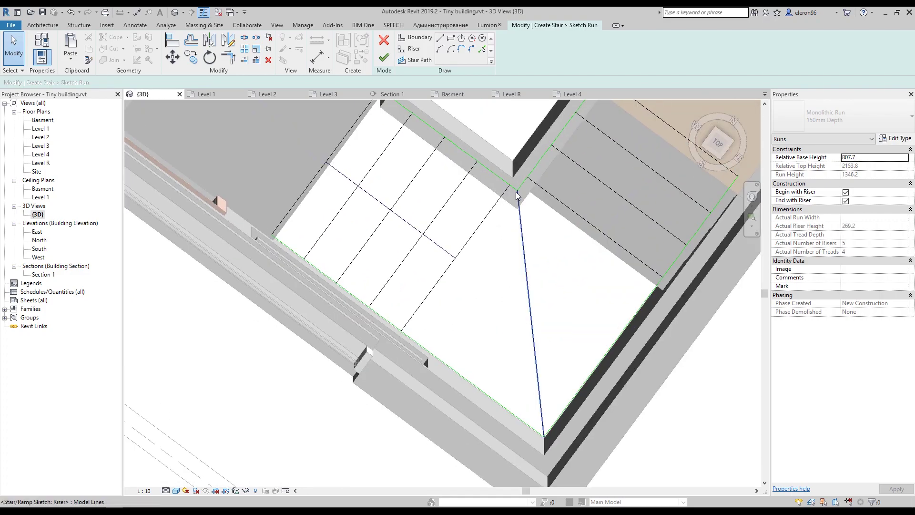
scroll(520, 190, "up", 1)
scroll(519, 190, "up", 2)
scroll(520, 191, "down", 3)
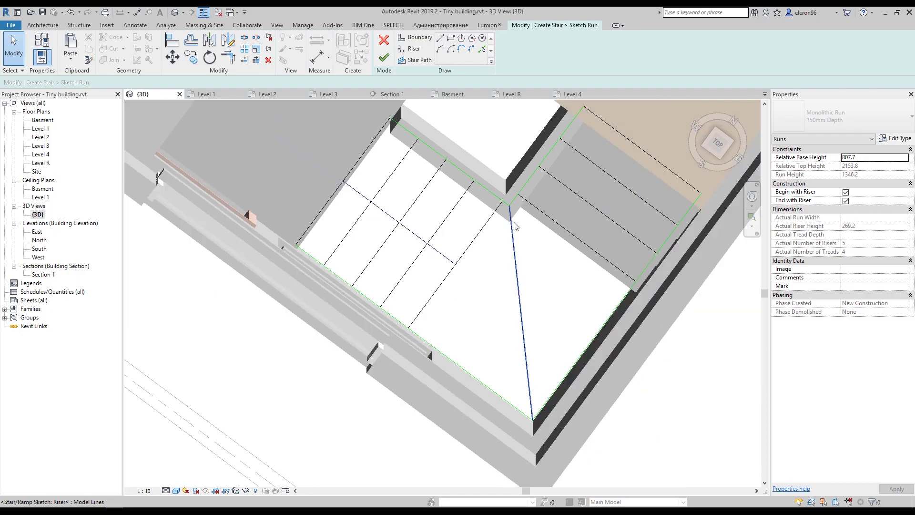
scroll(517, 200, "down", 2)
left_click(412, 269)
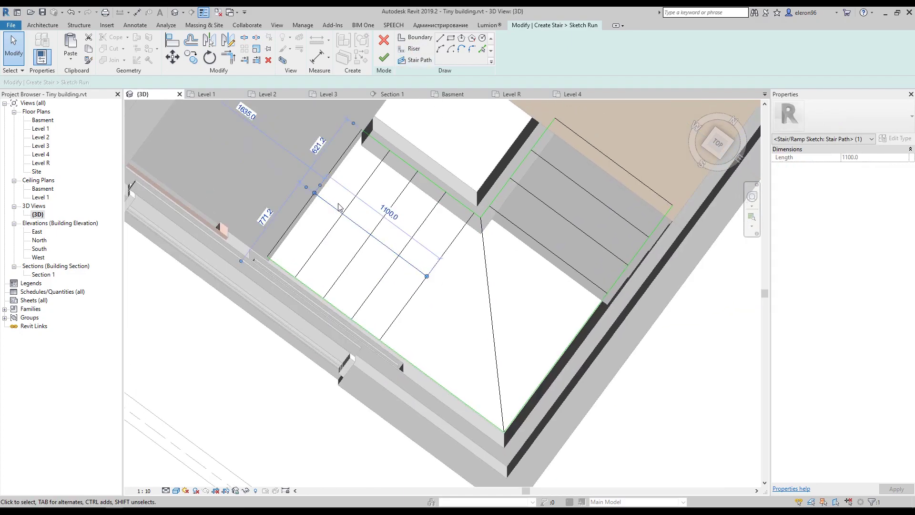
left_click_drag(427, 276, 491, 323)
key("Escape")
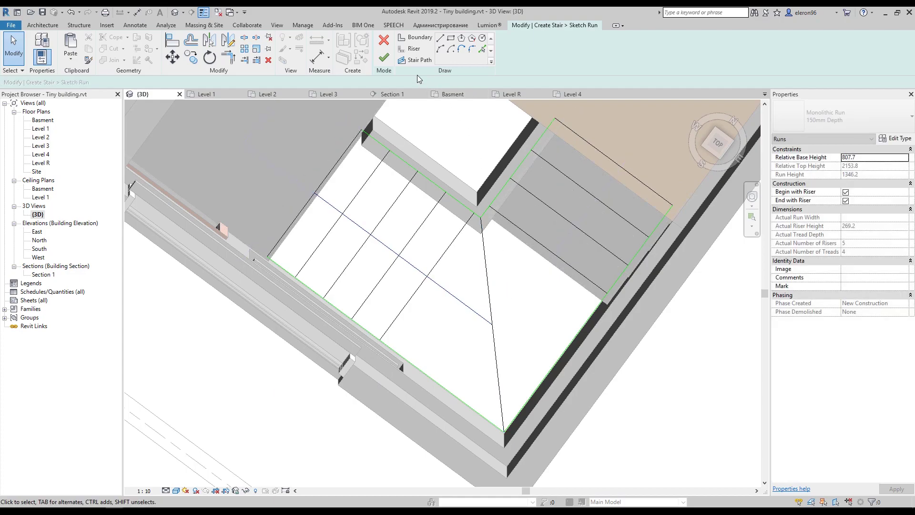
Step: Draw a stair path segment to the far riser's midpoint and finish the sketch
left_click(416, 61)
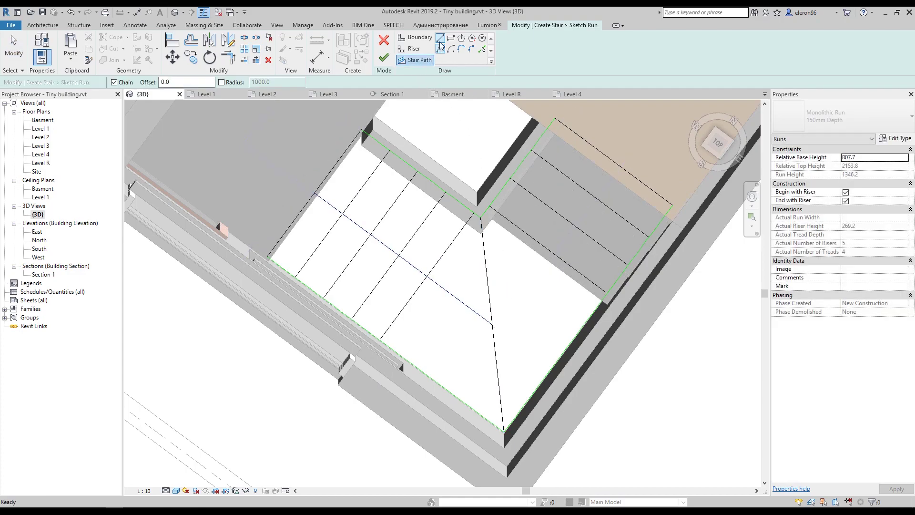
left_click(492, 323)
middle_click_drag(562, 275, 530, 298)
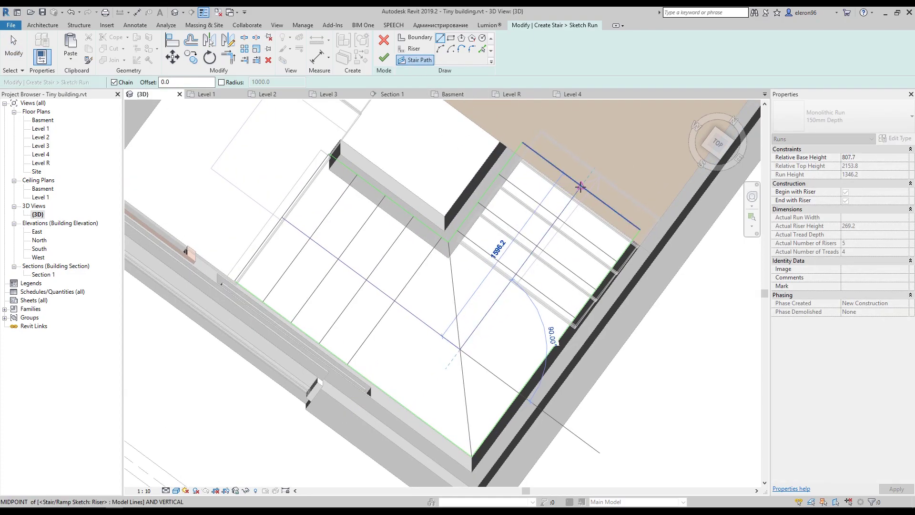
left_click(581, 187)
left_click(385, 59)
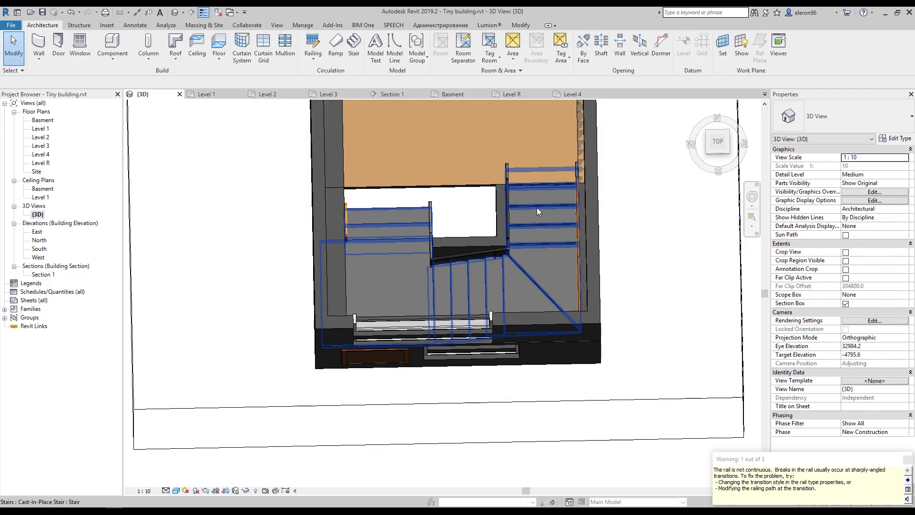
Step: Double-click the stair to enter Edit Stairs, then orbit to inspect the turning run
left_click(537, 208)
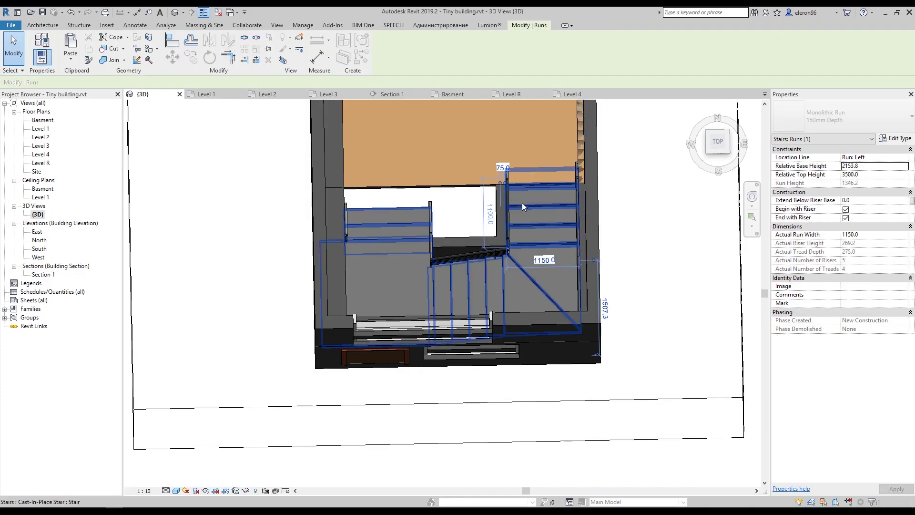
left_click(522, 202)
double_click(529, 204)
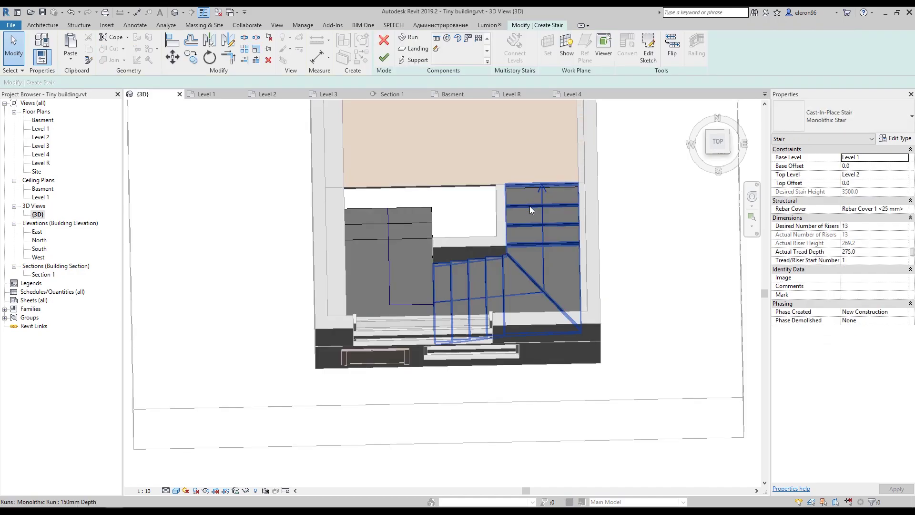
left_click_drag(466, 136, 632, 263)
left_click(632, 264)
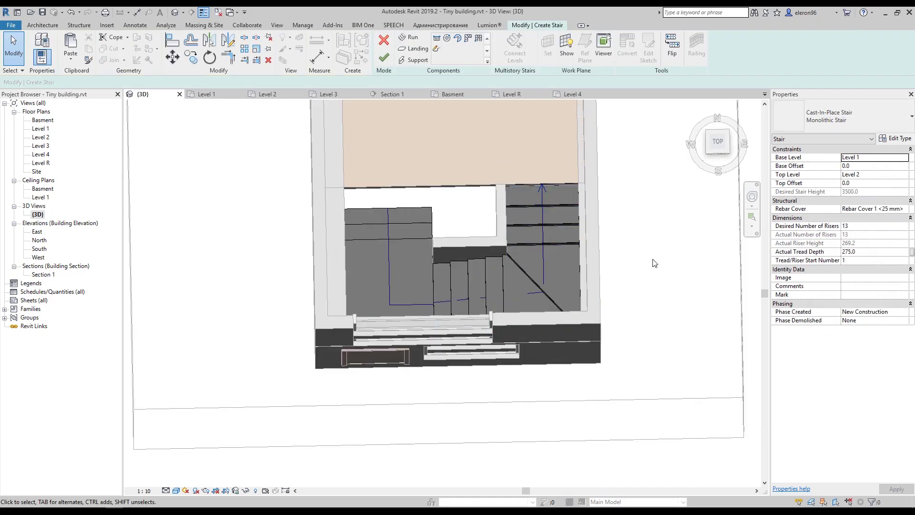
mouse_move(622, 302)
middle_mouse_down("shift")
mouse_move(638, 167)
mouse_move(486, 351)
middle_mouse_up("shift")
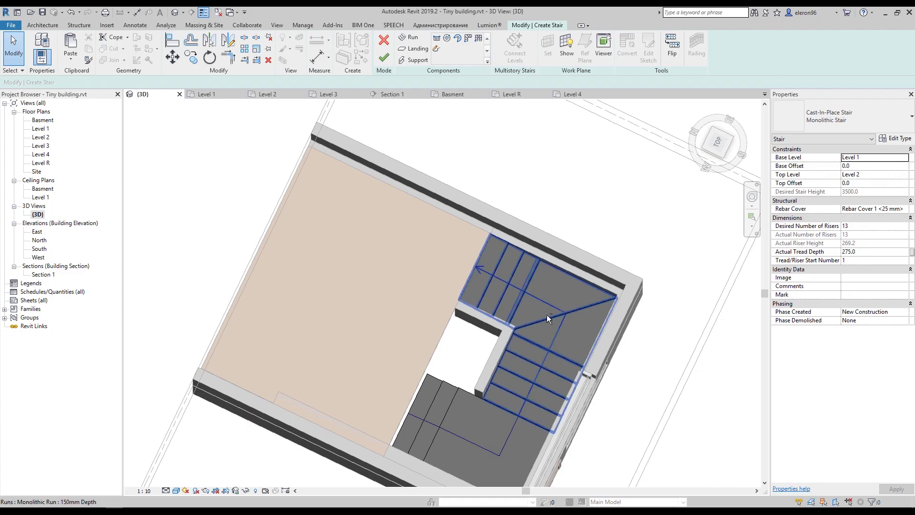
scroll(547, 315, "down", 5)
mouse_move(547, 315)
middle_mouse_down("shift")
mouse_move(540, 276)
mouse_move(554, 261)
mouse_move(548, 274)
middle_mouse_up("shift")
scroll(541, 276, "up", 5)
Step: Set the upper run to End with Riser, leaving 13 risers reaching Level 2
left_click(526, 298)
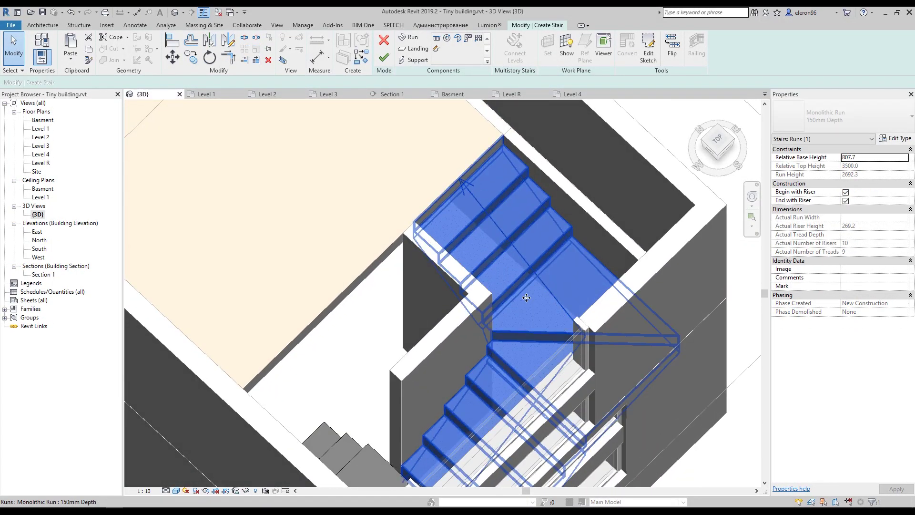
middle_click_drag(509, 319, 547, 321, "shift")
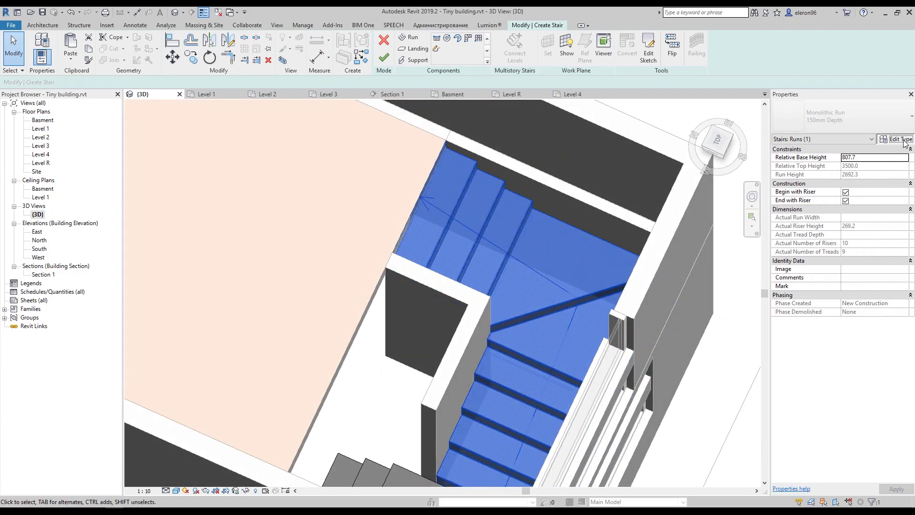
left_click(903, 139)
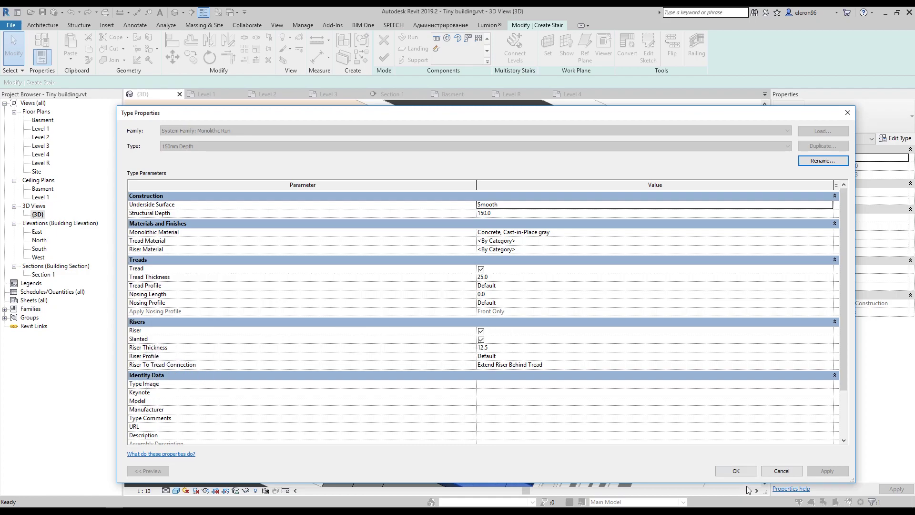
left_click(796, 474)
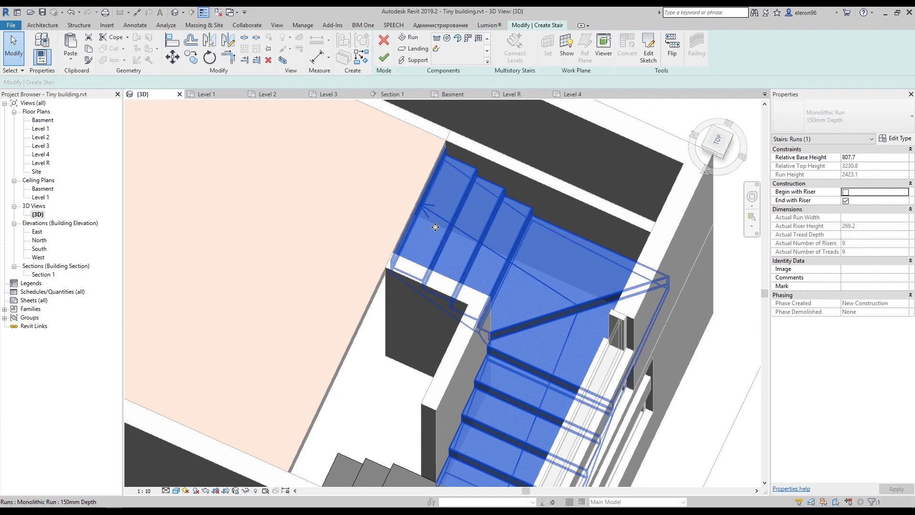
left_click(846, 201)
middle_click_drag(488, 341, 514, 355, "shift")
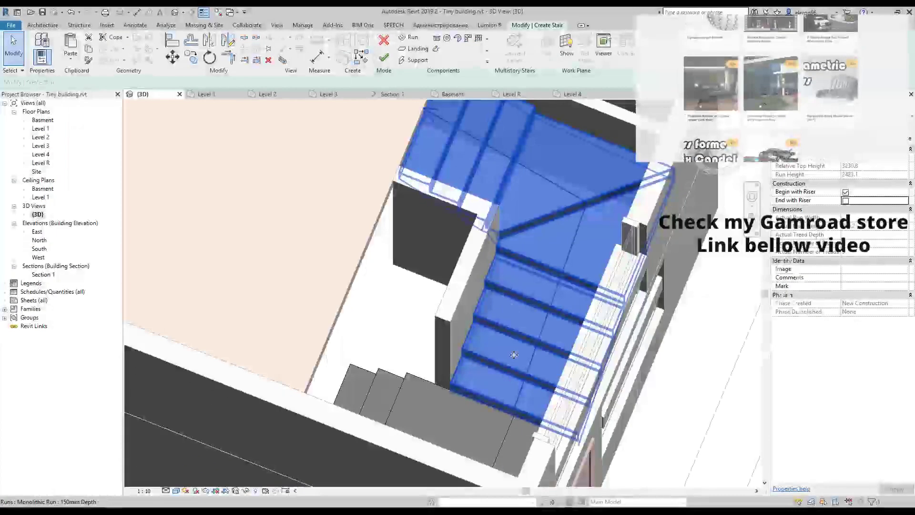
left_click(846, 201)
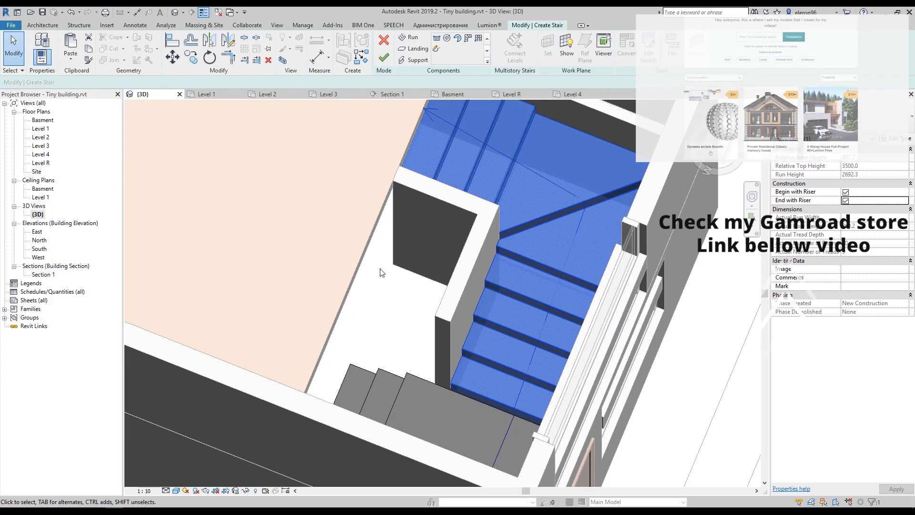
middle_click_drag(395, 273, 484, 207, "shift")
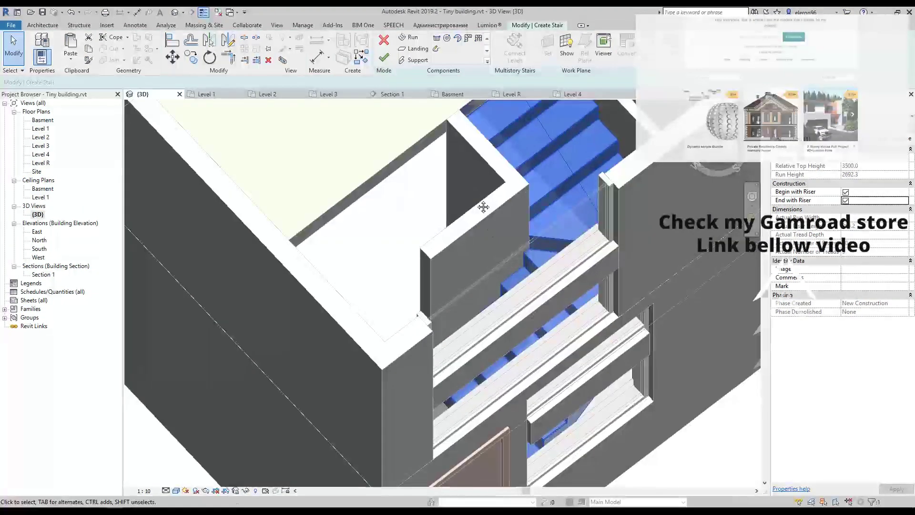
mouse_move(429, 305)
middle_mouse_down("shift")
mouse_move(469, 273)
mouse_move(524, 321)
mouse_move(438, 320)
middle_mouse_up("shift")
left_click(439, 319)
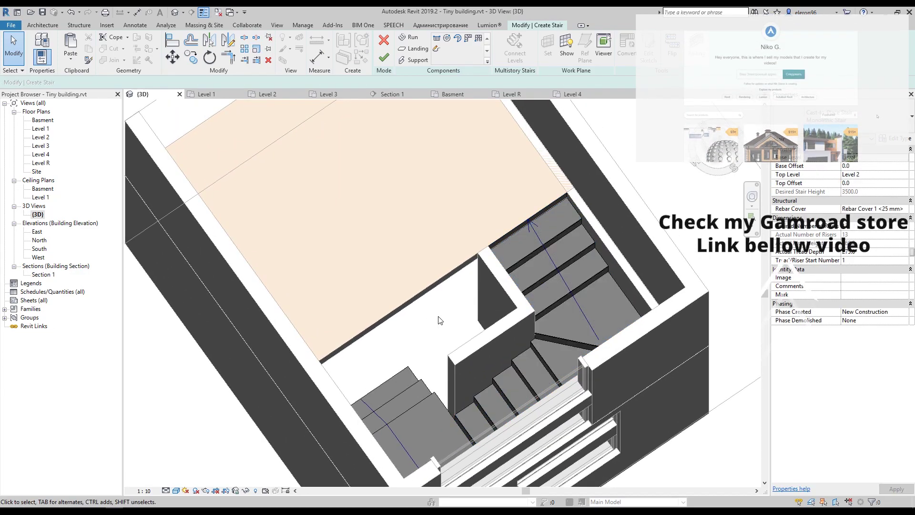
Step: Finish the stair edit and orbit to a side view of the building
left_click(384, 57)
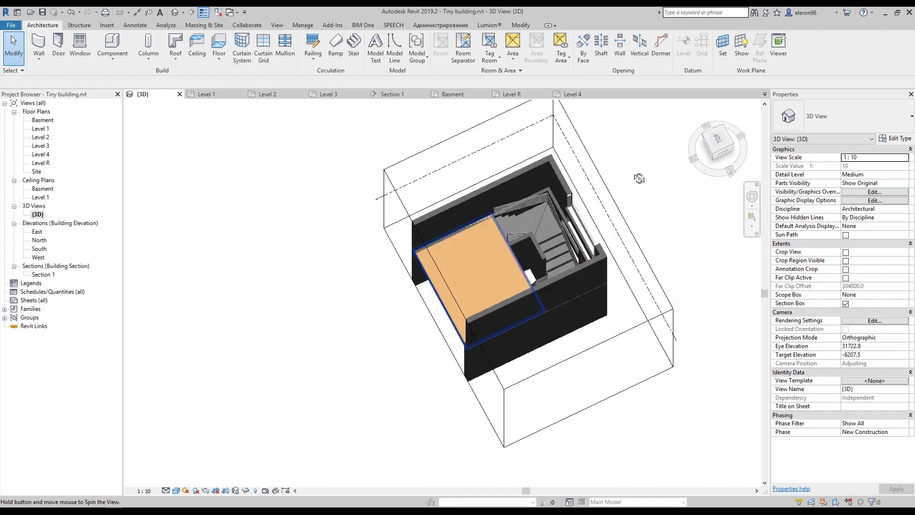
scroll(520, 282, "up", 3)
scroll(520, 282, "down", 2)
middle_click_drag(520, 281, 585, 290, "shift")
scroll(585, 290, "up", 5)
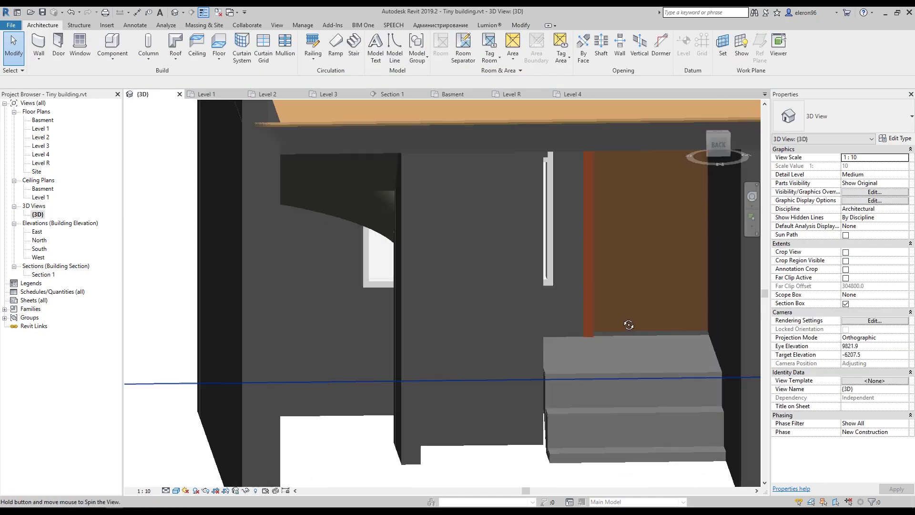
scroll(585, 290, "up", 3)
scroll(585, 292, "down", 10)
Step: Drag the section box's top grip down to cut the building lower
left_click(538, 294)
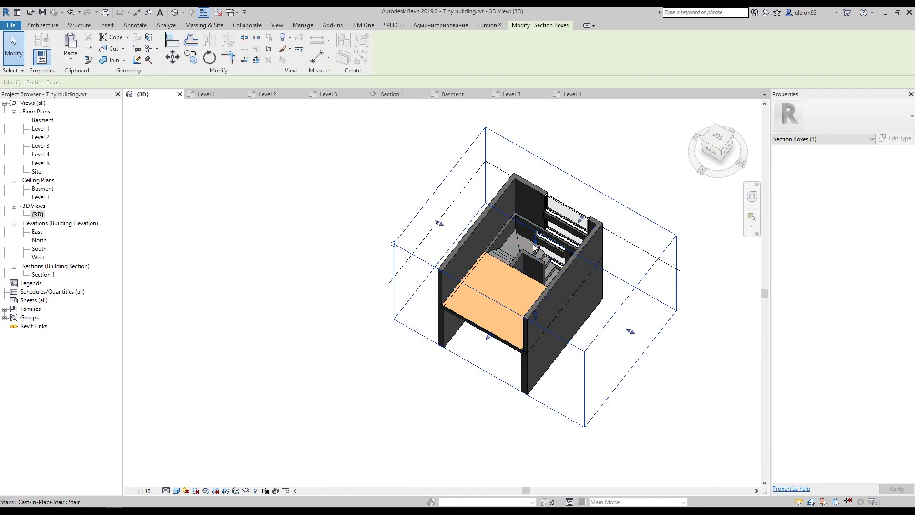
middle_click_drag(532, 244, 560, 292, "shift")
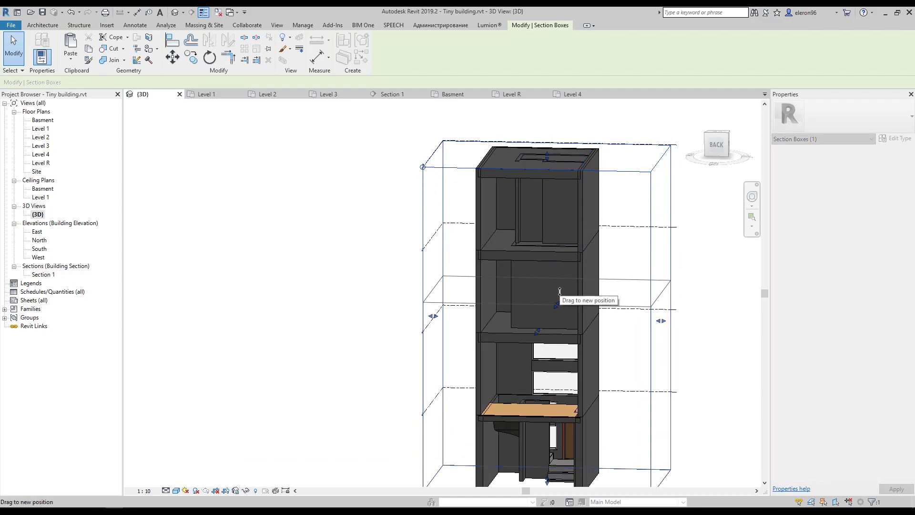
left_click_drag(560, 292, 561, 293)
middle_click_drag(560, 293, 510, 413, "shift")
Step: Edit and re-finish the Level 3 floor boundary around the stair, declining to attach walls
left_click(510, 412)
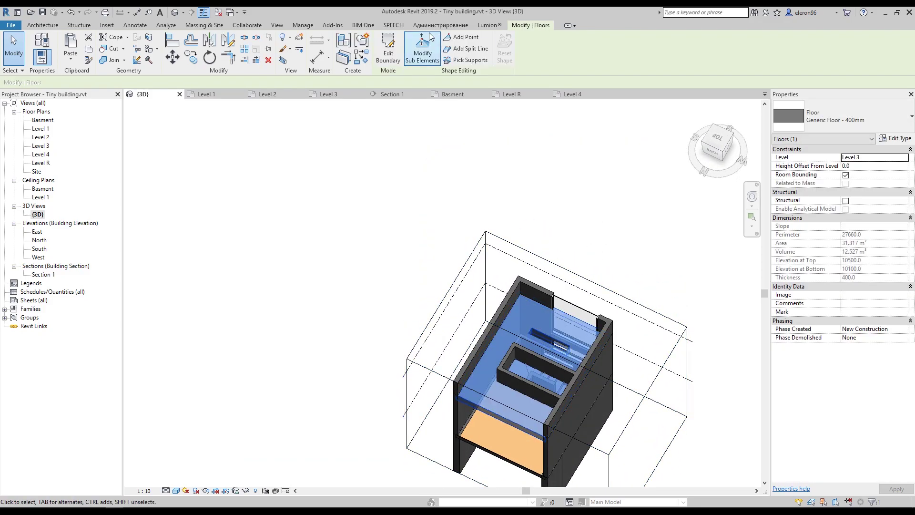
left_click(388, 48)
middle_click_drag(524, 267, 539, 301, "shift")
key("a")
key("l")
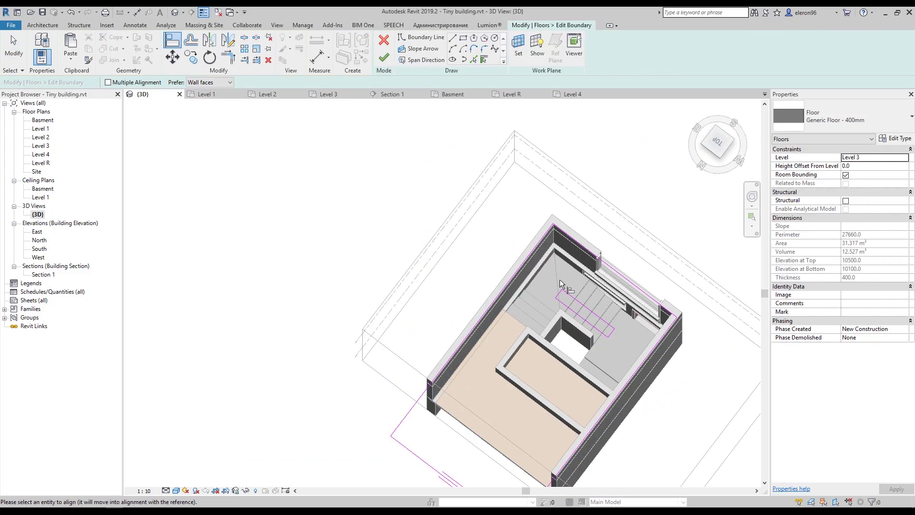
key("Escape")
left_click(384, 58)
left_click(472, 266)
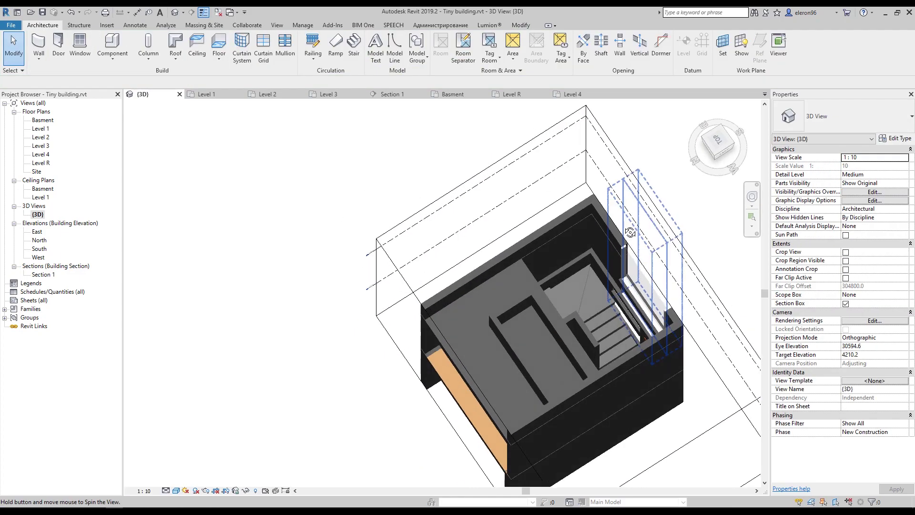
mouse_move(472, 266)
middle_mouse_down("shift")
mouse_move(400, 181)
mouse_move(214, 101)
middle_mouse_up("shift")
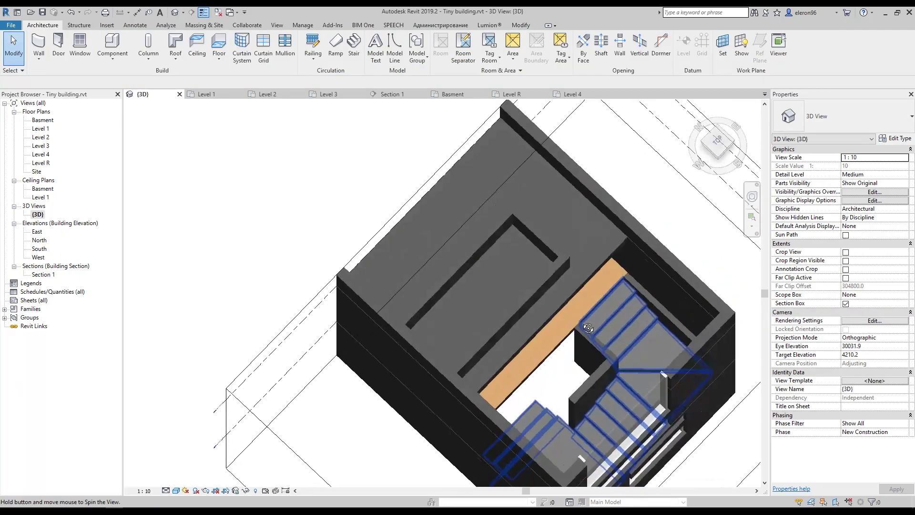
Step: Open the Level 2 floor plan showing the tower plan diagrams image
left_click(267, 94)
scroll(559, 294, "down", 5)
left_click(559, 294)
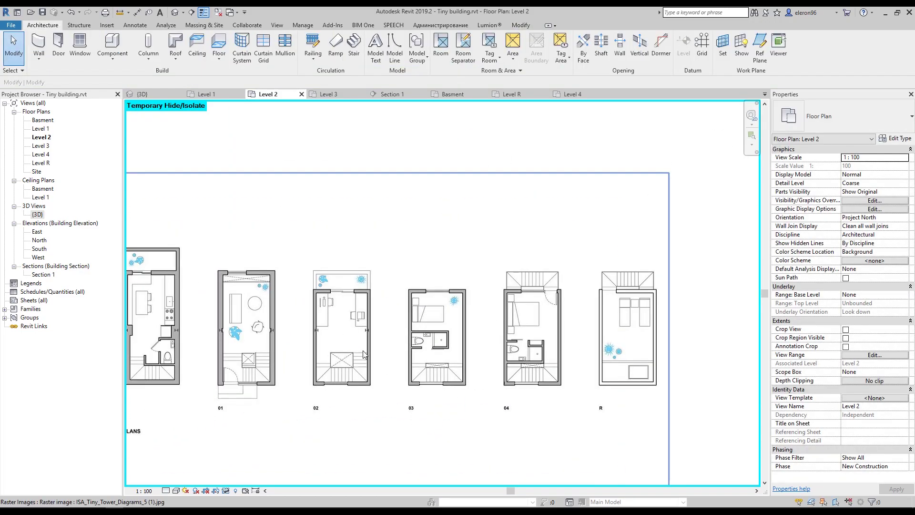
Step: Compare the 3D stair room with the Level 2 reference plans, then select the stair in 3D
left_click(142, 94)
middle_click_drag(522, 293, 128, 504, "shift")
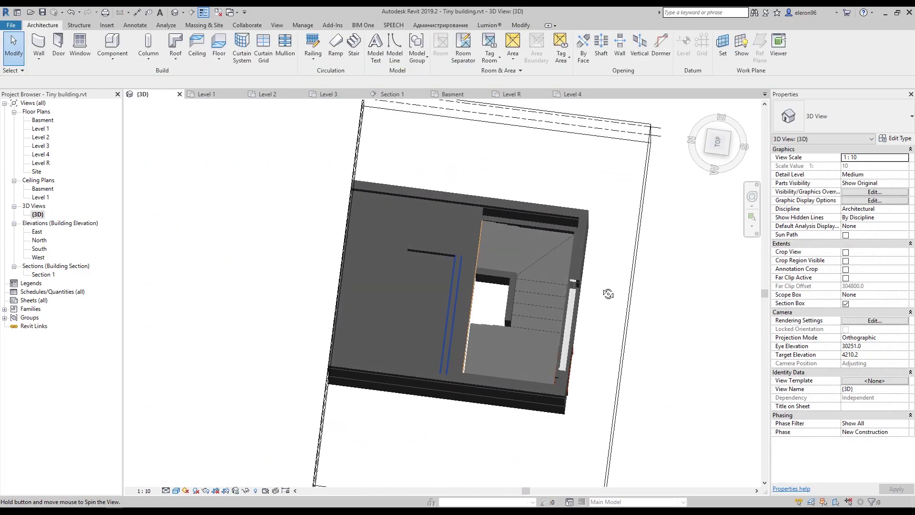
left_click(267, 94)
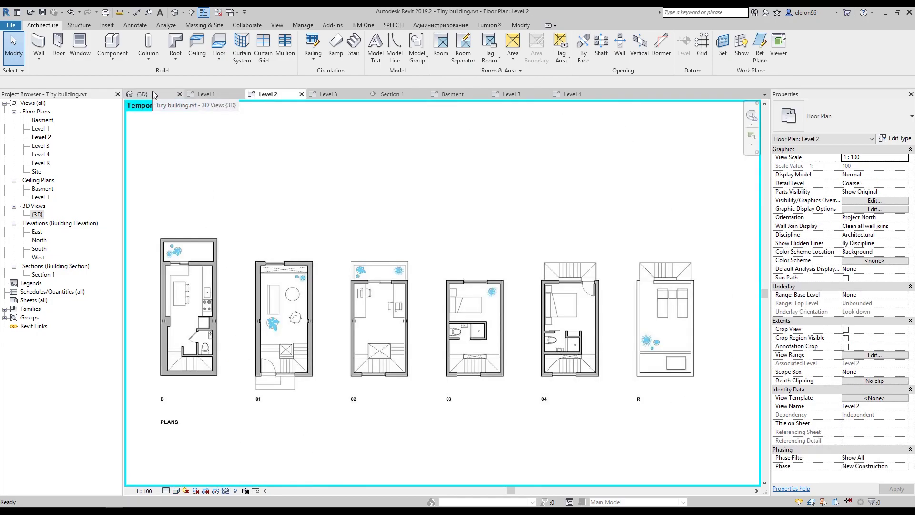
scroll(460, 343, "up", 3)
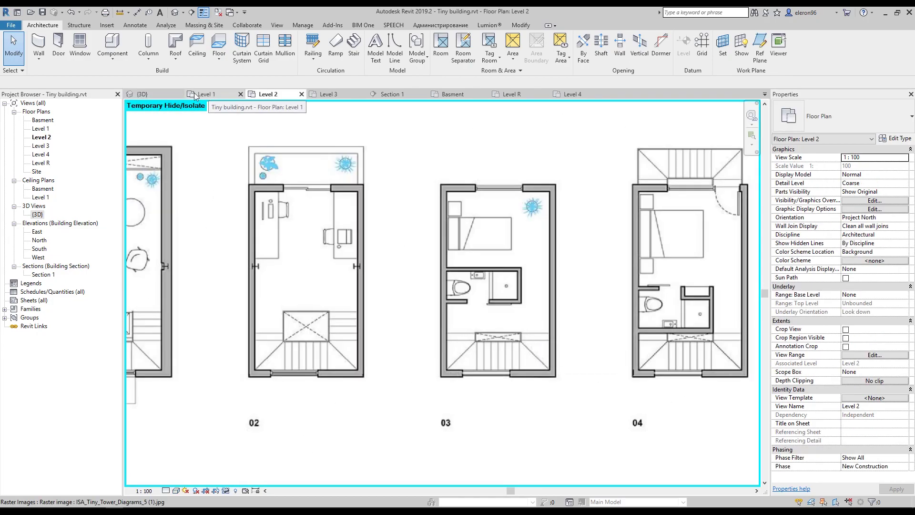
left_click(142, 94)
left_click(546, 290)
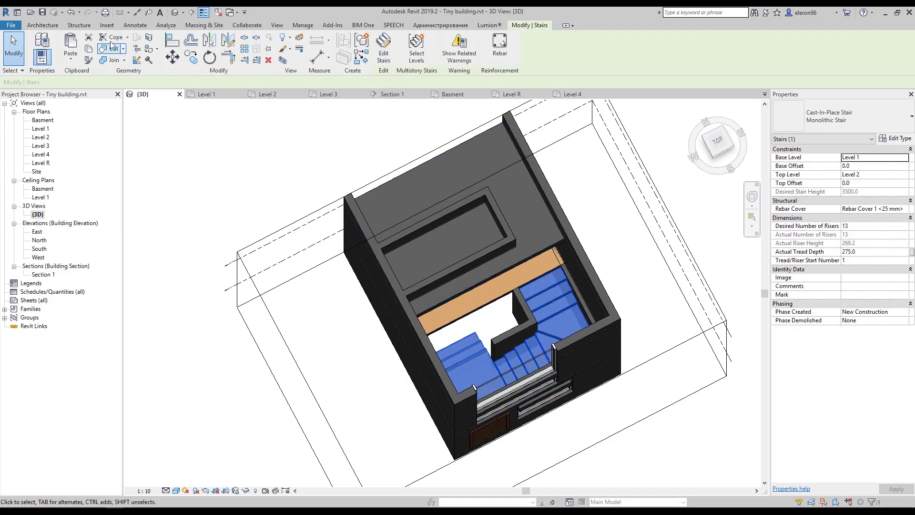
Step: Copy the stair and paste it aligned to Level 2
left_click(70, 57)
left_click(112, 98)
left_click(424, 212)
left_click(417, 336)
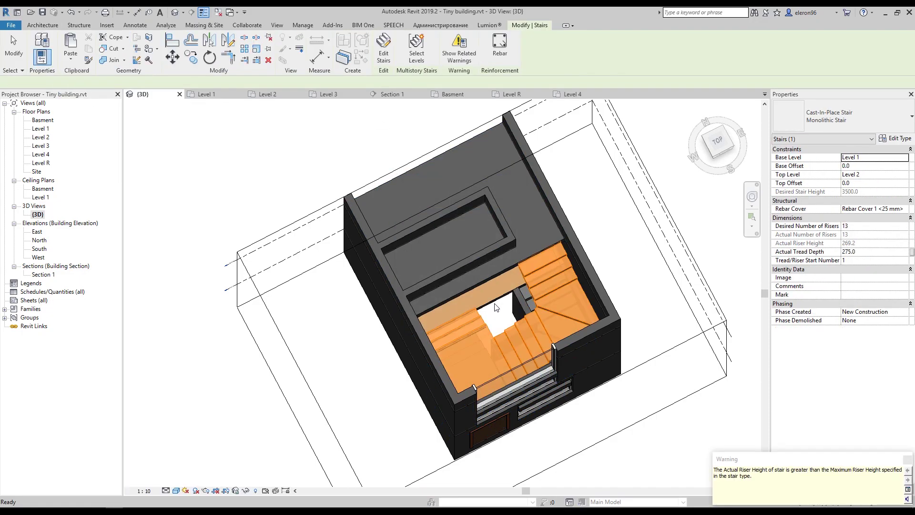
mouse_move(525, 200)
middle_mouse_down("shift")
mouse_move(552, 178)
mouse_move(479, 330)
mouse_move(505, 312)
middle_mouse_up("shift")
key("Escape")
Step: Edit the new Level 2–3 stair and select its landing
double_click(506, 312)
left_click(395, 276)
mouse_move(474, 284)
middle_mouse_down("shift")
mouse_move(394, 276)
mouse_move(465, 213)
middle_mouse_up("shift")
key("a")
key("l")
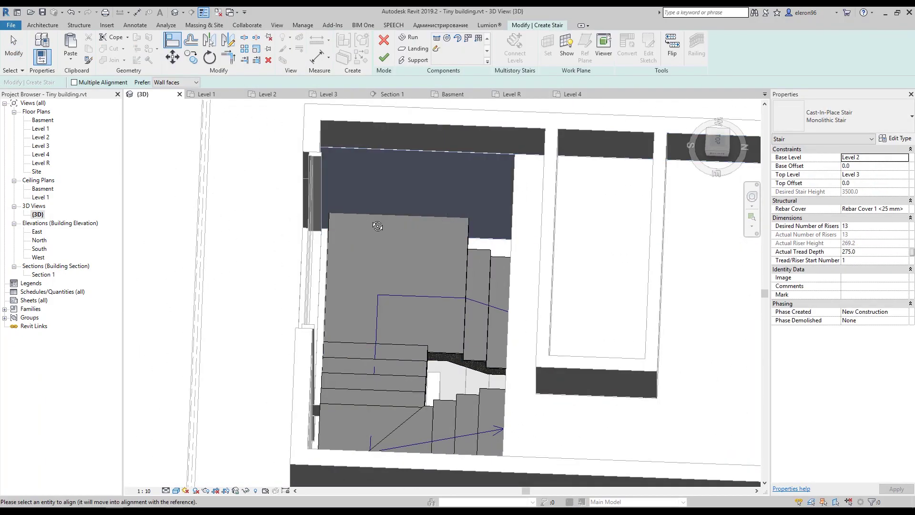
left_click(378, 226)
mouse_move(377, 226)
middle_mouse_down("shift")
mouse_move(608, 139)
mouse_move(397, 172)
mouse_move(373, 190)
middle_mouse_up("shift")
Step: Convert the landing to a sketch, align a boundary line to the wall, and finish it
left_click(627, 47)
key("Return")
left_click(649, 53)
key("a")
key("l")
left_click(385, 228)
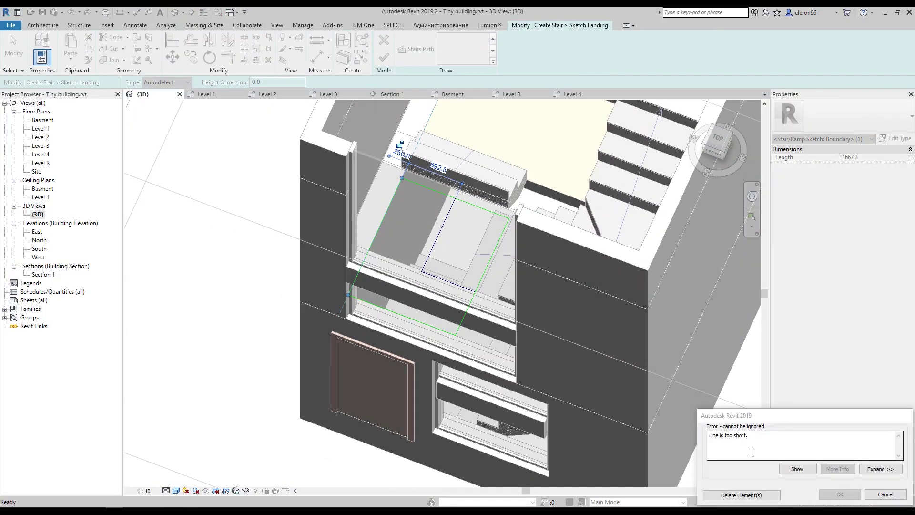
left_click(761, 498)
left_click(383, 57)
mouse_move(391, 266)
middle_mouse_down("shift")
mouse_move(324, 230)
mouse_move(470, 317)
middle_mouse_up("shift")
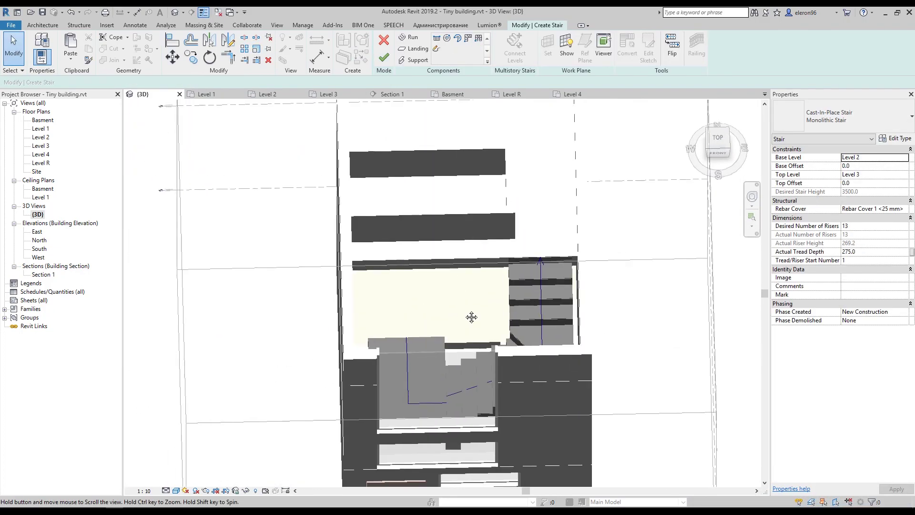
Step: Reopen the landing sketch, attempt an alignment, clear the error, and finish it
scroll(421, 365, "up", 3)
double_click(421, 365)
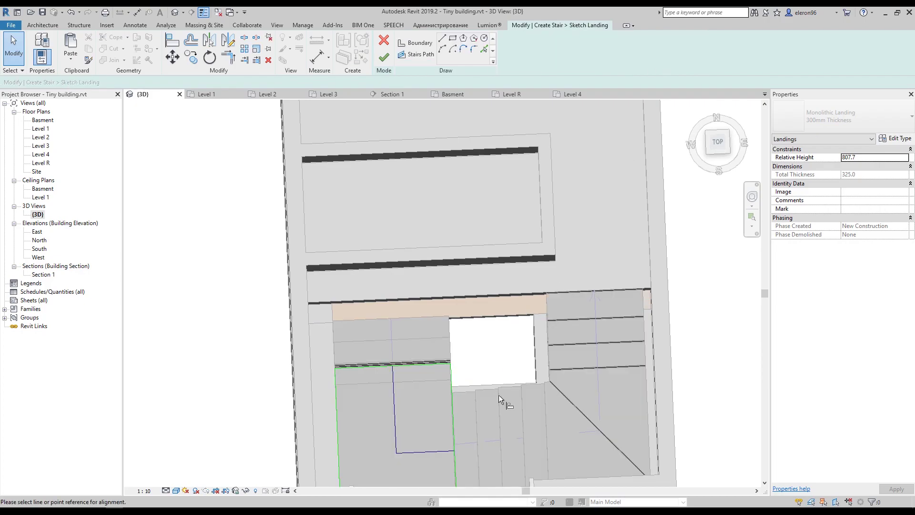
left_click(405, 366)
left_click(865, 497)
scroll(402, 345, "up", 2)
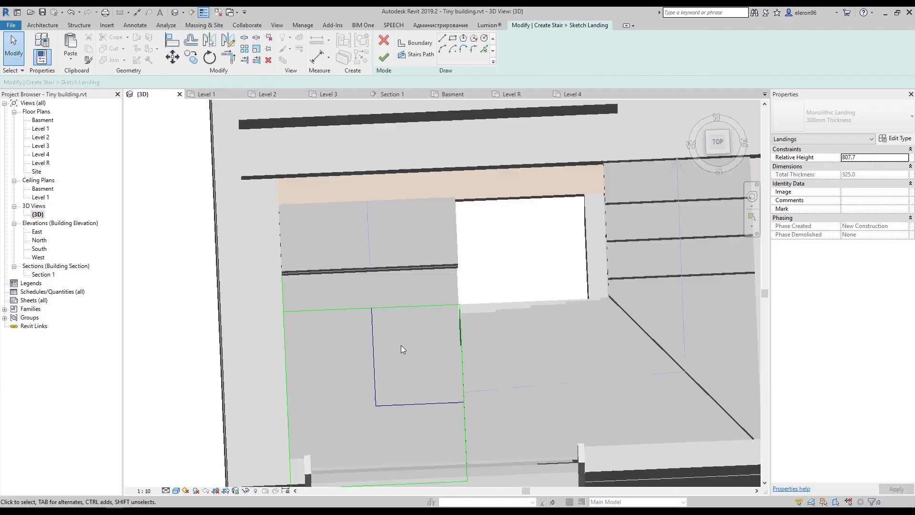
scroll(294, 305, "up", 2)
left_click(479, 307)
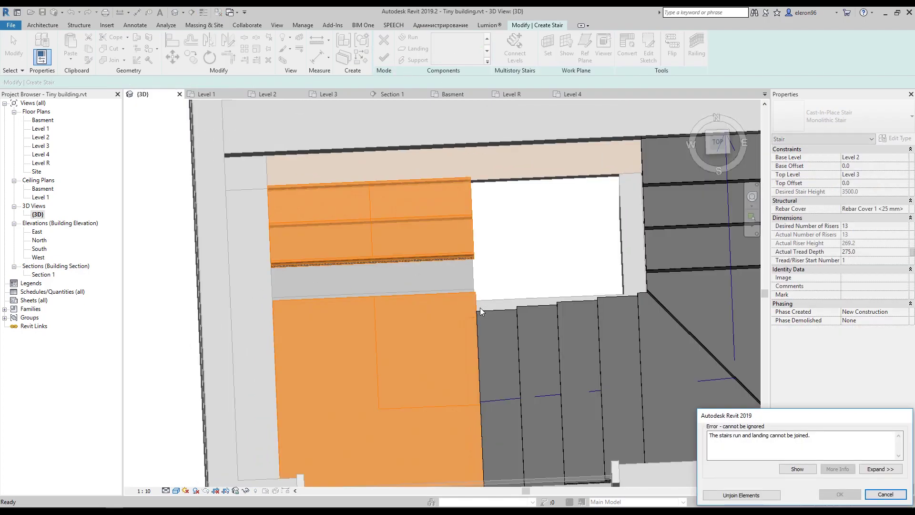
Step: Open the short upper run's sketch and start moving its sketch lines
left_click(384, 57)
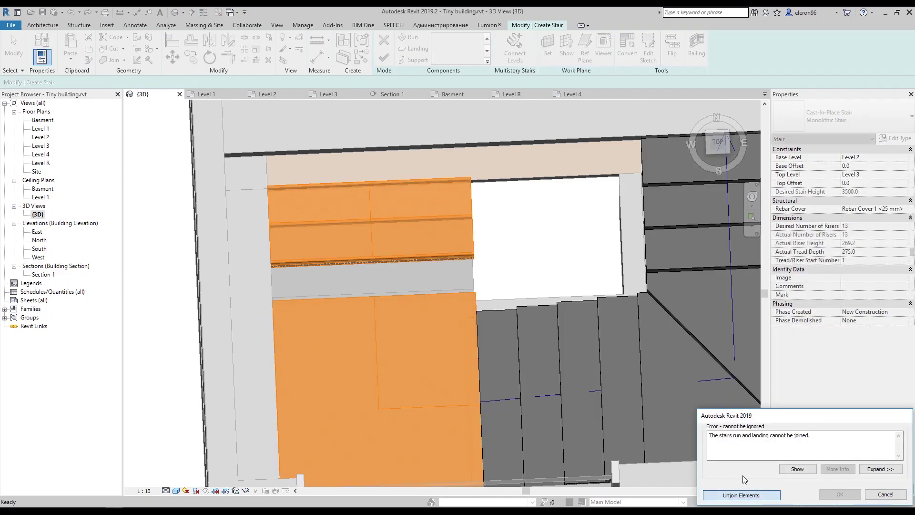
left_click(865, 497)
middle_click_drag(429, 286, 525, 238, "shift")
left_click(645, 50)
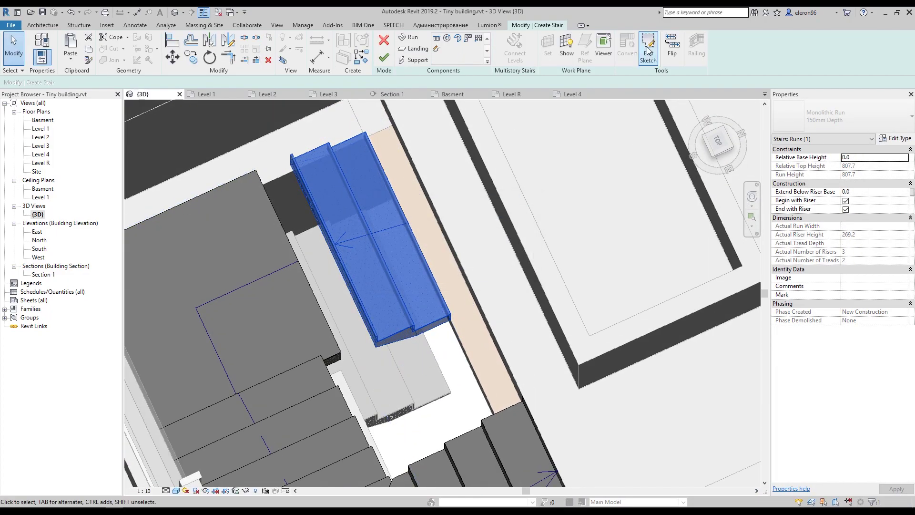
left_click_drag(313, 144, 491, 377)
key("m")
key("v")
left_click(412, 365)
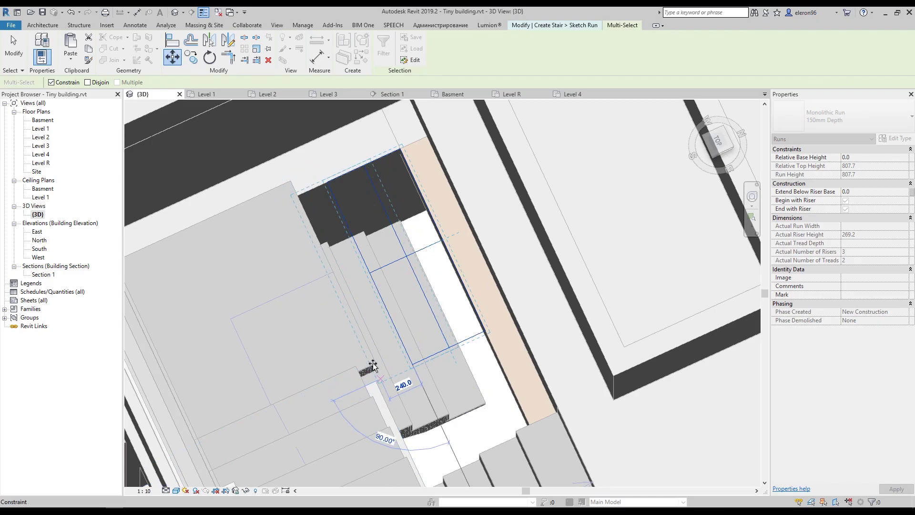
middle_click_drag(365, 379, 329, 372, "shift")
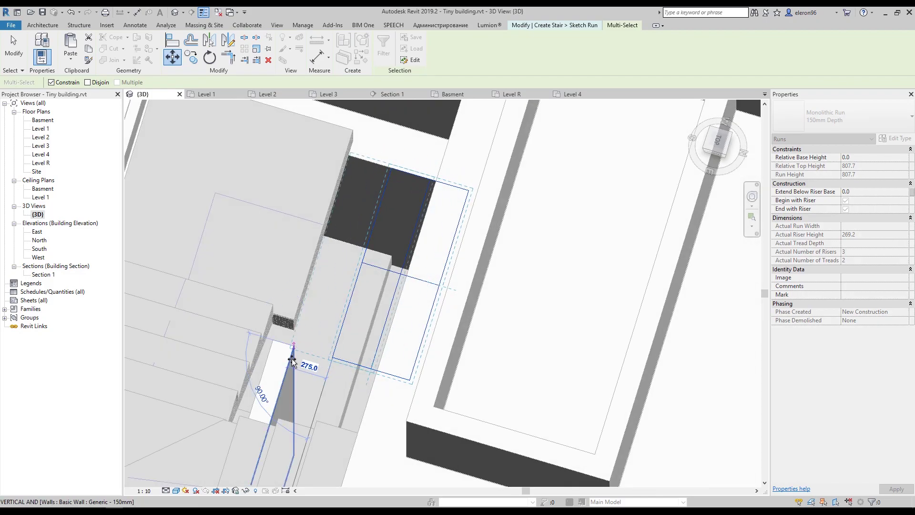
Step: Review the can't-make-stairs error, then cancel and discard the run sketch edits
left_click(10, 36)
left_click(384, 58)
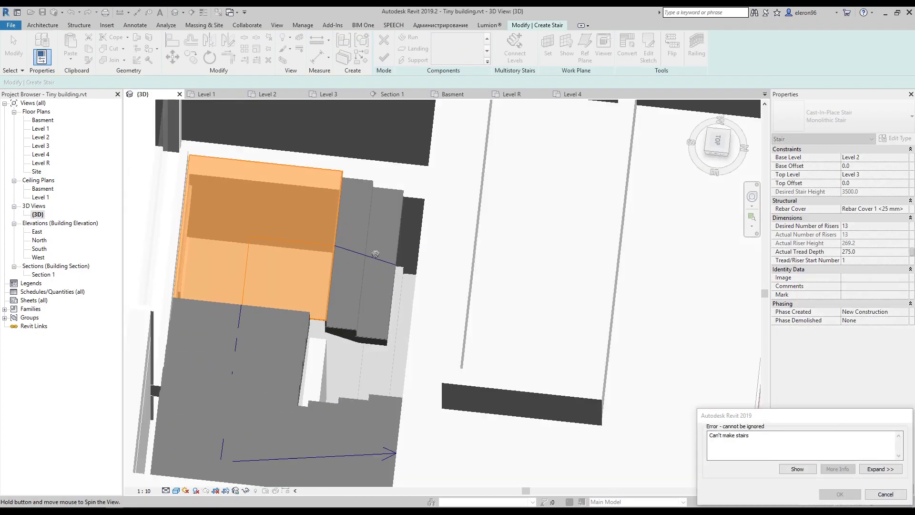
left_click(886, 494)
mouse_move(362, 334)
middle_mouse_down("shift")
mouse_move(399, 325)
mouse_move(343, 220)
middle_mouse_up("shift")
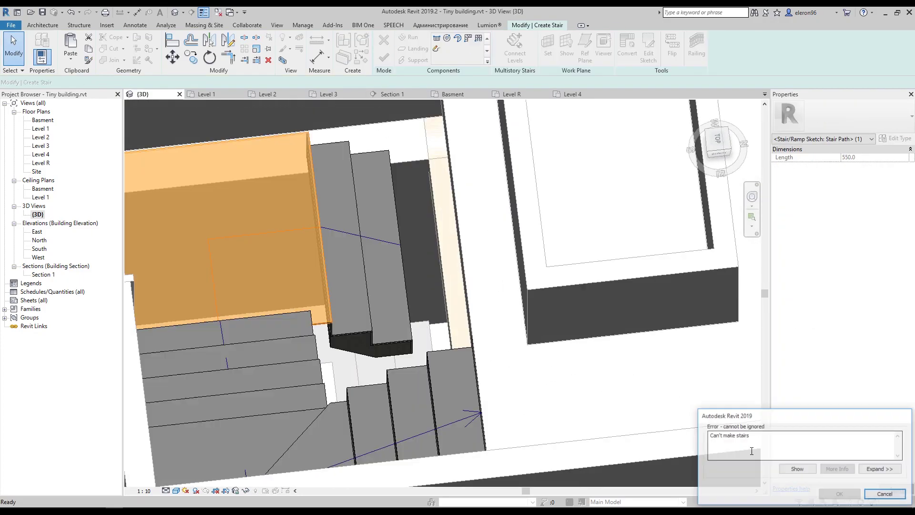
left_click(798, 469)
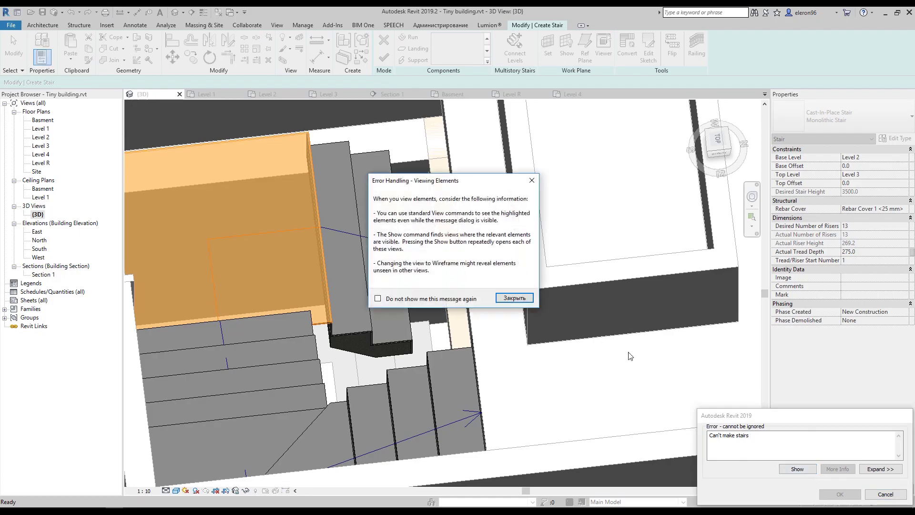
left_click(512, 298)
left_click(885, 493)
left_click(382, 58)
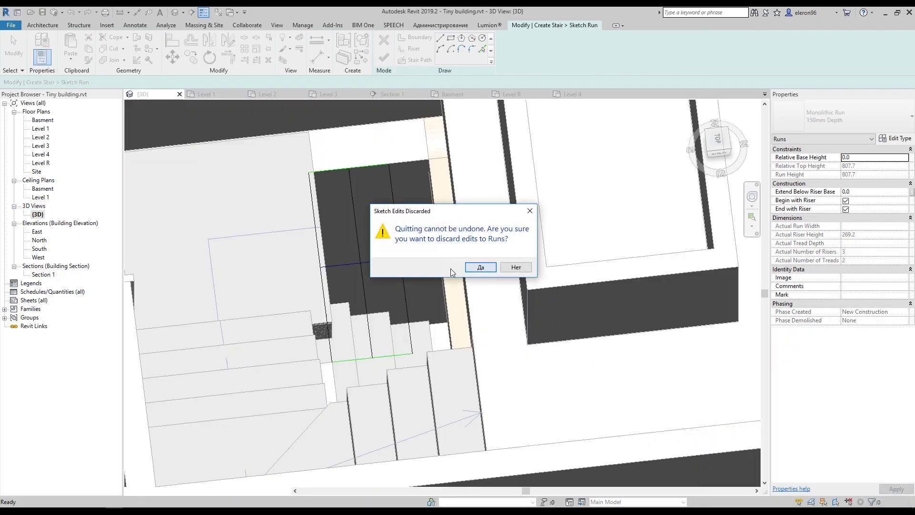
left_click(484, 266)
scroll(313, 276, "up", 3)
scroll(277, 310, "up", 3)
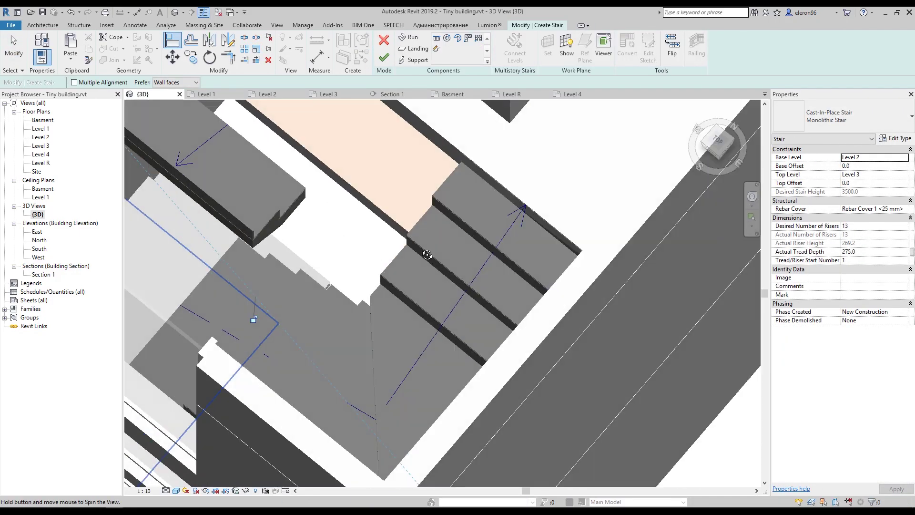
Step: Look over the Level 1 plan, then orbit the 3D view down onto the stair
left_click(205, 94)
scroll(476, 231, "down", 5)
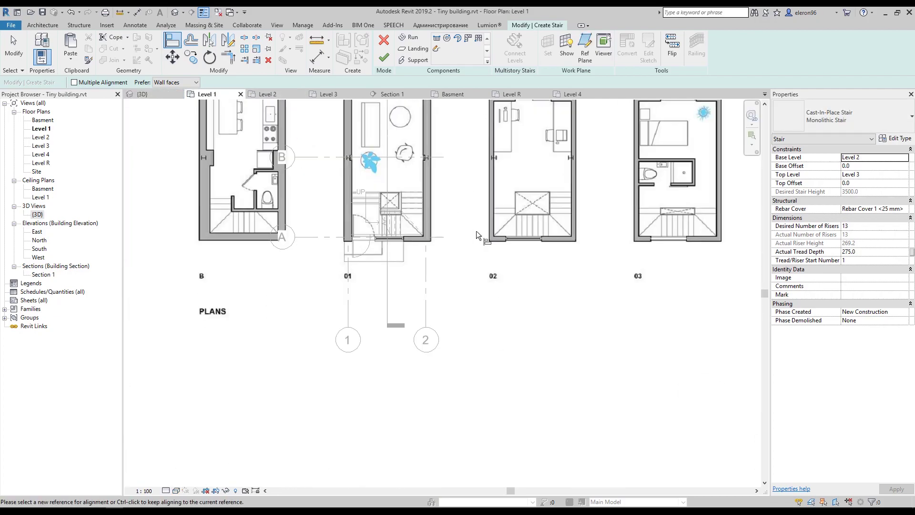
scroll(507, 209, "up", 4)
scroll(496, 229, "down", 4)
scroll(481, 247, "up", 2)
scroll(482, 247, "up", 2)
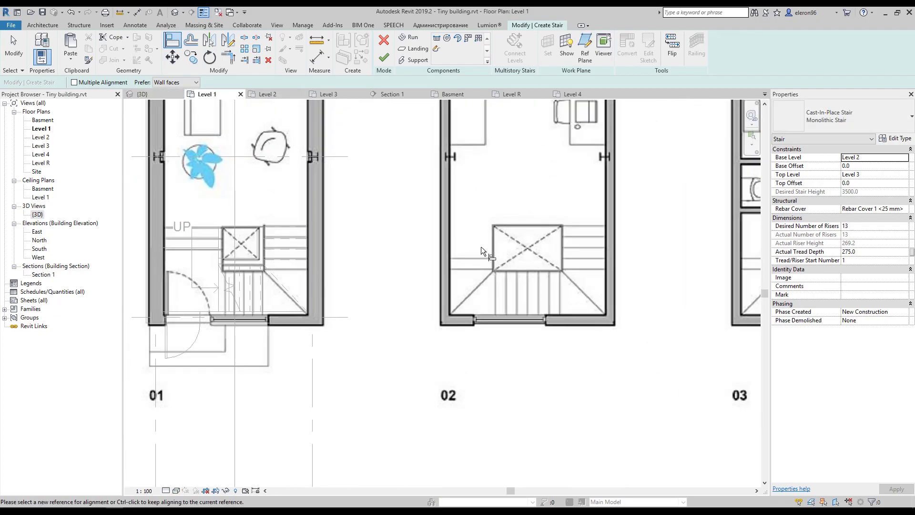
scroll(513, 339, "up", 2)
key("ctrl+Tab")
middle_click_drag(405, 322, 380, 429, "shift")
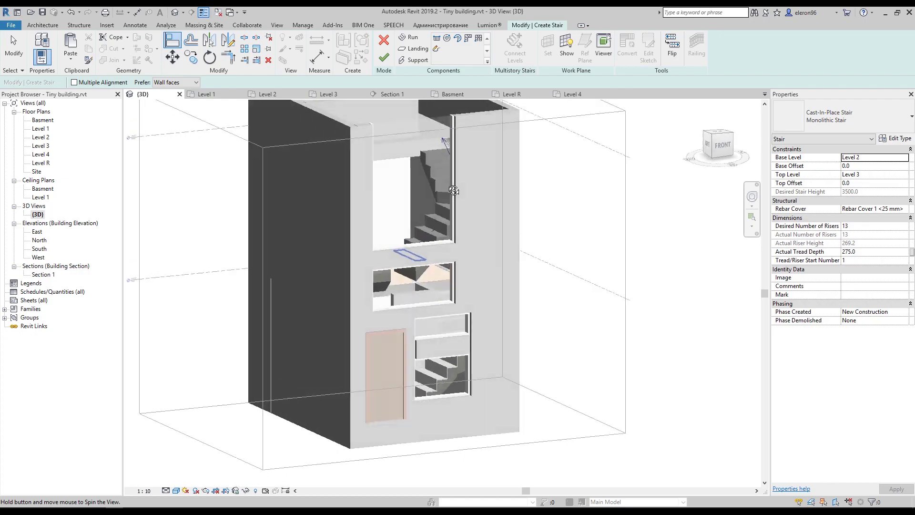
scroll(388, 316, "up", 3)
Step: Open one stair run's sketch and finish it unchanged
left_click(388, 316)
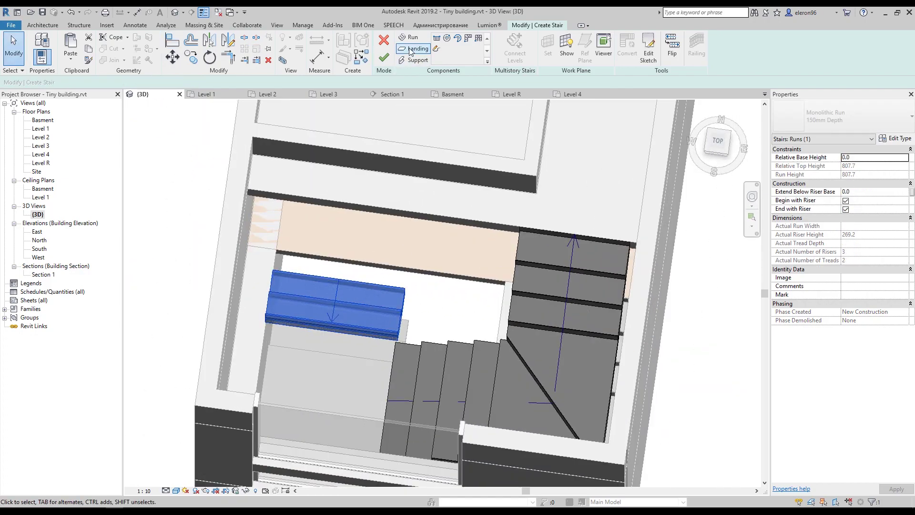
left_click(647, 54)
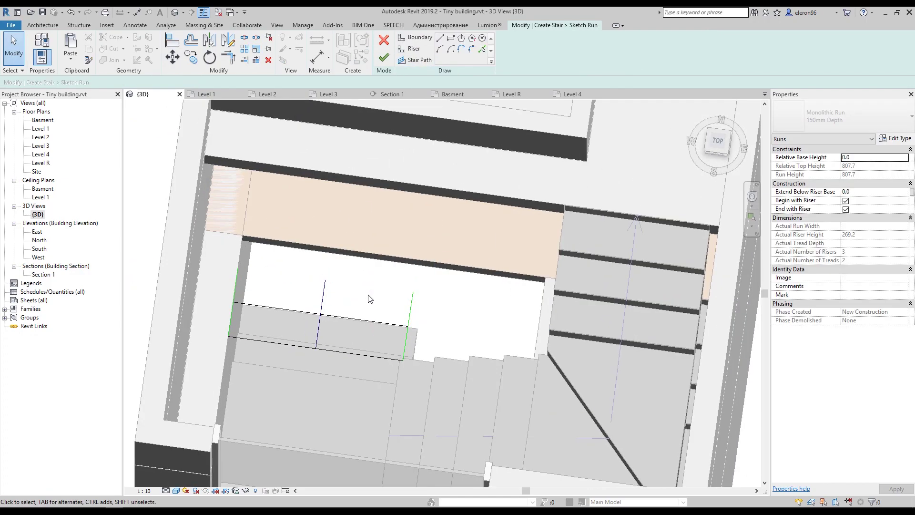
key("Escape")
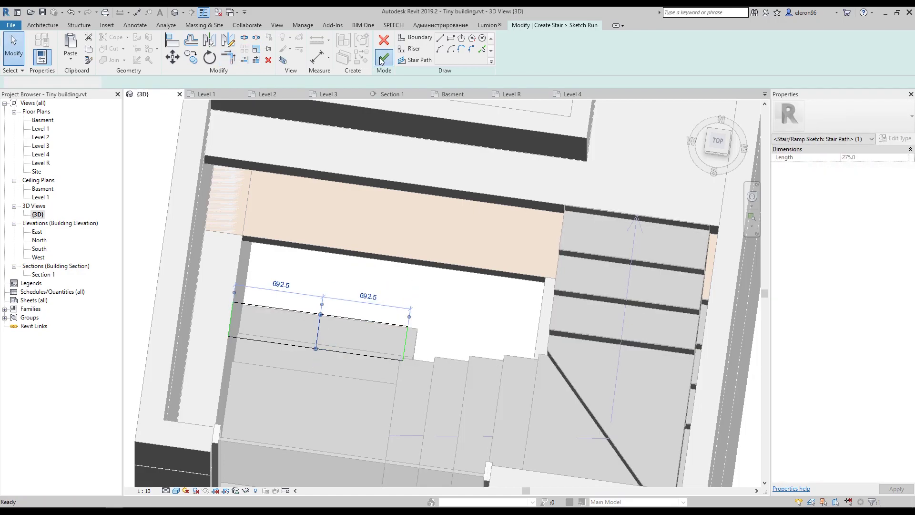
left_click(384, 58)
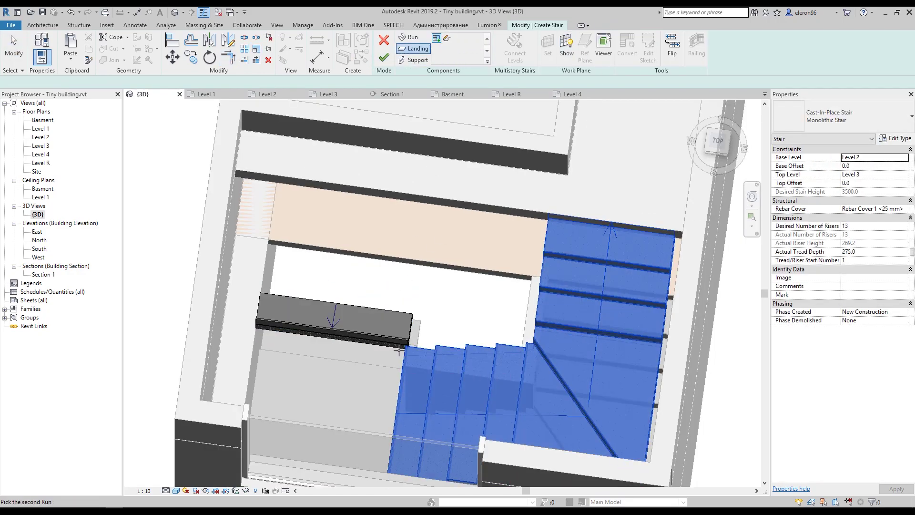
Step: Sketch a rectangular landing joining the Level 2 stair runs and finish it
left_click(447, 38)
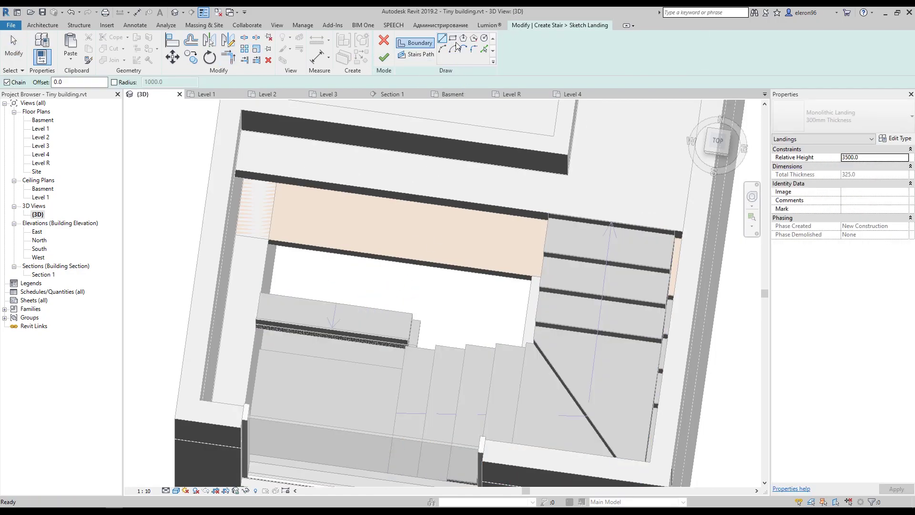
left_click(400, 358)
left_click(257, 449)
mouse_move(257, 448)
middle_mouse_down("shift")
mouse_move(416, 339)
mouse_move(375, 302)
mouse_move(229, 213)
mouse_move(447, 340)
mouse_move(386, 154)
middle_mouse_up("shift")
key("Escape")
key("Escape")
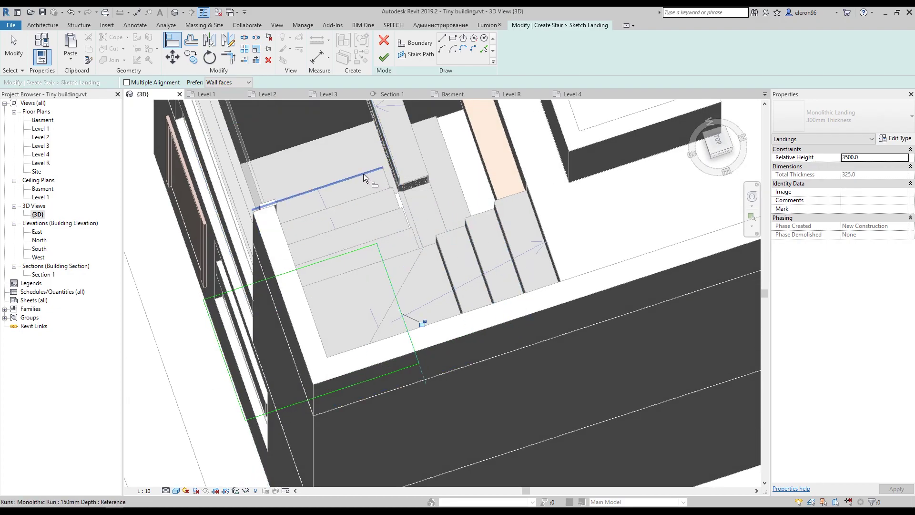
mouse_move(413, 366)
middle_mouse_down("shift")
mouse_move(397, 322)
mouse_move(396, 348)
middle_mouse_up("shift")
left_click(383, 57)
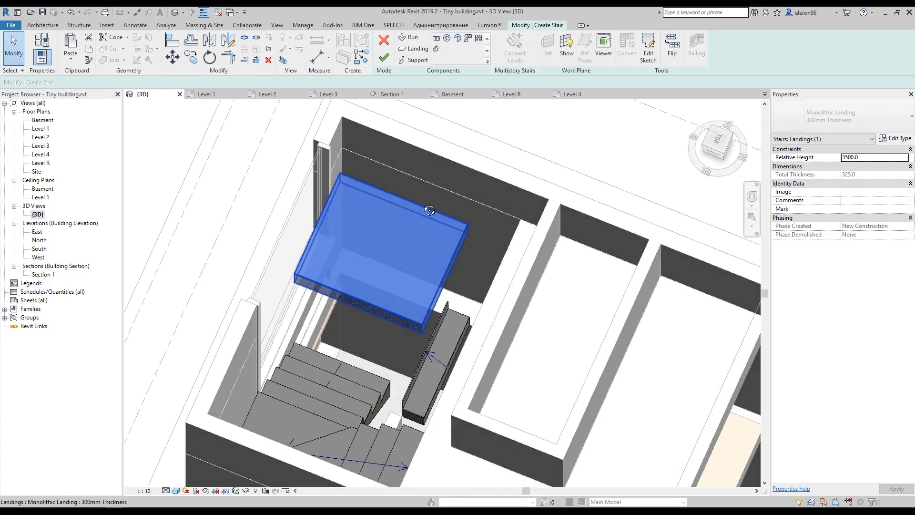
Step: Adjust the new landing's outline from a top view and finish the sketch
left_click(376, 273)
left_click(717, 140)
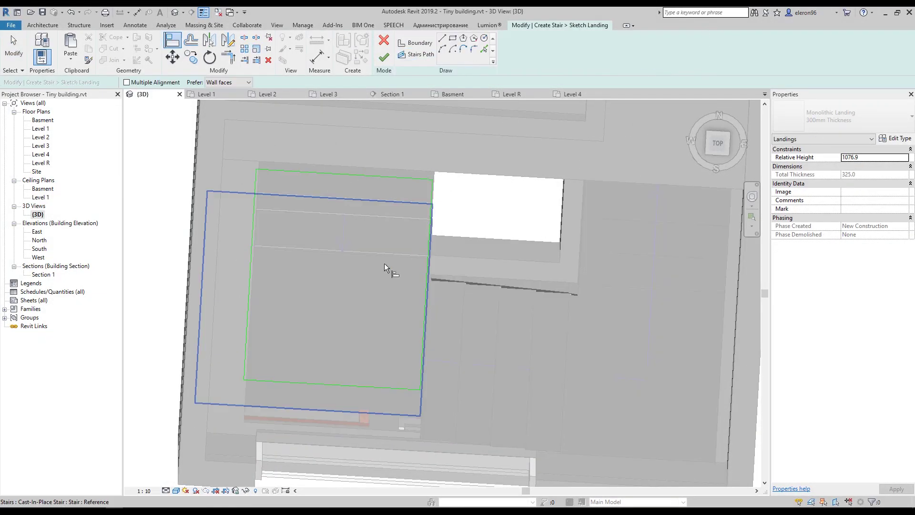
middle_click_drag(395, 219, 376, 49, "shift")
left_click(384, 57)
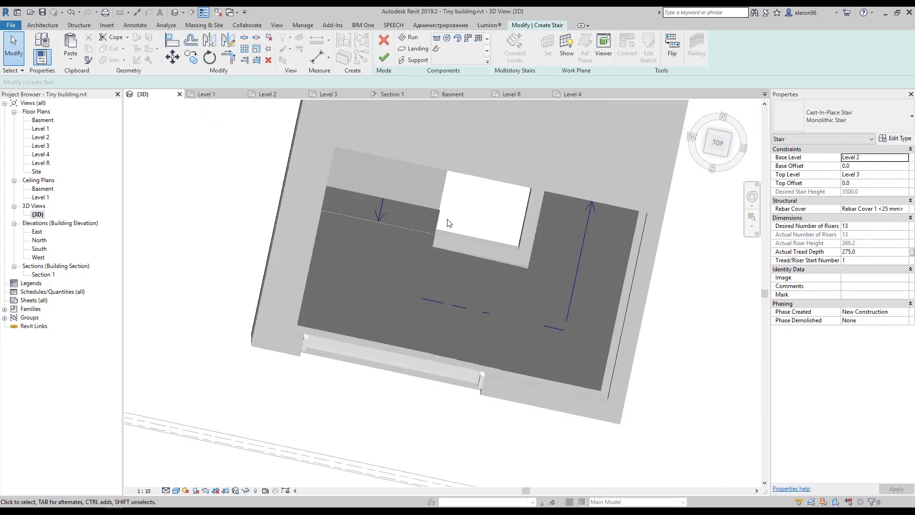
mouse_move(445, 220)
middle_mouse_down("shift")
mouse_move(504, 290)
mouse_move(489, 324)
mouse_move(253, 76)
middle_mouse_up("shift")
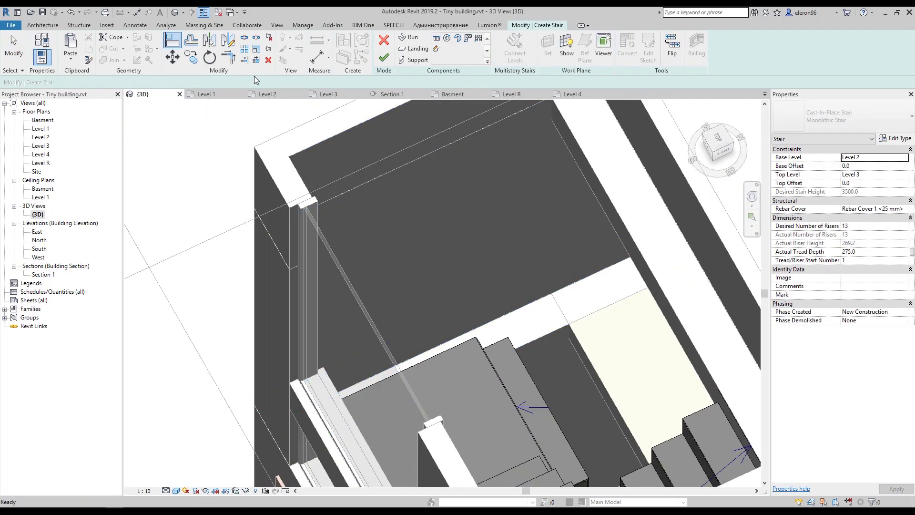
Step: Check the Level 2 plan, then return to the 3D view of the stair runs
left_click(268, 94)
left_click(150, 95)
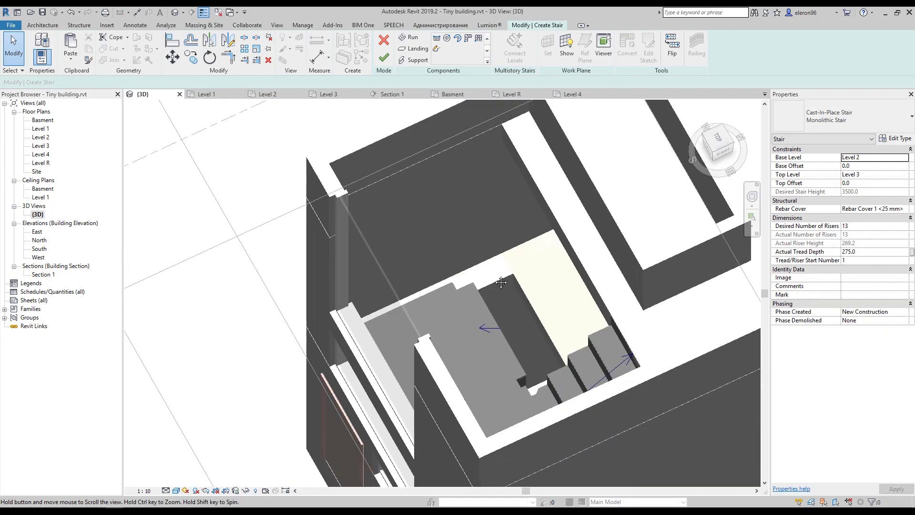
middle_click_drag(372, 248, 413, 279, "shift")
Step: In the run sketch, pick the upper wall edge as a boundary and trim the short boundary line to it
left_click(647, 54)
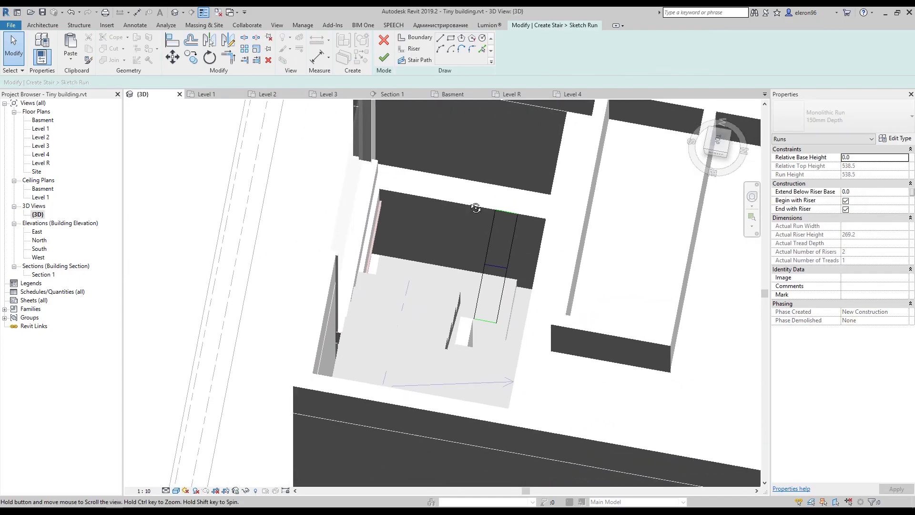
left_click(483, 49)
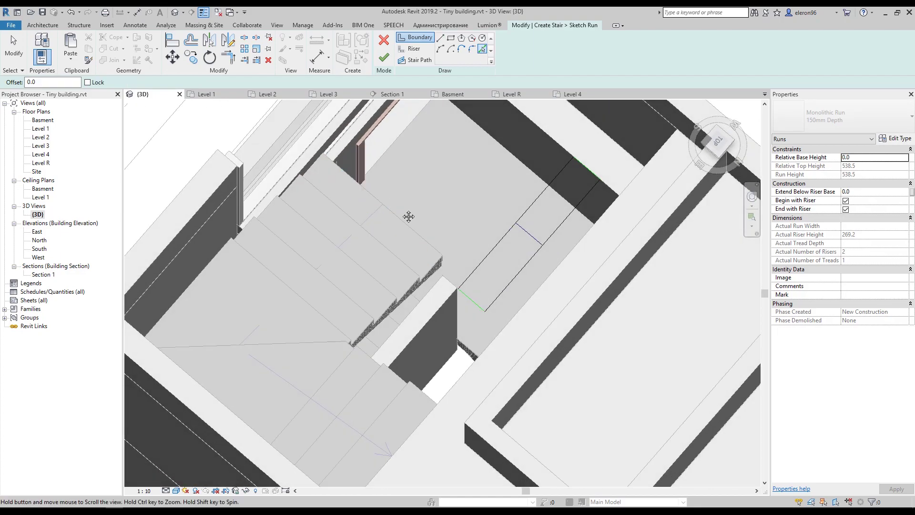
middle_click_drag(408, 210, 476, 245)
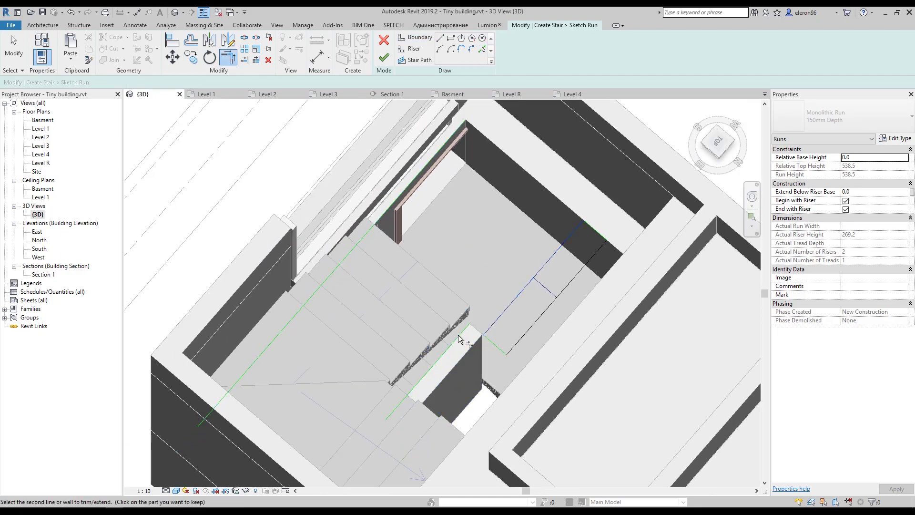
scroll(499, 244, "down", 5)
middle_click_drag(498, 244, 279, 280, "shift")
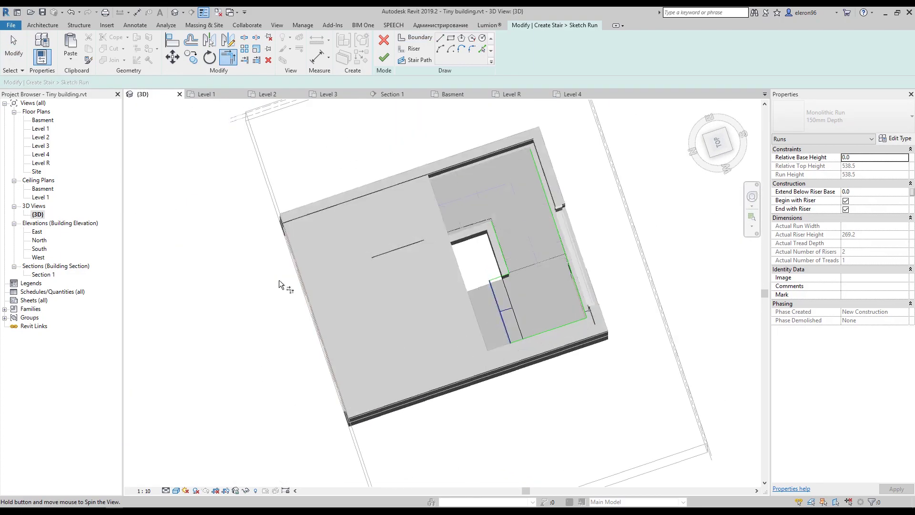
scroll(527, 241, "up", 5)
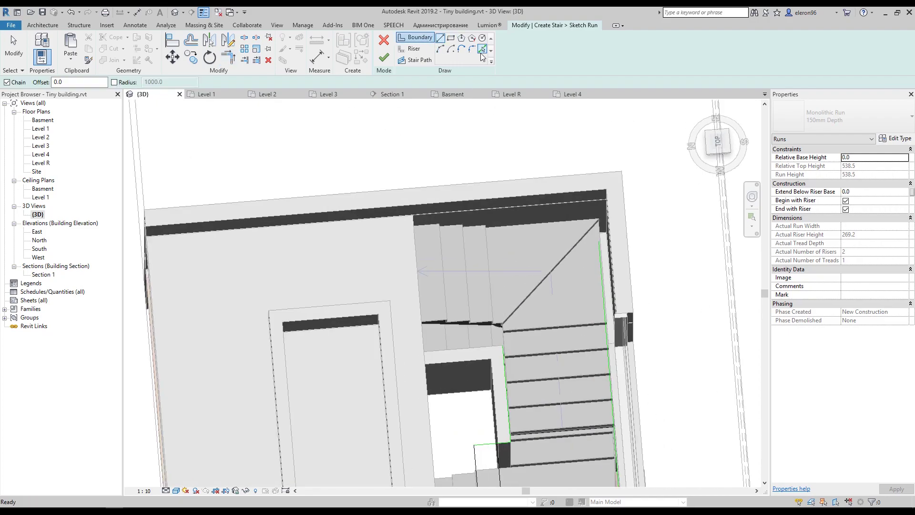
left_click(505, 218)
key("t")
key("r")
left_click(498, 347)
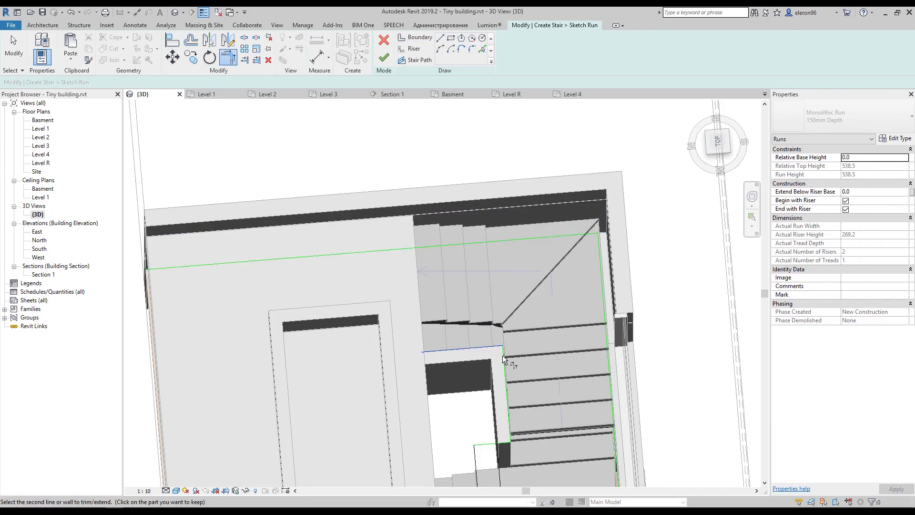
Step: Glance at the Level 1 plan, then draw a new sketch line from the endpoint to the corner
left_click(224, 94)
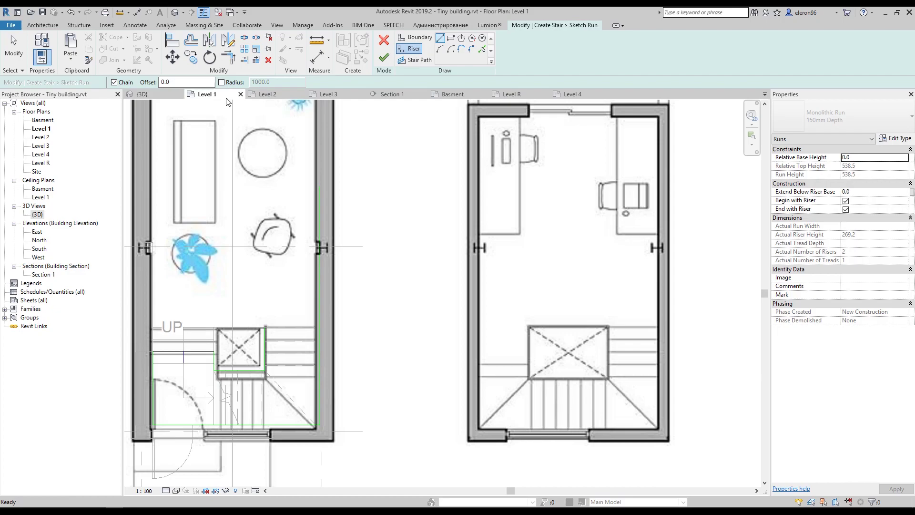
left_click(170, 96)
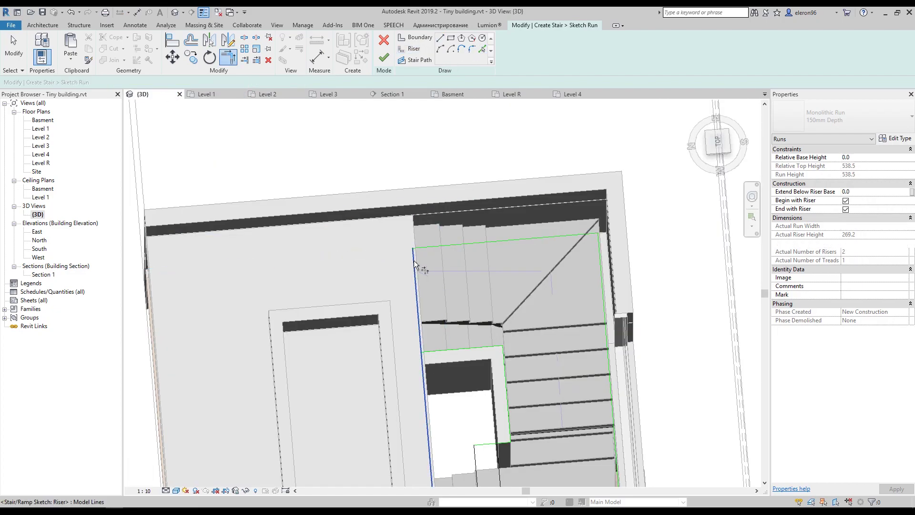
scroll(414, 260, "down", 3)
scroll(434, 321, "up", 5)
middle_click_drag(445, 244, 436, 346, "shift")
left_click(387, 285)
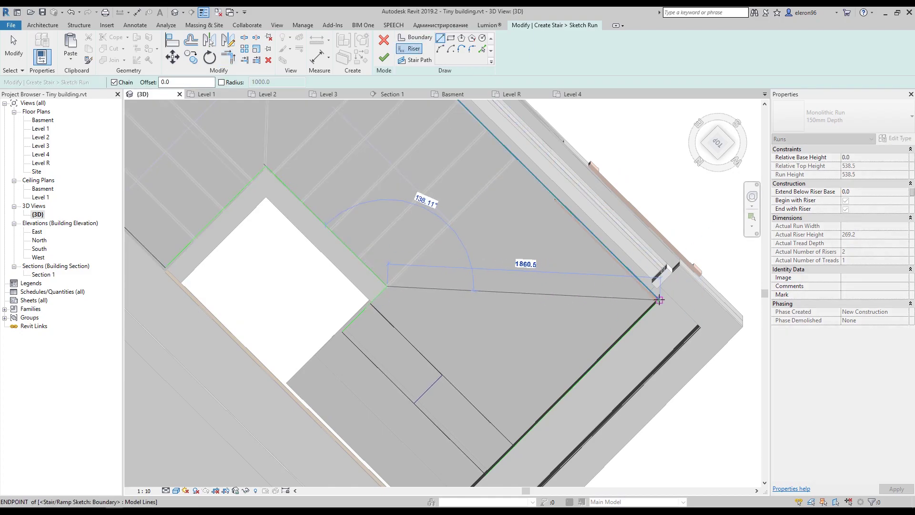
left_click(658, 300)
middle_click_drag(365, 145, 442, 264)
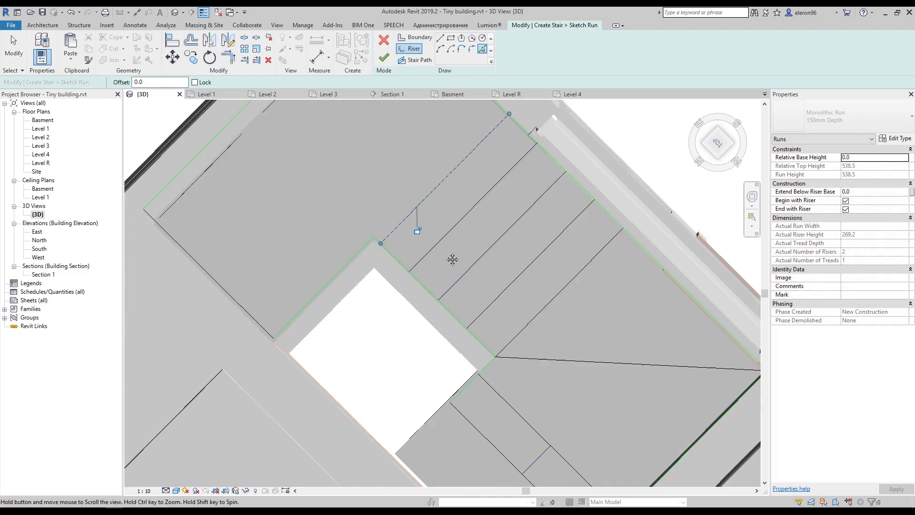
Step: Draw the stair path line across the run and finish the run sketch
key("Escape")
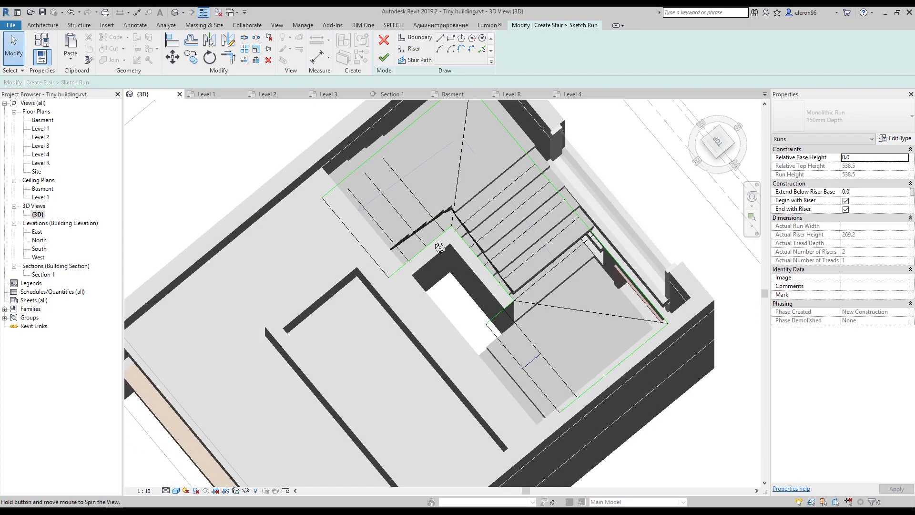
middle_click_drag(373, 314, 453, 217, "shift")
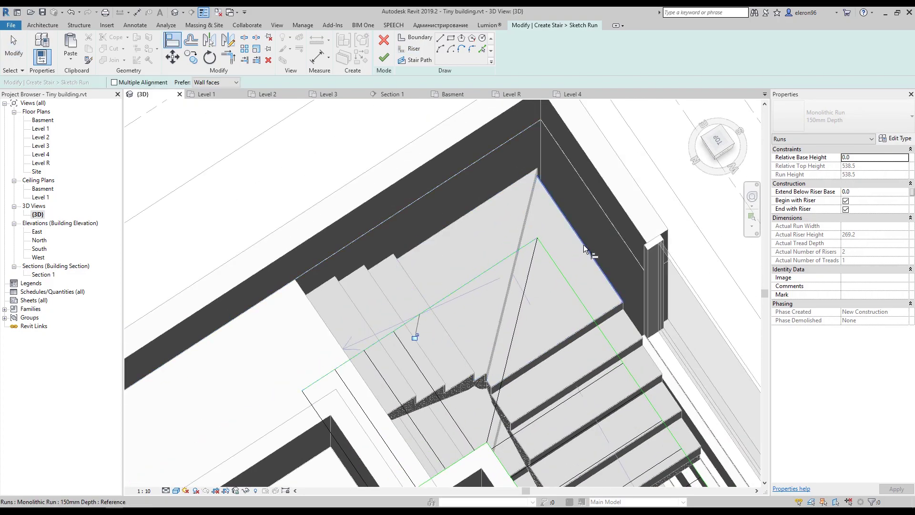
key("Escape")
middle_click_drag(543, 221, 537, 245, "shift")
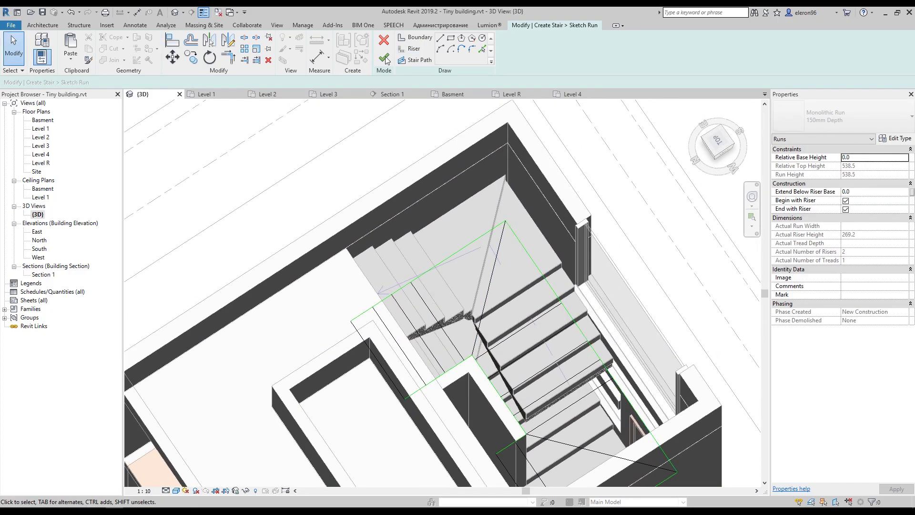
left_click(440, 38)
middle_click_drag(560, 482, 505, 391)
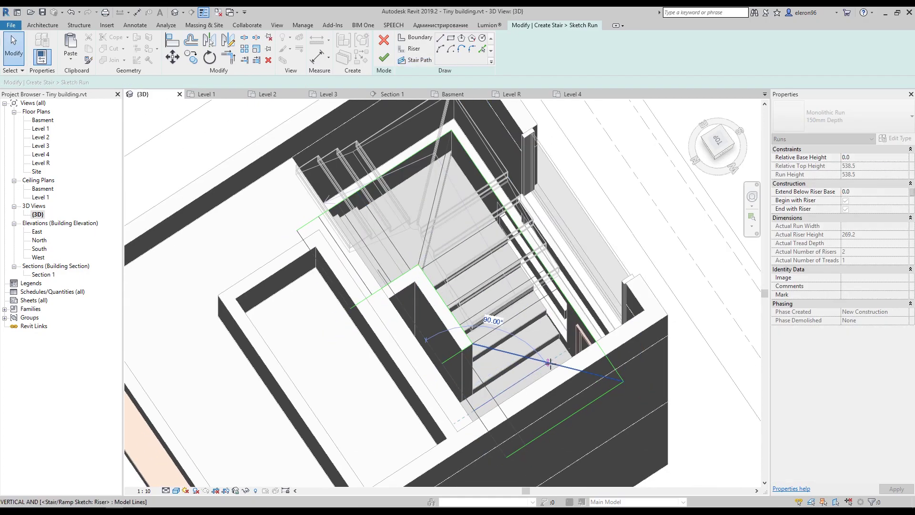
left_click(415, 59)
left_click(546, 363)
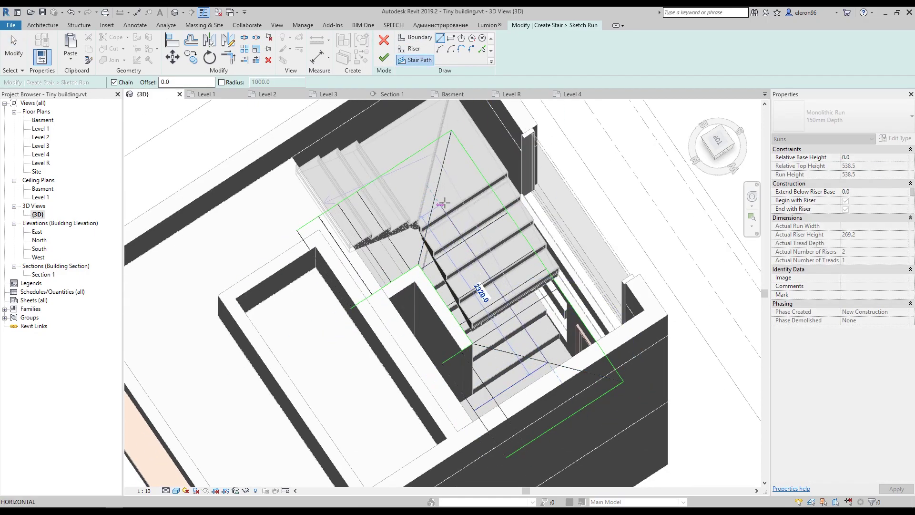
left_click(443, 203)
Step: Finish the run sketch and the Level 2–3 stair edit
left_click(384, 57)
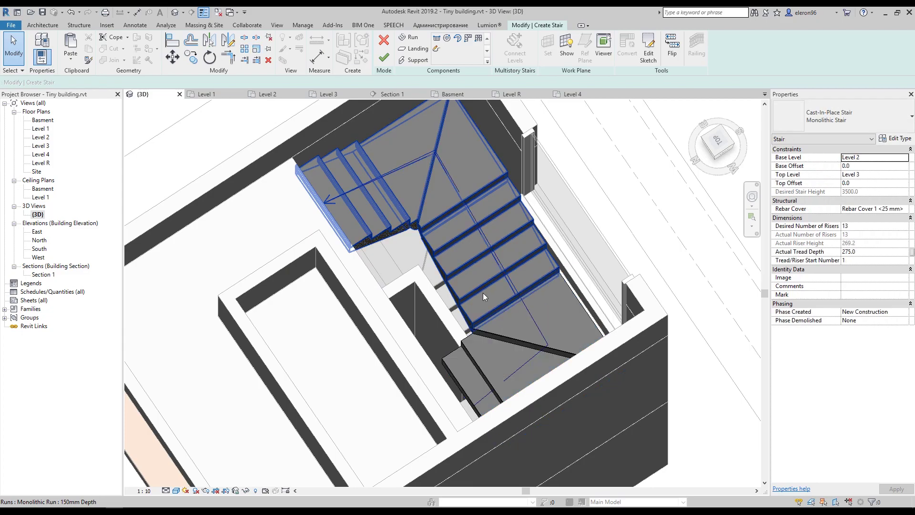
mouse_move(515, 298)
middle_mouse_down("shift")
mouse_move(496, 321)
mouse_move(459, 325)
middle_mouse_up("shift")
scroll(496, 321, "down", 3)
scroll(459, 325, "up", 3)
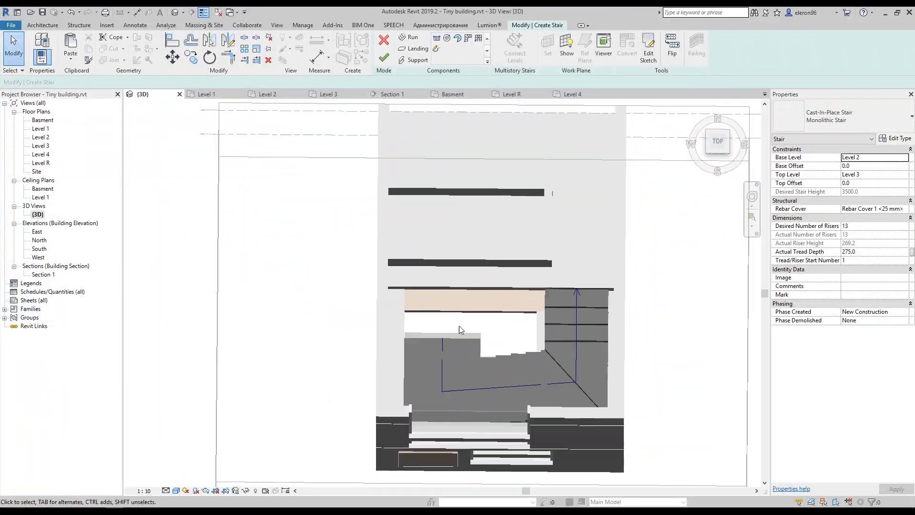
left_click(384, 57)
Step: Edit the Level 2 wood-joist floor outline at the stairwell, finish, and answer the wall-attach prompt
middle_click_drag(516, 360, 519, 286, "shift")
scroll(519, 286, "up", 3)
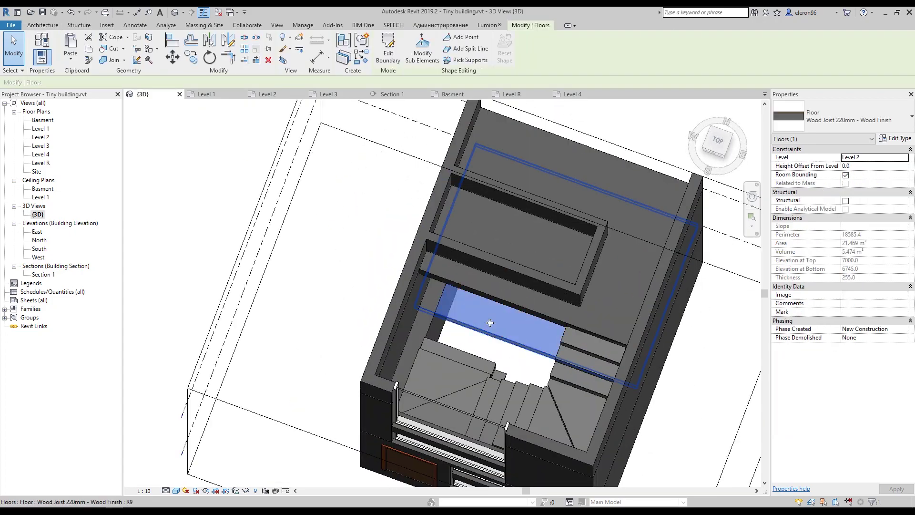
double_click(519, 269)
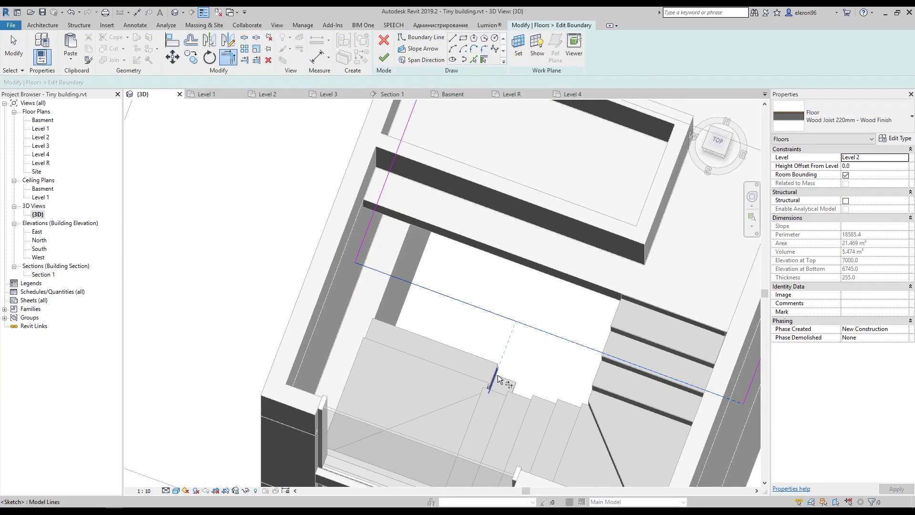
scroll(373, 238, "down", 3)
left_click(384, 58)
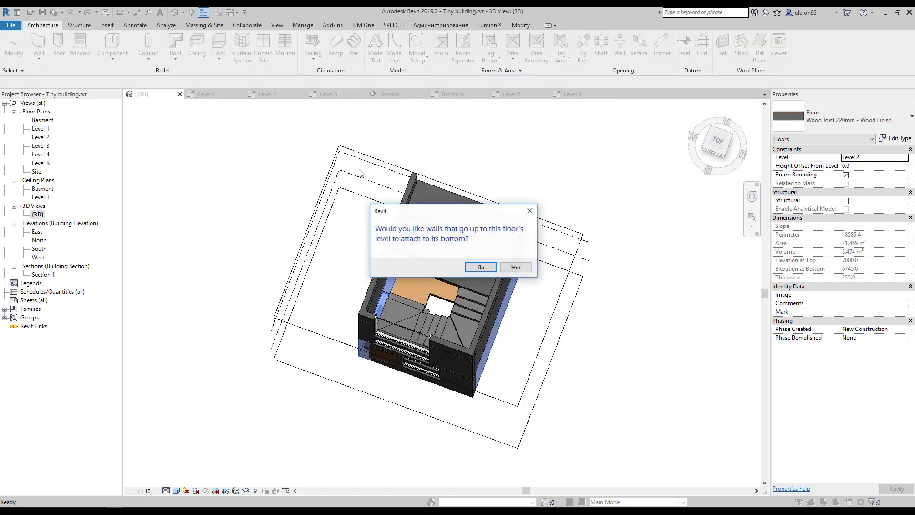
left_click(514, 265)
scroll(515, 266, "up", 3)
Step: Look over the Level 1 floor plan and return to the 3D view
mouse_move(515, 266)
middle_mouse_down("shift")
mouse_move(604, 313)
mouse_move(503, 317)
middle_mouse_up("shift")
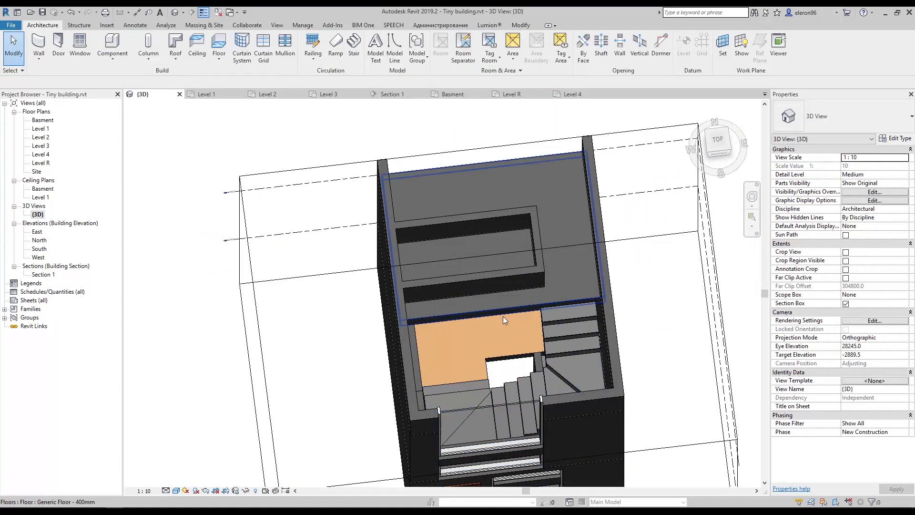
key("ctrl+Tab")
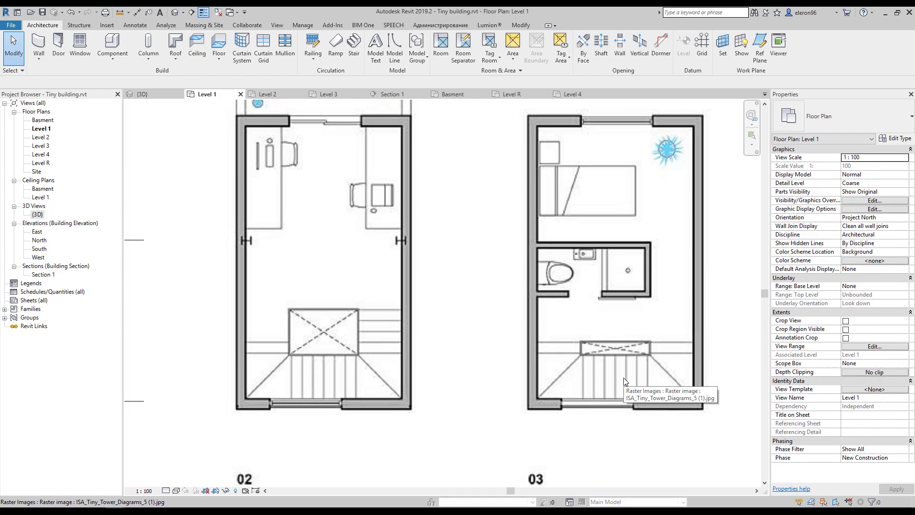
left_click(155, 92)
middle_click_drag(560, 241, 456, 339, "shift")
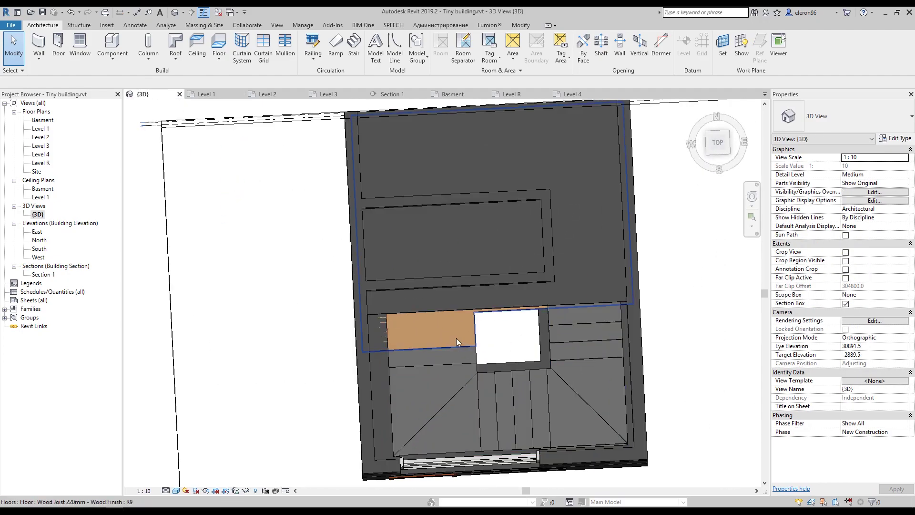
Step: Edit and finish the Level 3 floor outline, answer the wall-attach prompt, then select the stair
double_click(456, 341)
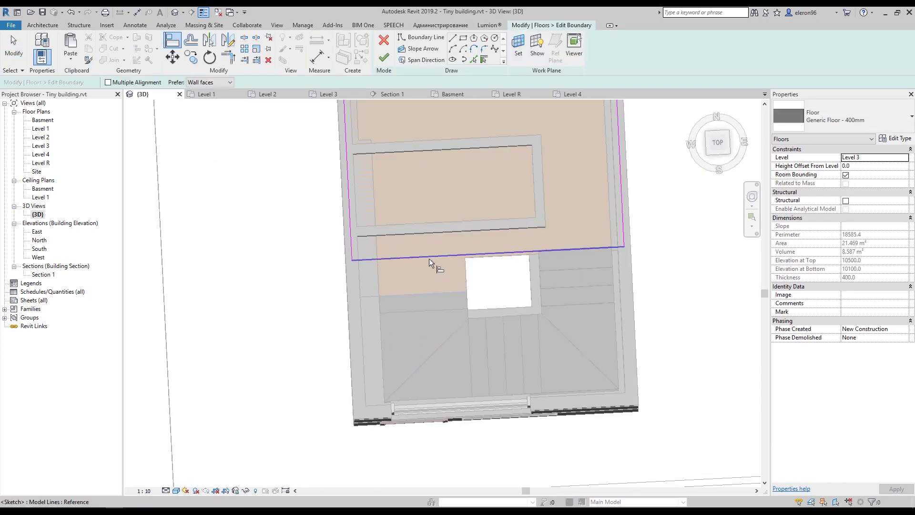
left_click(384, 57)
left_click(474, 266)
mouse_move(499, 299)
middle_mouse_down("shift")
mouse_move(570, 294)
mouse_move(472, 266)
mouse_move(429, 215)
middle_mouse_up("shift")
left_click(472, 267)
Step: Check the floor diagrams on the Level 2 plan and return to the 3D view
left_click(261, 95)
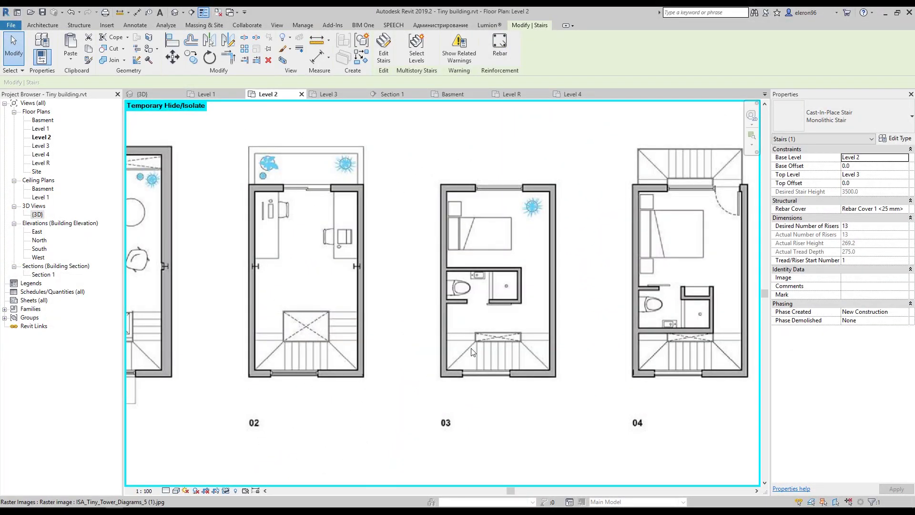
middle_click_drag(533, 336, 433, 333)
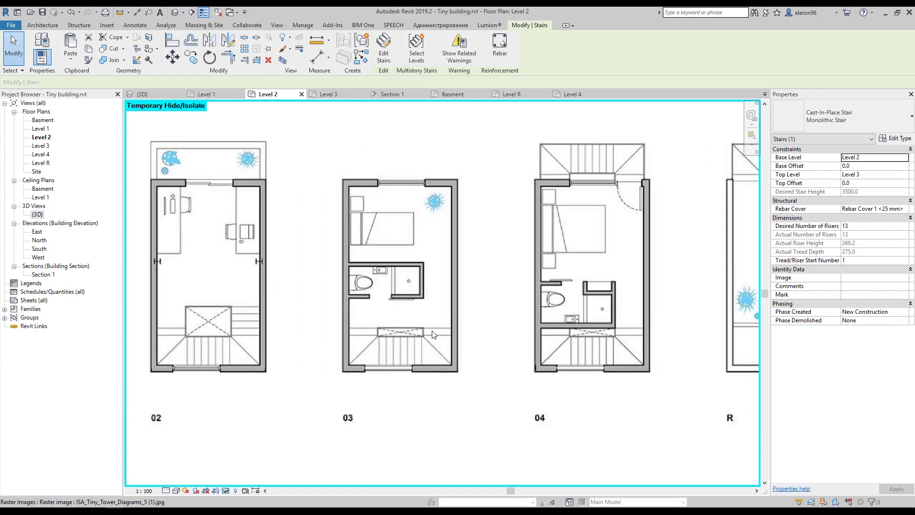
left_click(141, 94)
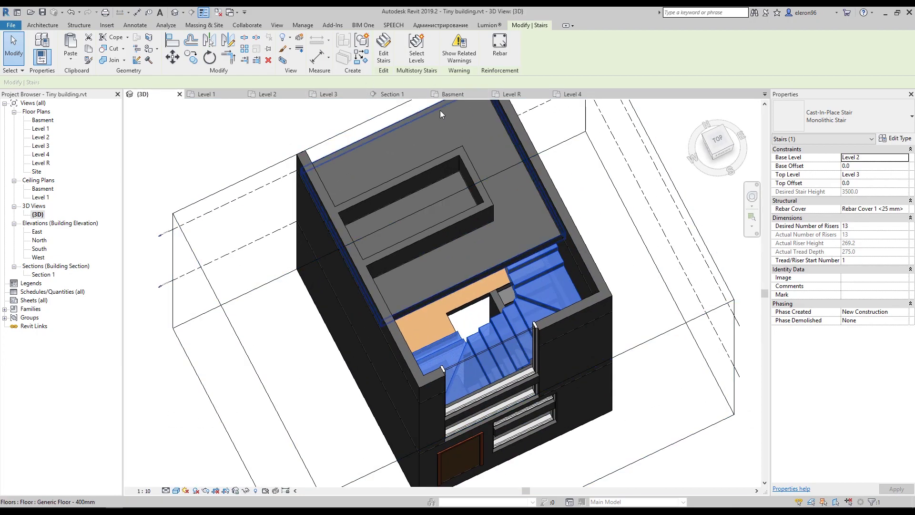
Step: Edit the stair, set the run to Begin with Riser, and open the run's sketch
left_click(384, 48)
middle_click_drag(477, 286, 545, 262, "shift")
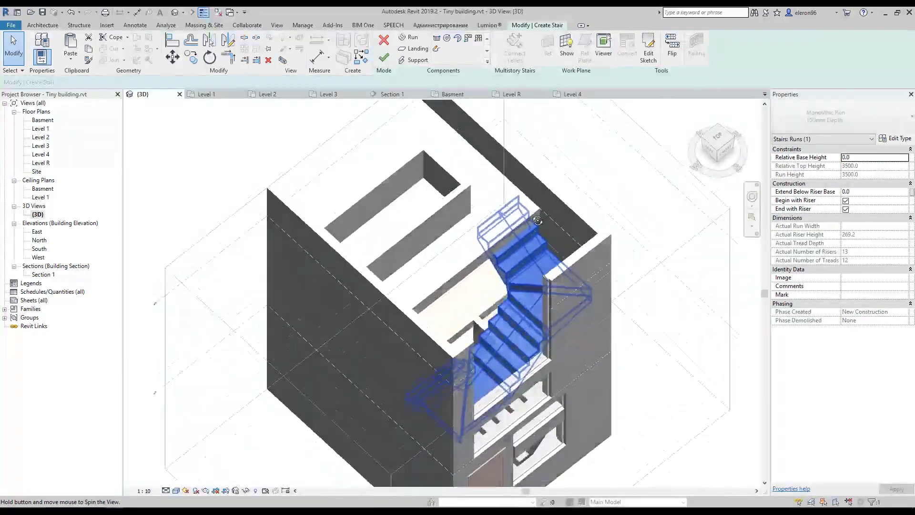
scroll(525, 286, "up", 3)
left_click(845, 200)
mouse_move(514, 305)
middle_mouse_down("shift")
mouse_move(439, 306)
mouse_move(429, 267)
middle_mouse_up("shift")
scroll(477, 286, "up", 2)
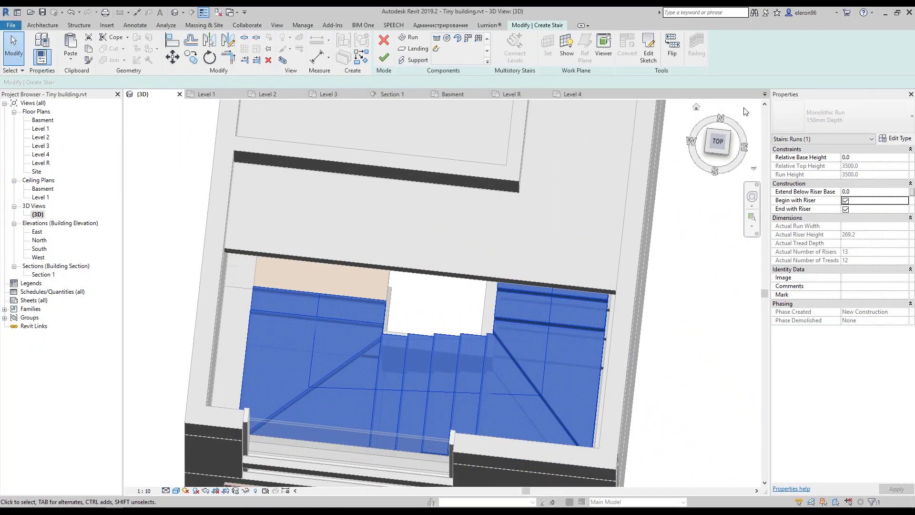
left_click(648, 53)
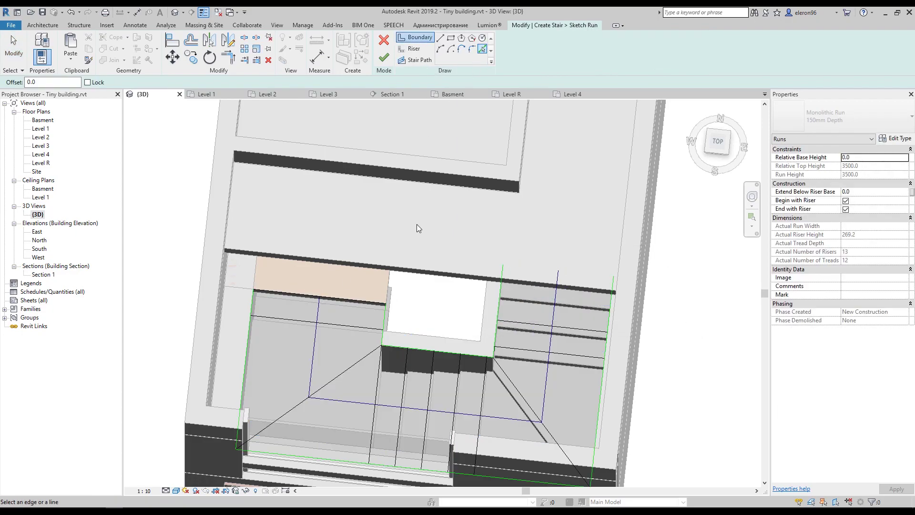
Step: Pick the floor edge as a run boundary and draw a riser line trimmed to the right boundary
left_click(380, 306)
key("Escape")
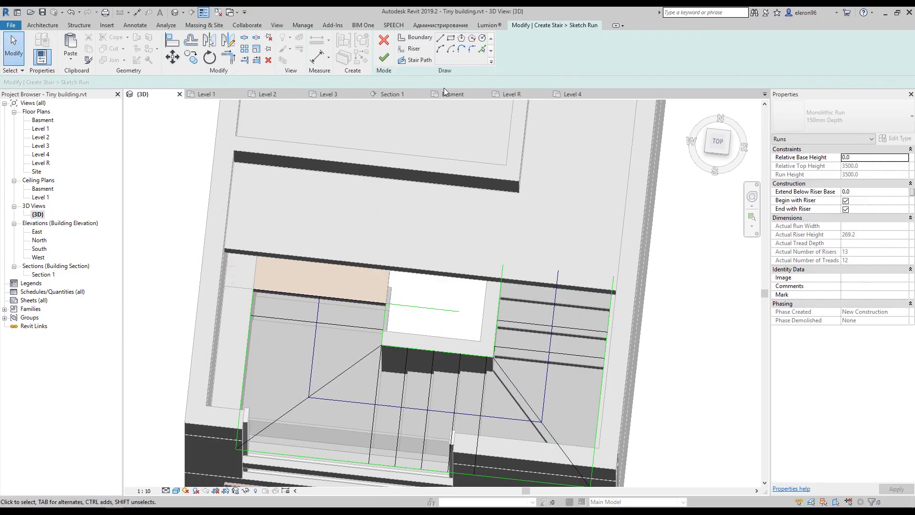
left_click(458, 310)
left_click(728, 340)
key("Escape")
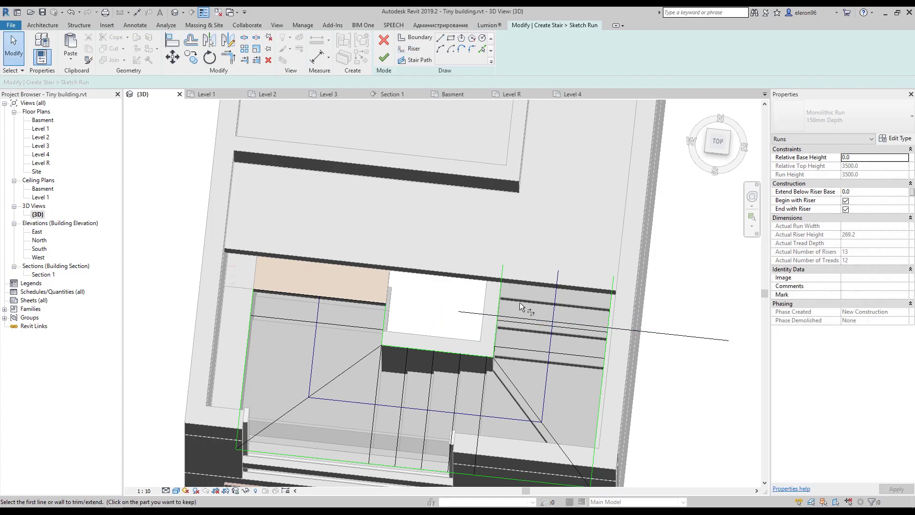
left_click(598, 328)
left_click(605, 343)
key("Escape")
key("Escape")
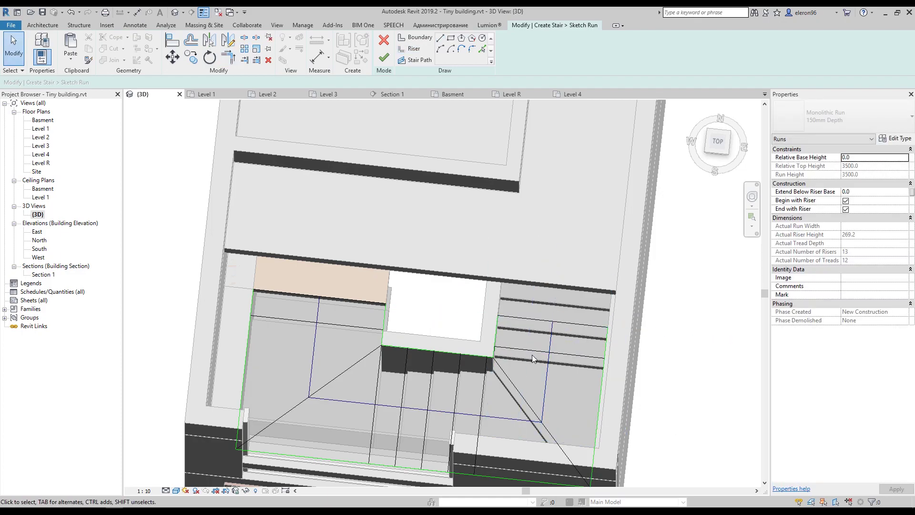
Step: Finish the run sketch, giving 11 risers reaching 2961.5, and inspect the stair
middle_click_drag(363, 320, 355, 367, "shift")
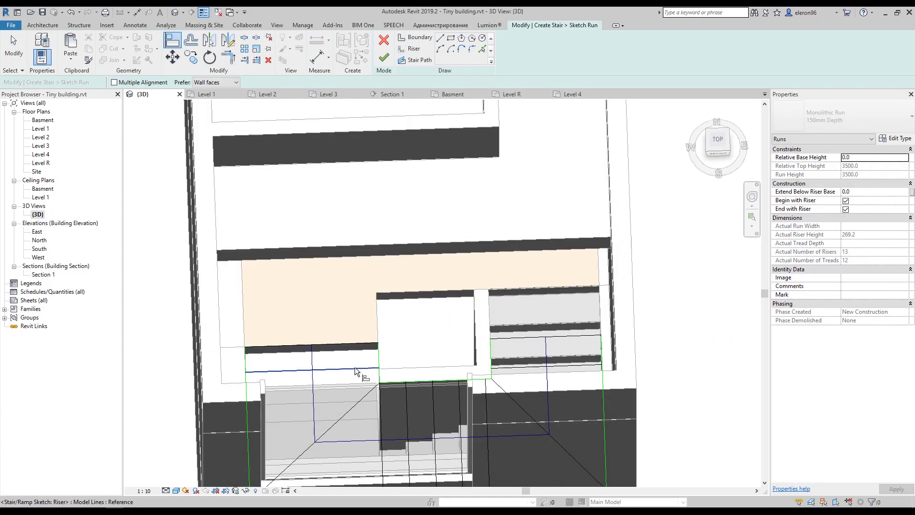
middle_click_drag(615, 324, 596, 334, "shift")
left_click(384, 57)
middle_click_drag(575, 382, 674, 259, "shift")
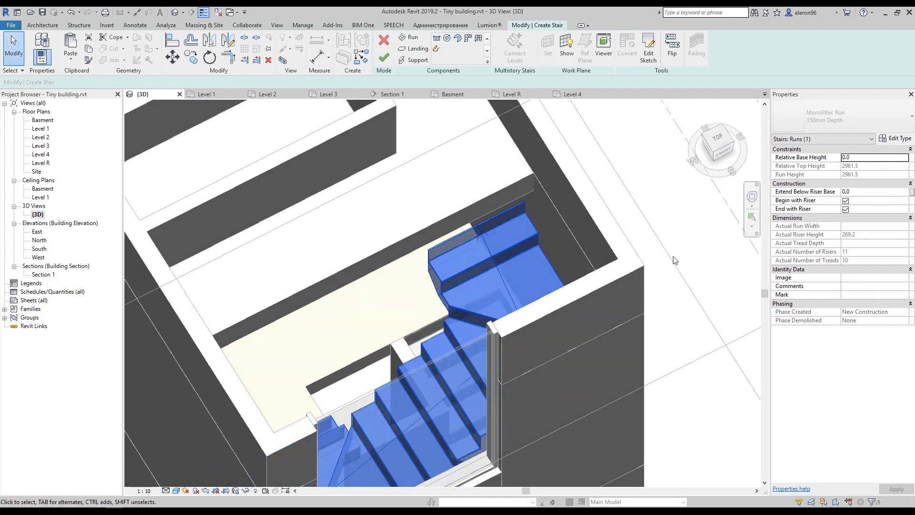
scroll(651, 207, "down", 2)
Step: Select the stair run, open its sketch, and dismiss the invalid stair path error
left_click(710, 214)
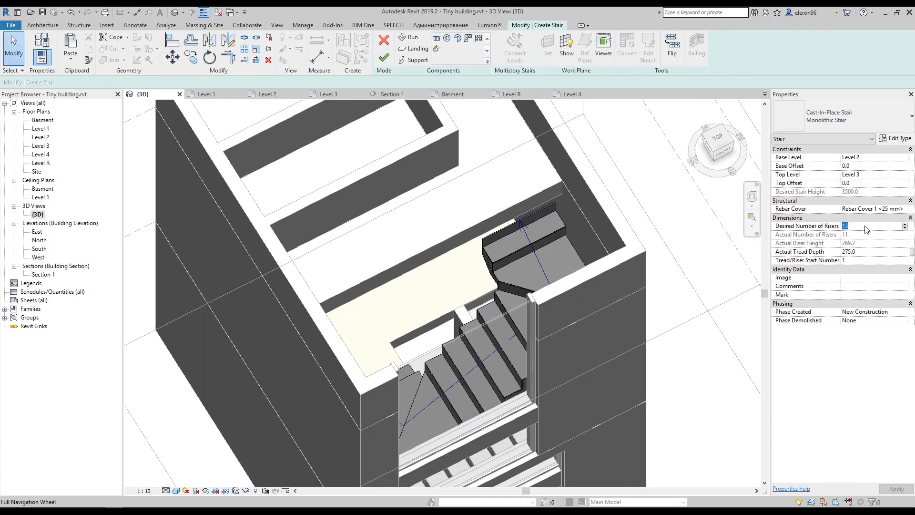
middle_click_drag(721, 217, 700, 228, "shift")
left_click(553, 258)
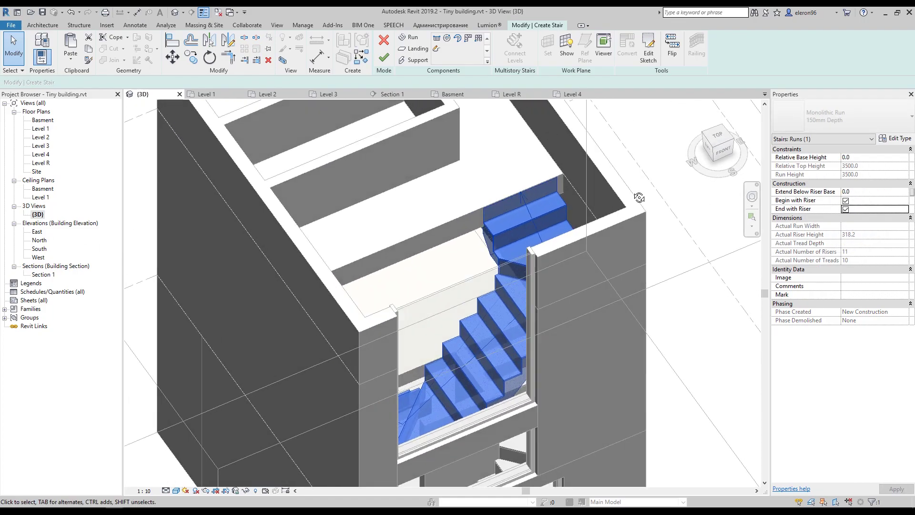
middle_click_drag(642, 232, 572, 267, "shift")
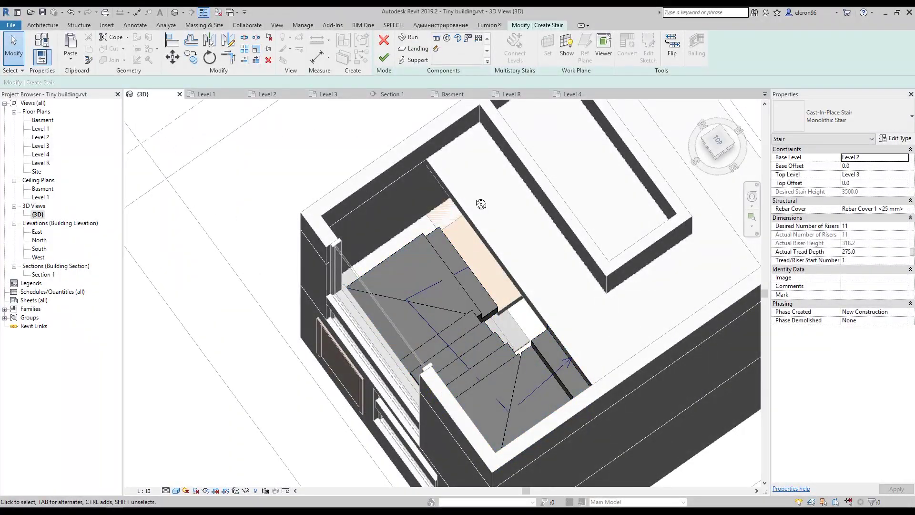
middle_click_drag(480, 204, 425, 247, "shift")
double_click(425, 247)
key("a")
key("l")
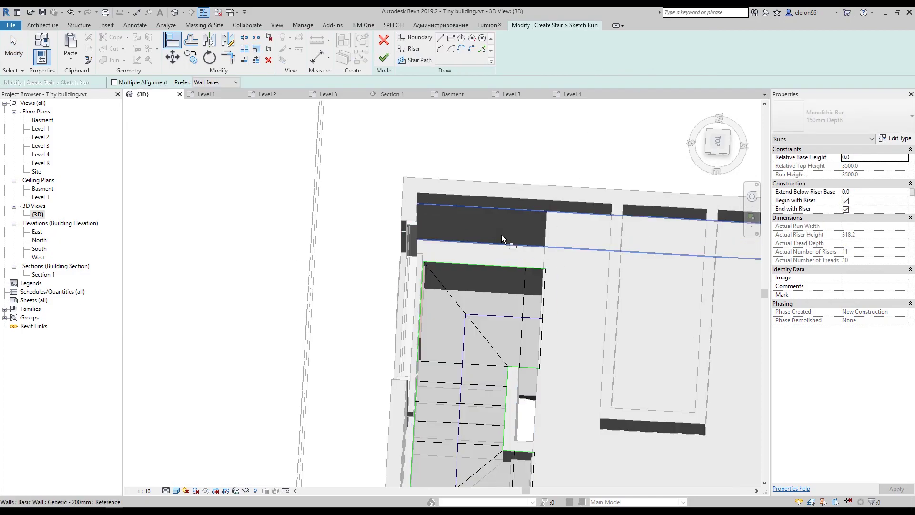
mouse_move(502, 234)
middle_mouse_down("shift")
mouse_move(339, 293)
mouse_move(419, 264)
middle_mouse_up("shift")
scroll(339, 293, "down", 3)
scroll(418, 264, "up", 5)
left_click(863, 494)
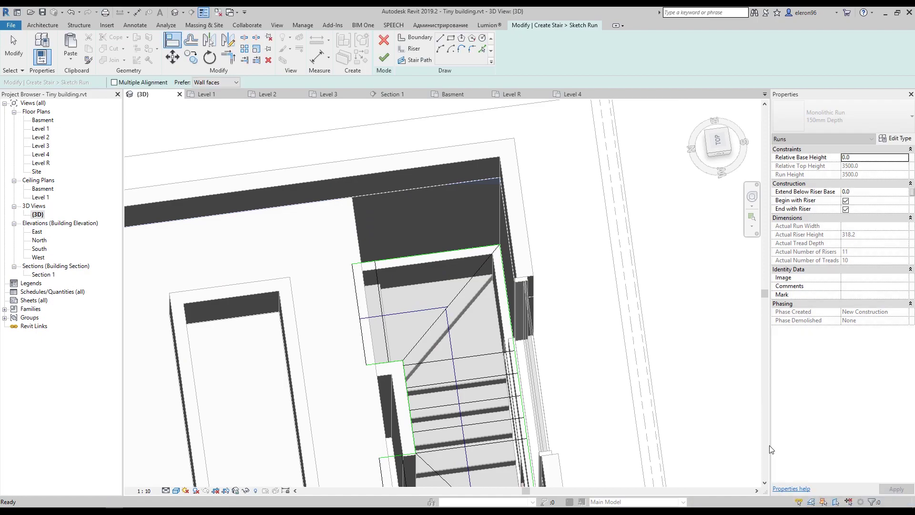
Step: Draw a new stair path segment, then finish the run sketch and the stair edit
mouse_move(486, 348)
middle_mouse_down("shift")
mouse_move(278, 334)
mouse_move(475, 285)
mouse_move(517, 307)
mouse_move(466, 262)
middle_mouse_up("shift")
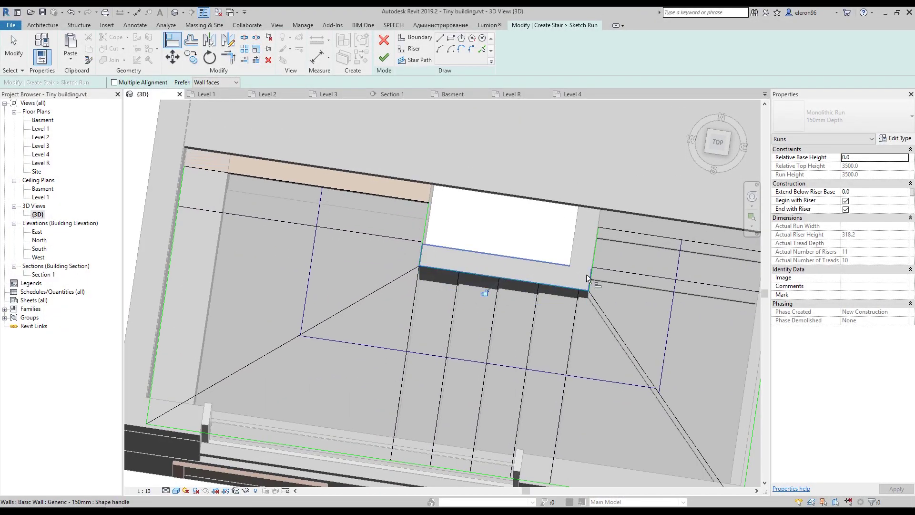
middle_click_drag(594, 275, 563, 260, "shift")
key("Escape")
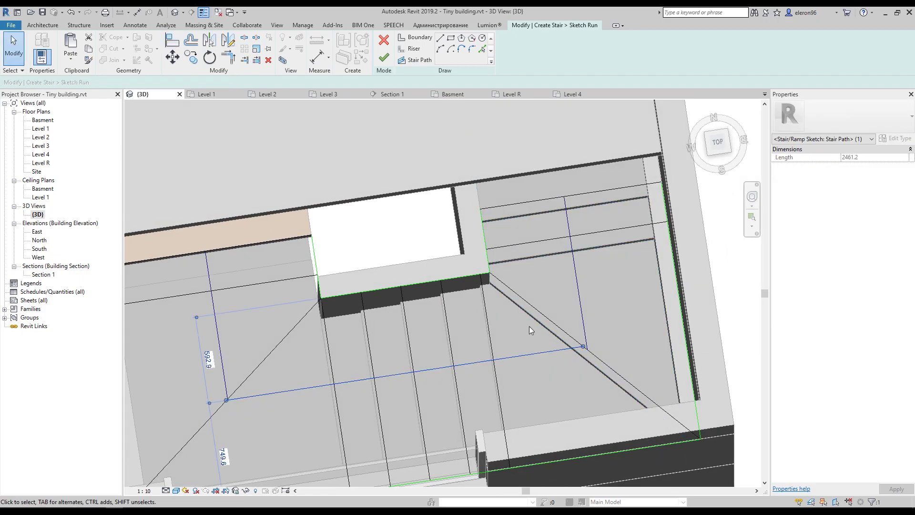
left_click(215, 413)
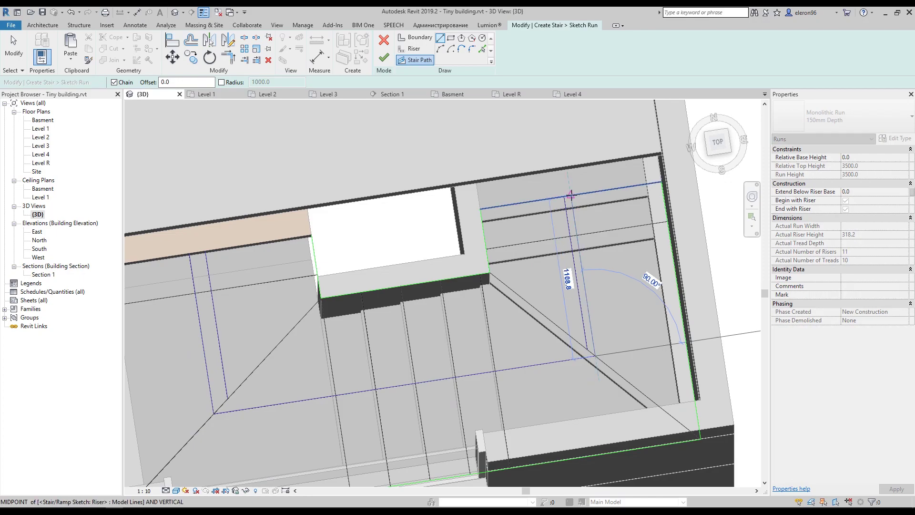
key("Escape")
key("Escape")
left_click(378, 62)
mouse_move(429, 286)
middle_mouse_down("shift")
mouse_move(580, 326)
mouse_move(548, 306)
middle_mouse_up("shift")
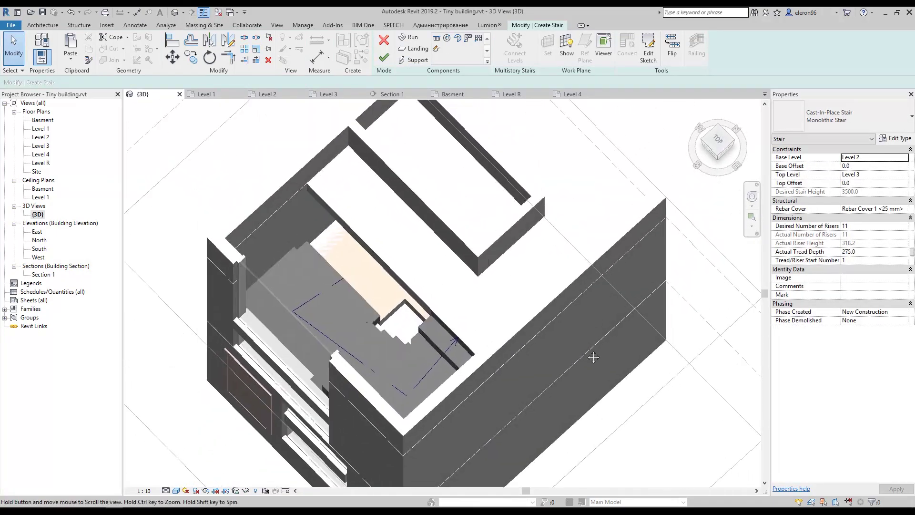
left_click(384, 57)
Step: Paste the stair Aligned to Selected Levels onto the chosen target level
left_click(77, 61)
left_click(96, 98)
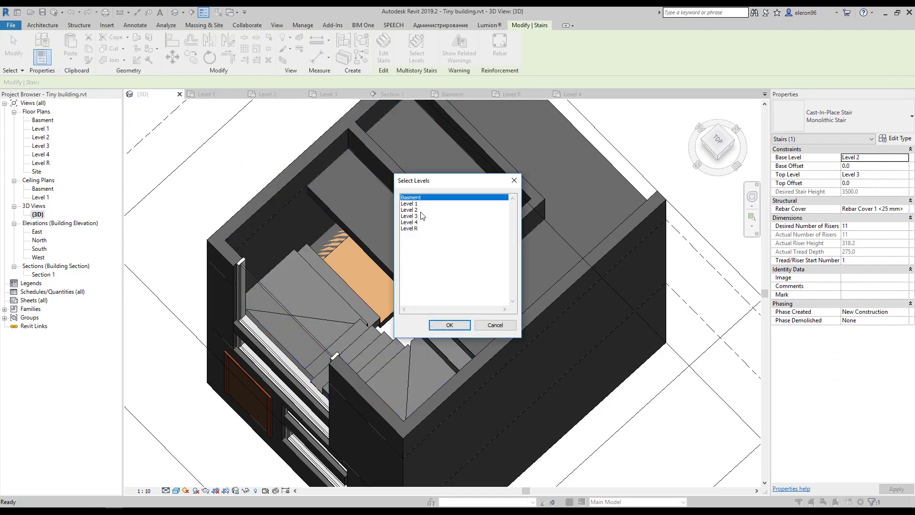
left_click(445, 321)
key("Escape")
Step: Select the section box, orbit to a front view, and begin editing the Level 4 floor boundary
scroll(275, 205, "down", 3)
left_click(267, 236)
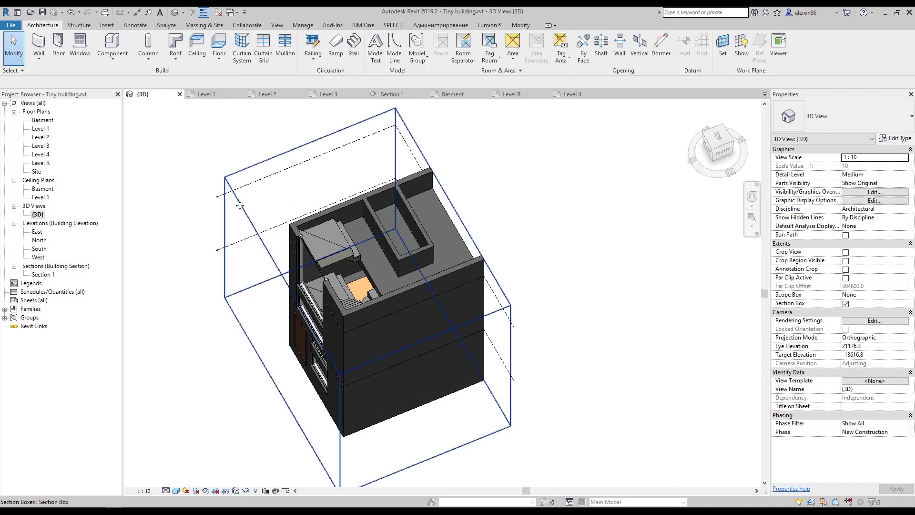
mouse_move(267, 236)
middle_mouse_down("shift")
mouse_move(413, 98)
mouse_move(388, 239)
middle_mouse_up("shift")
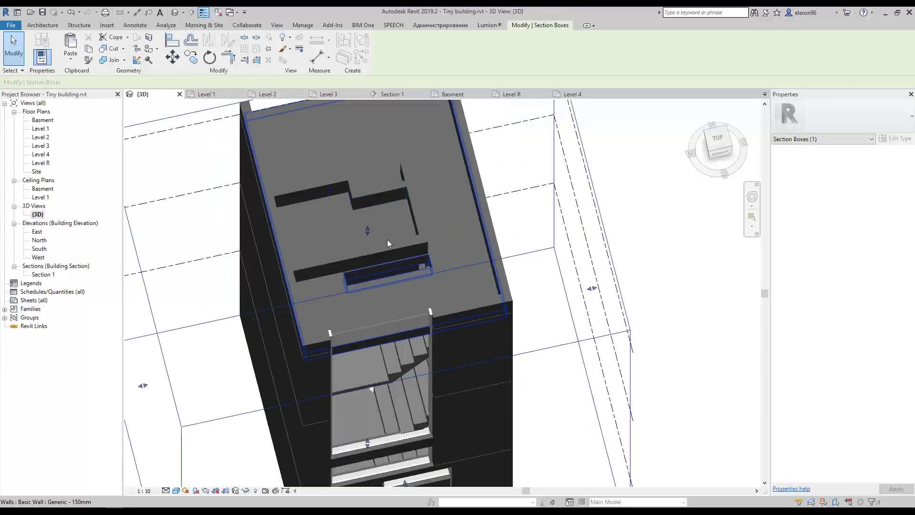
left_click(382, 385)
left_click(387, 51)
Step: Reshape the Level 4 floor boundary with Pick Lines and Trim around the stair opening, finish, and dismiss the wall-attach prompt
mouse_move(416, 278)
middle_mouse_down("shift")
mouse_move(392, 279)
mouse_move(374, 306)
mouse_move(352, 316)
mouse_move(432, 343)
mouse_move(429, 229)
mouse_move(436, 337)
mouse_move(431, 315)
mouse_move(396, 316)
middle_mouse_up("shift")
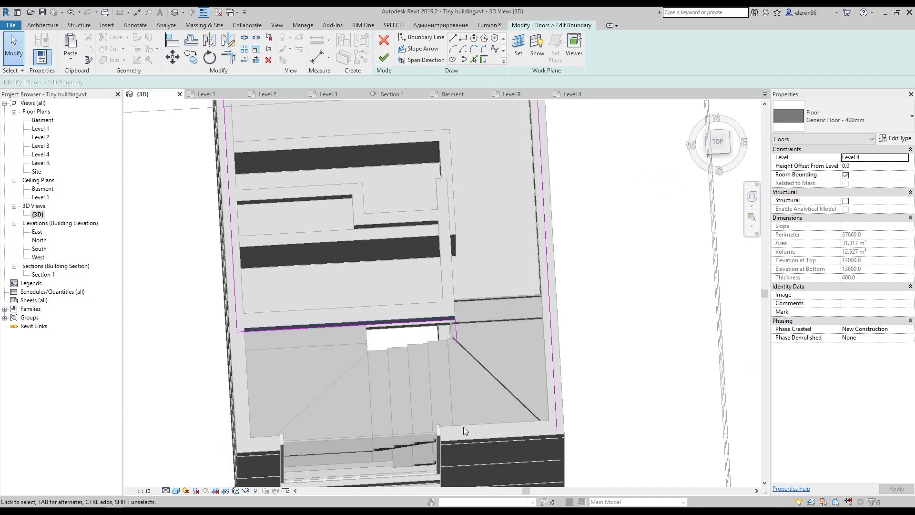
middle_click_drag(520, 260, 416, 248)
key("p")
key("l")
key("t")
key("r")
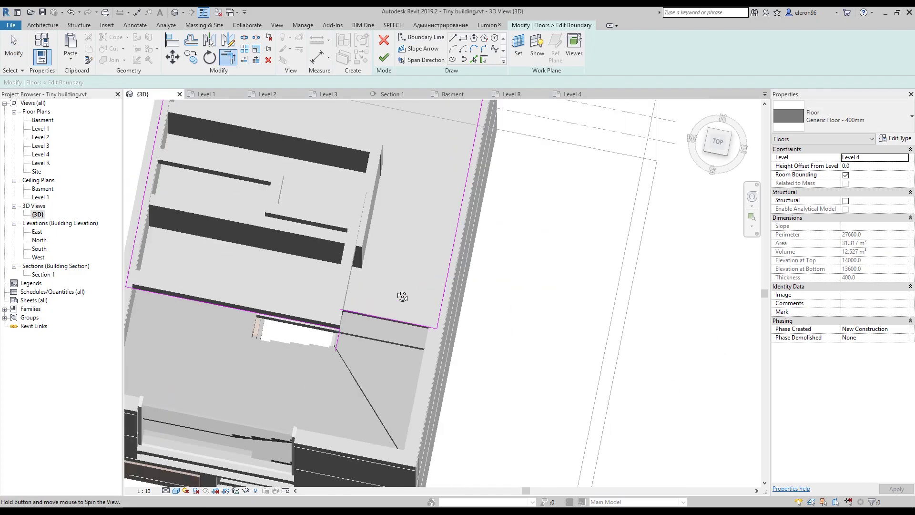
middle_click_drag(453, 272, 297, 361, "shift")
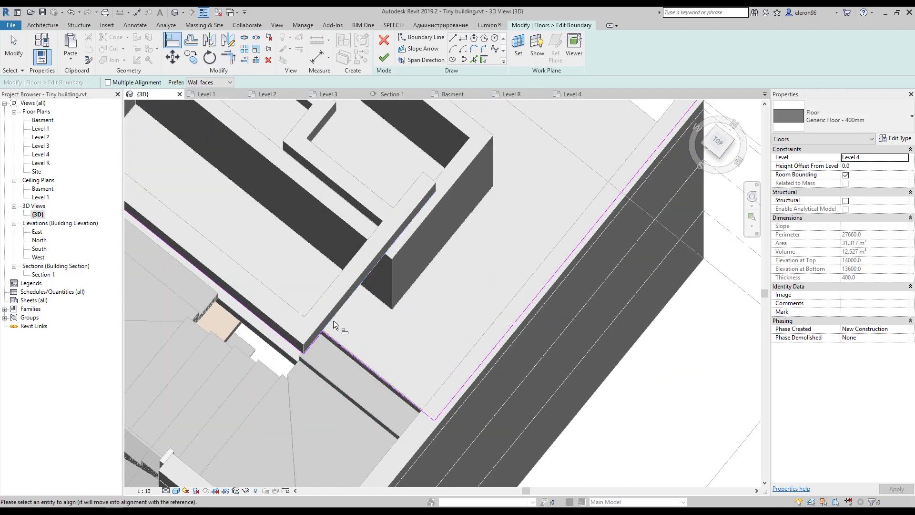
key("Escape")
left_click(384, 57)
left_click(515, 268)
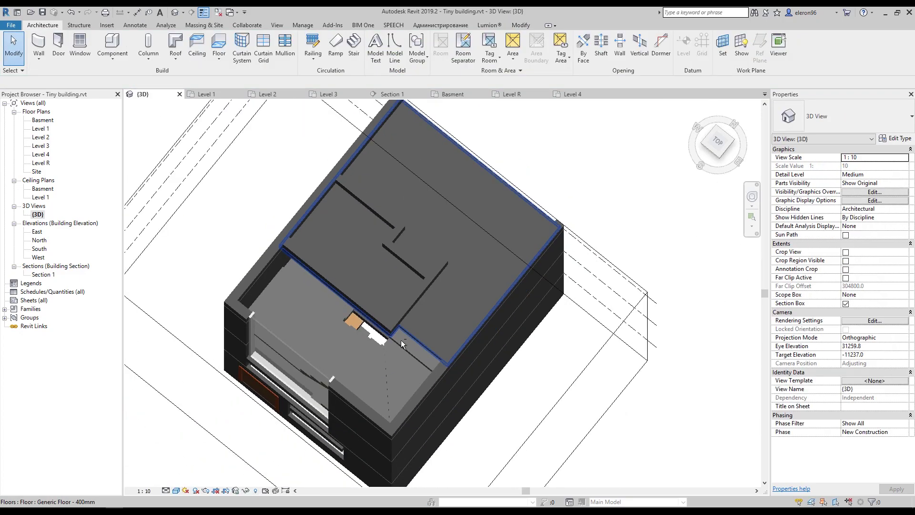
mouse_move(401, 339)
middle_mouse_down("shift")
mouse_move(536, 302)
mouse_move(531, 383)
mouse_move(459, 331)
mouse_move(388, 303)
mouse_move(536, 304)
middle_mouse_up("shift")
Step: Review the floor diagrams on the Level 1 plan, then return to the 3D view
key("ctrl+Tab")
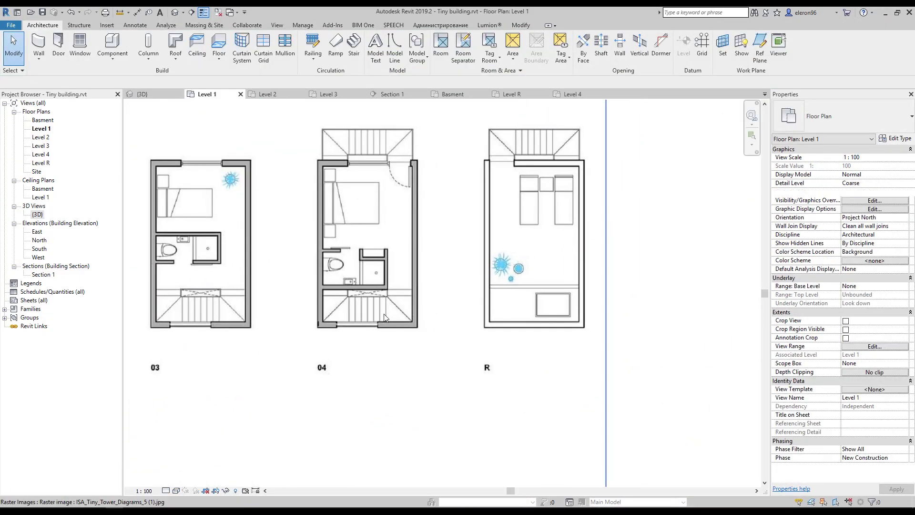
middle_click_drag(404, 155, 497, 193)
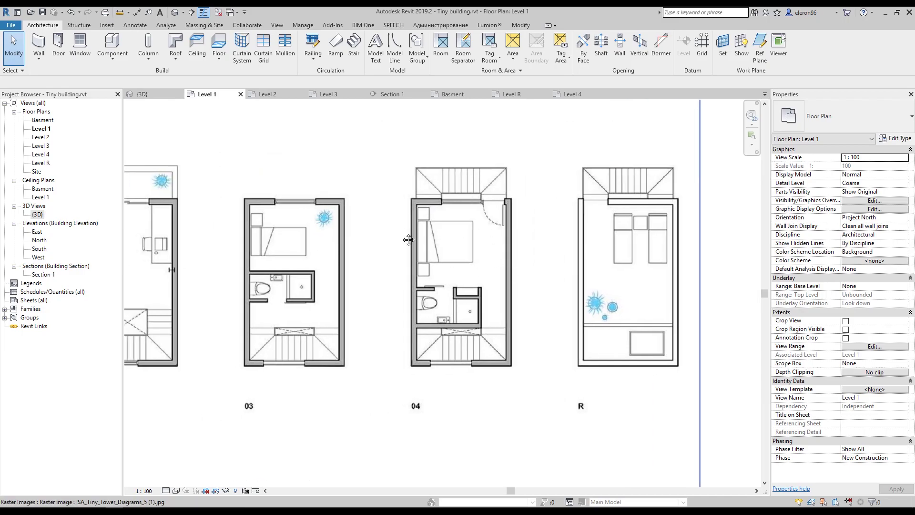
middle_click_drag(409, 240, 466, 240)
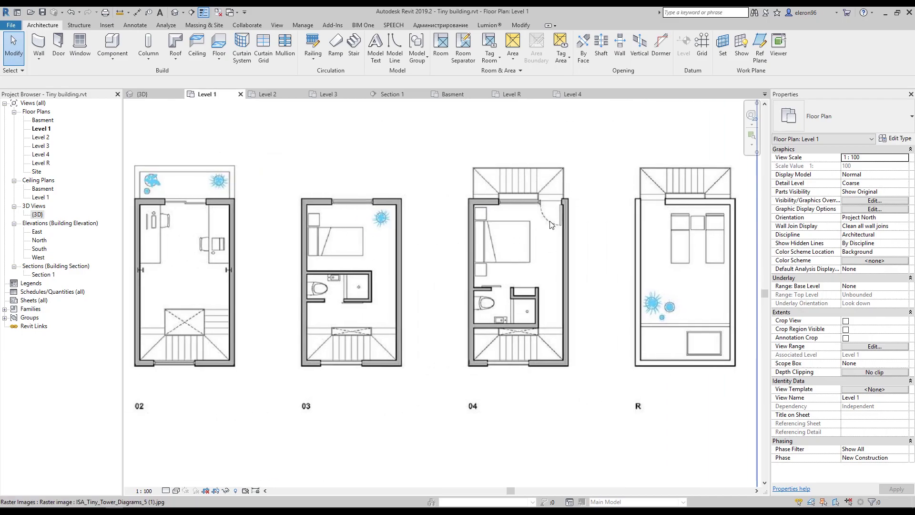
key("ctrl+Tab")
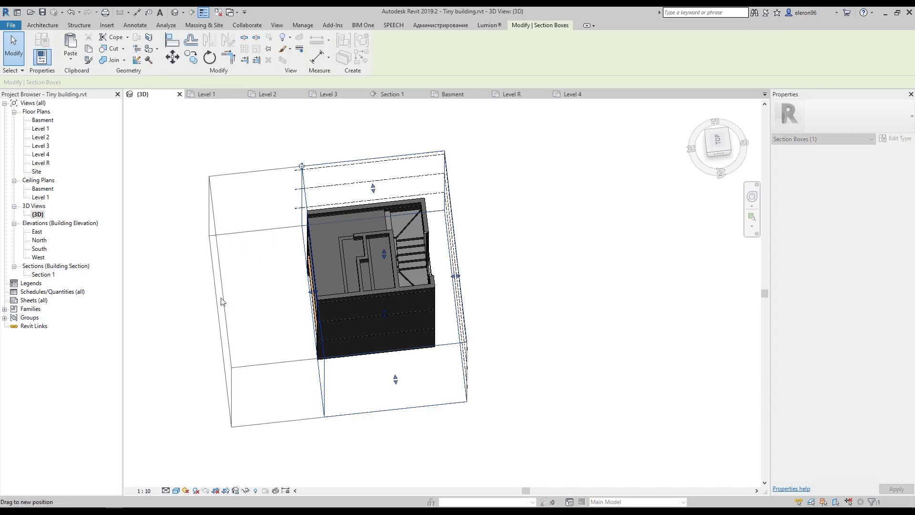
middle_click_drag(334, 286, 395, 285, "shift")
Step: Open the Level 4 floor plan and select the stair in plan 04
left_click(395, 281)
left_click(329, 93)
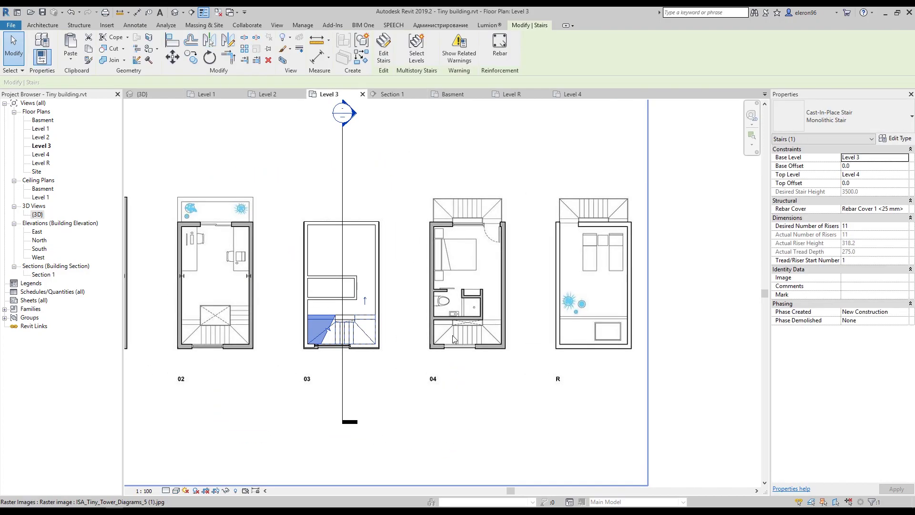
key("Escape")
double_click(41, 154)
scroll(410, 296, "up", 2)
left_click(409, 367)
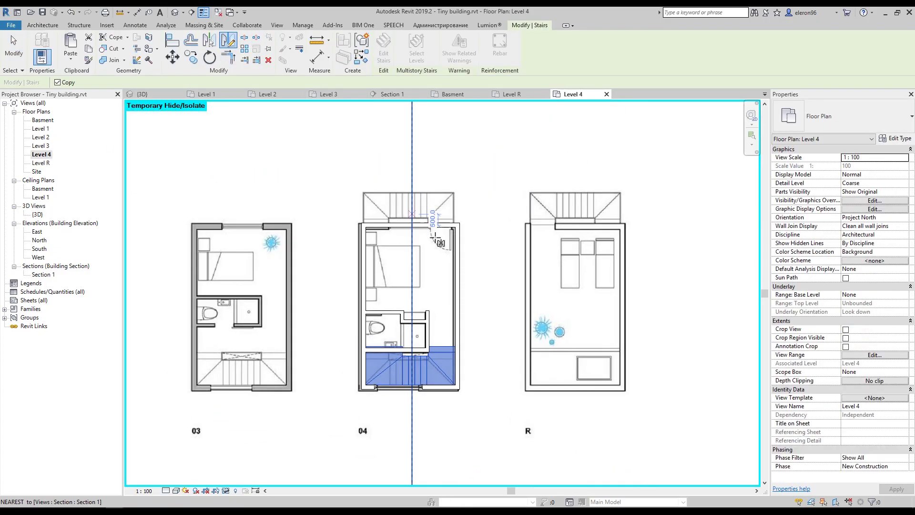
Step: Mirror the stair to the top of plan 04, align it to the wall, and reopen it for editing
left_click(489, 307)
scroll(481, 314, "up", 3)
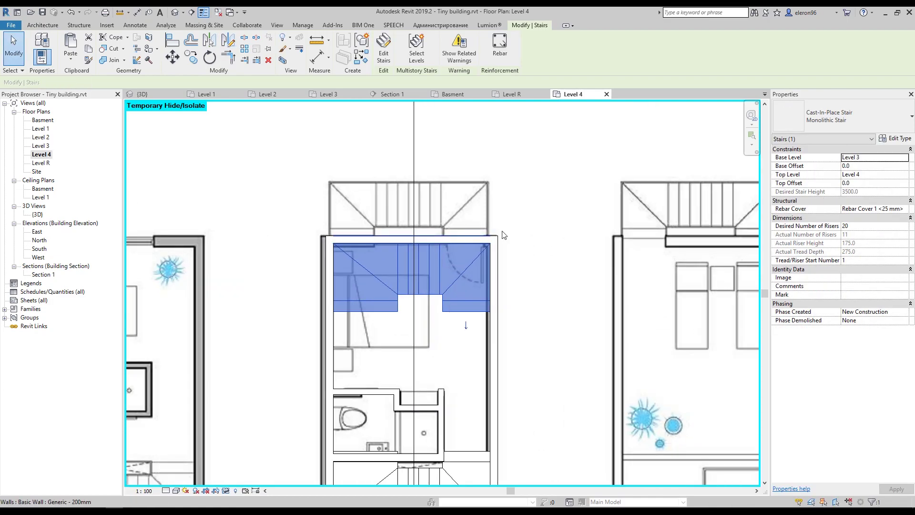
key("Escape")
left_click(478, 314)
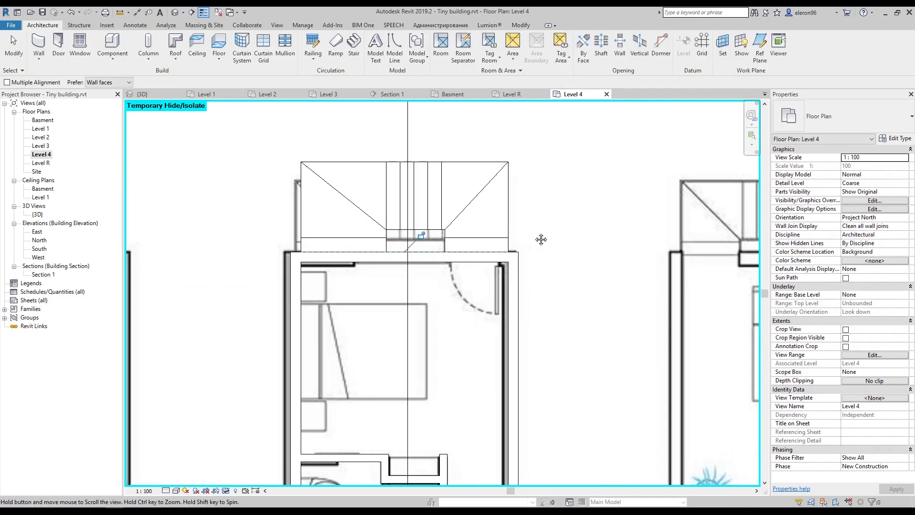
left_click(429, 215)
left_click(379, 48)
scroll(477, 238, "up", 2)
left_click(476, 238)
Step: Reopen the run sketch and move its boundary lines onto the wall line
left_click(649, 50)
scroll(344, 267, "up", 1)
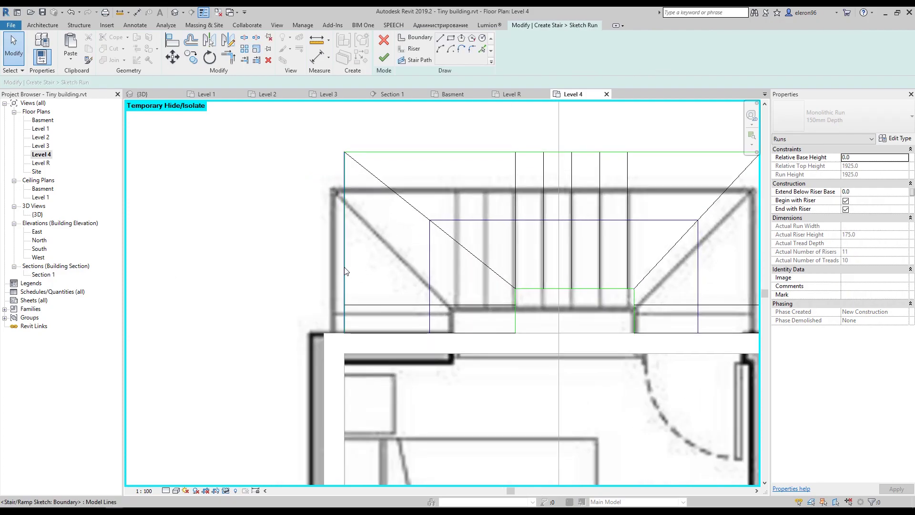
left_click_drag(374, 150, 374, 188)
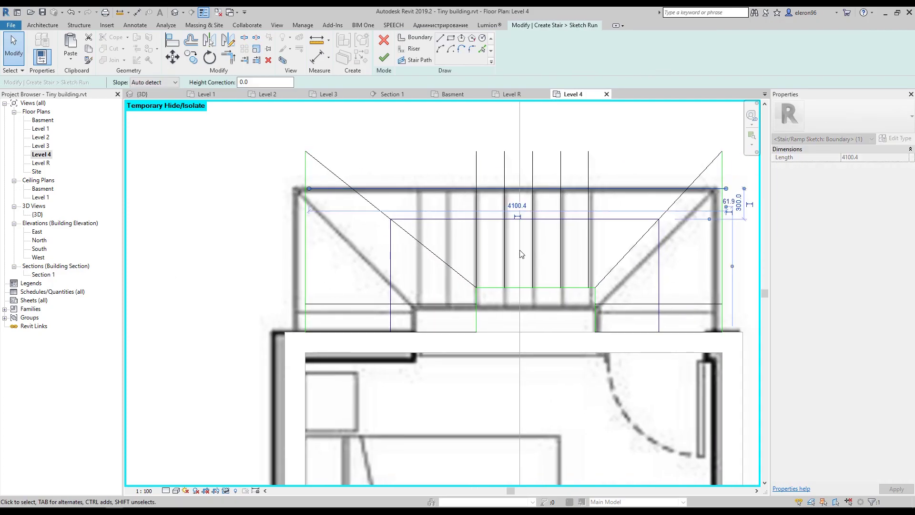
middle_click_drag(381, 190, 336, 151)
left_click(447, 263)
left_click_drag(588, 262, 588, 278)
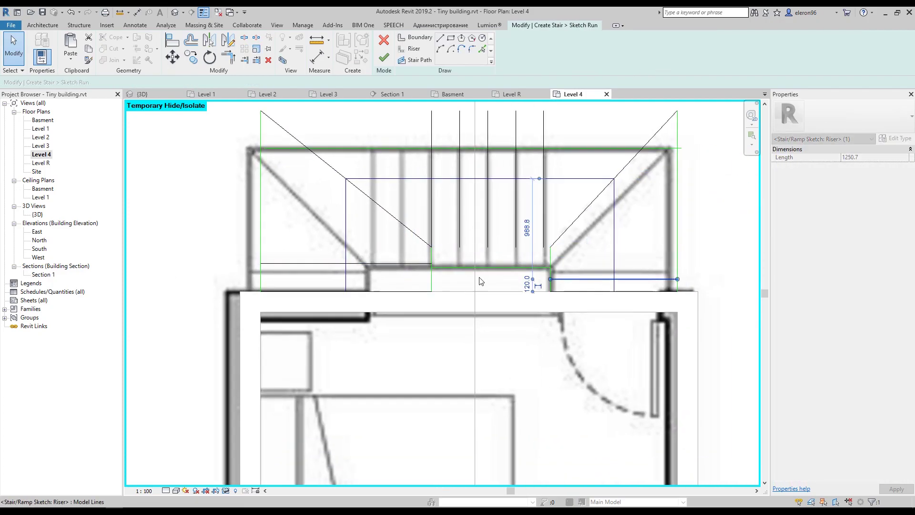
left_click_drag(431, 281, 378, 282)
left_click(414, 272)
Step: Extend the left boundary segment and delete the unwanted stair path lines
middle_click_drag(475, 262, 494, 266)
scroll(379, 285, "up", 2)
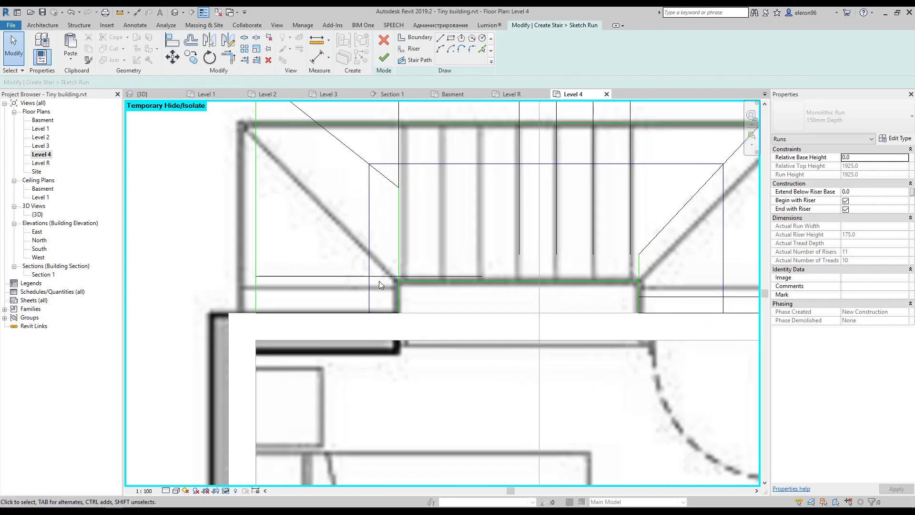
left_click(453, 276)
key("Escape")
key("Escape")
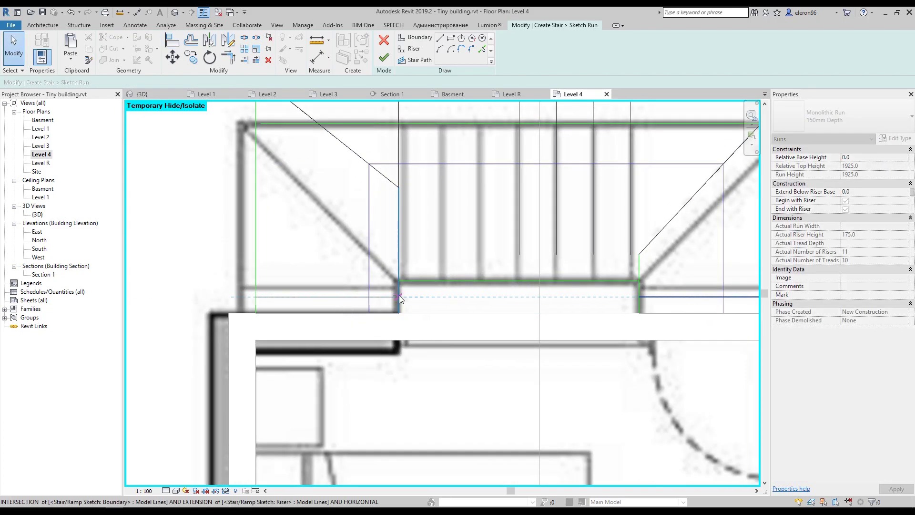
left_click(370, 279)
key("Delete")
middle_click_drag(644, 178, 536, 227)
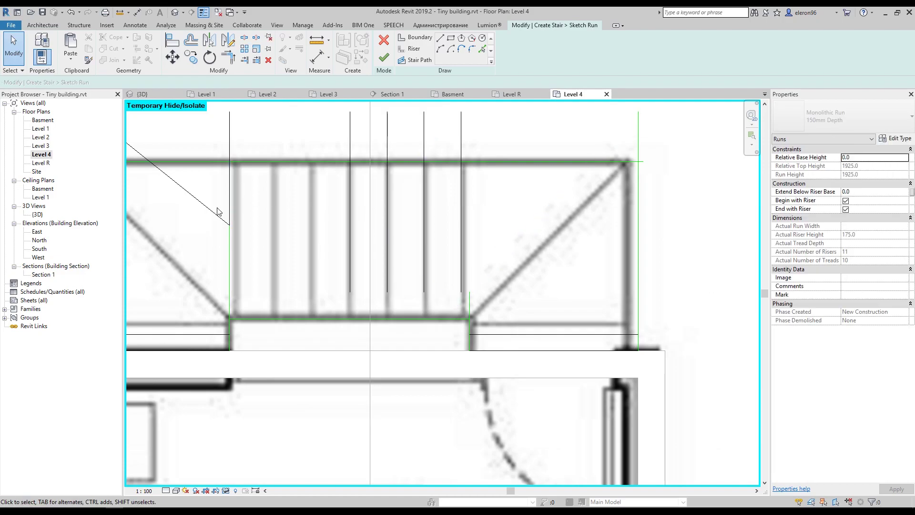
Step: Draw the left diagonal riser line from the bottom-left to the corner of the winding run
left_click(530, 329)
left_click(692, 174)
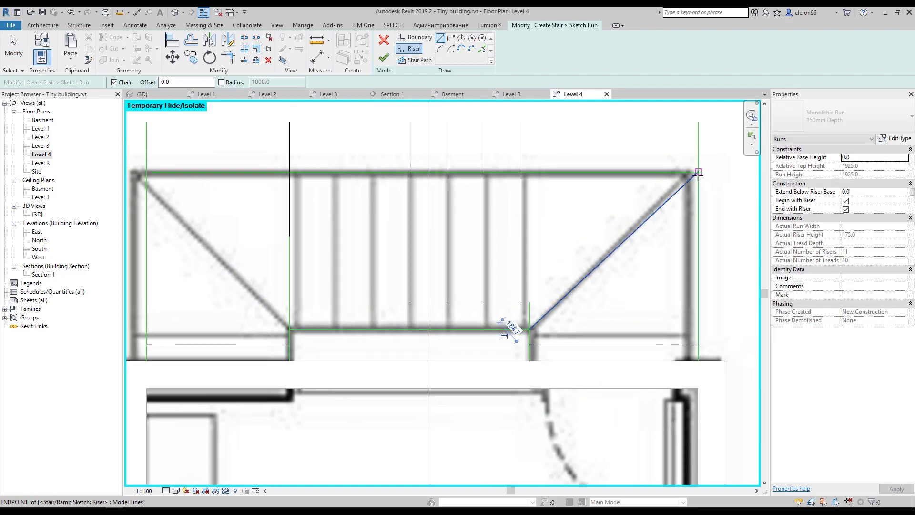
key("Escape")
middle_click_drag(524, 238, 602, 239)
left_click(367, 329)
left_click(224, 174)
key("Escape")
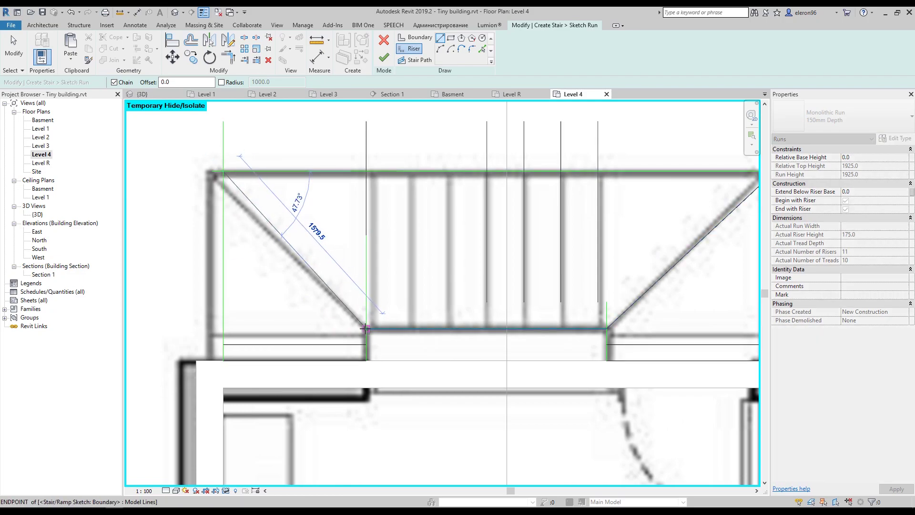
key("Escape")
key("Escape")
key("t")
key("r")
middle_click_drag(720, 177, 553, 170)
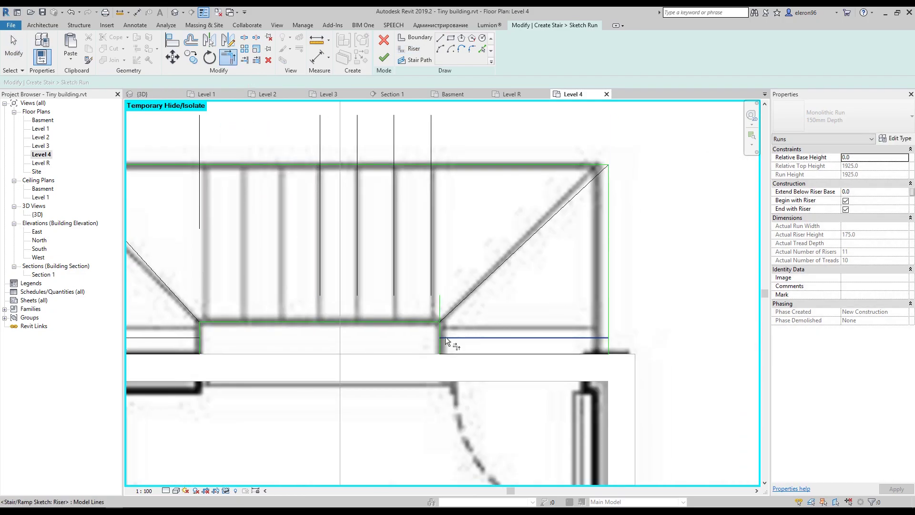
middle_click_drag(436, 279, 519, 301)
Step: Align the tops of three riser lines to the top wall line
key("Escape")
key("a")
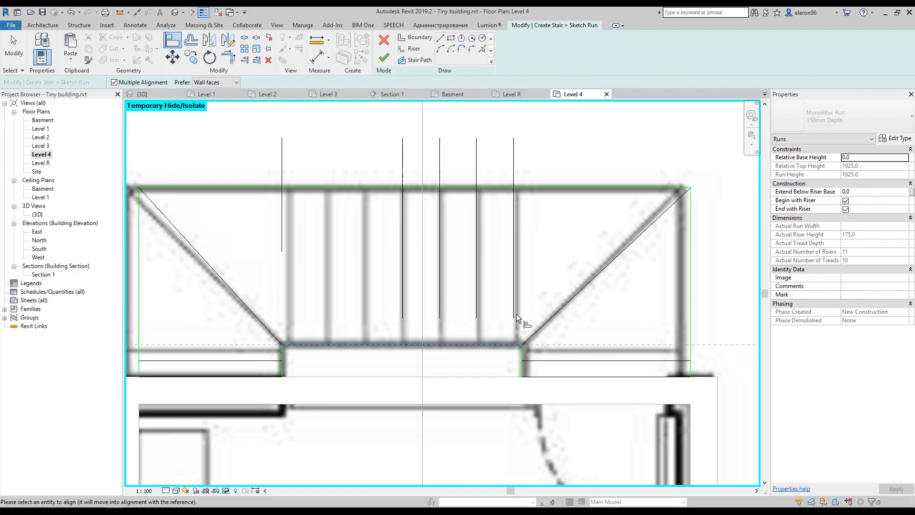
left_click(315, 187)
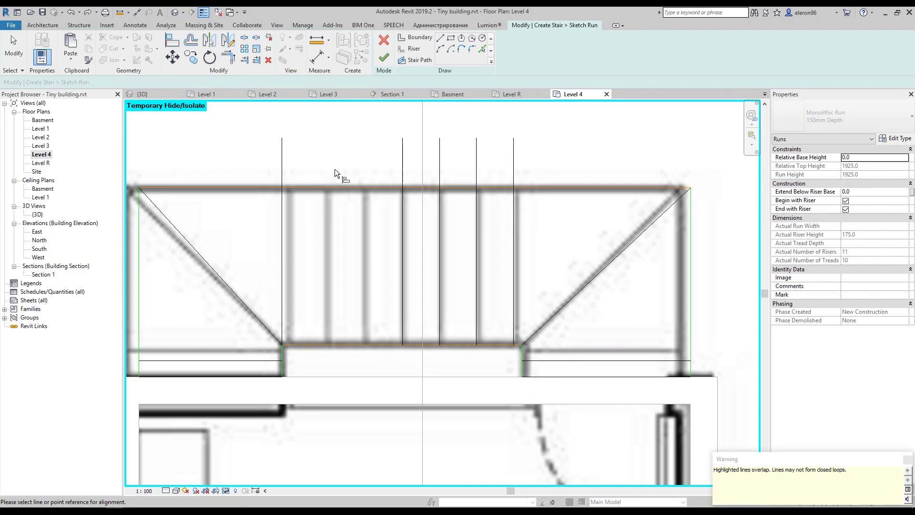
left_click(439, 143)
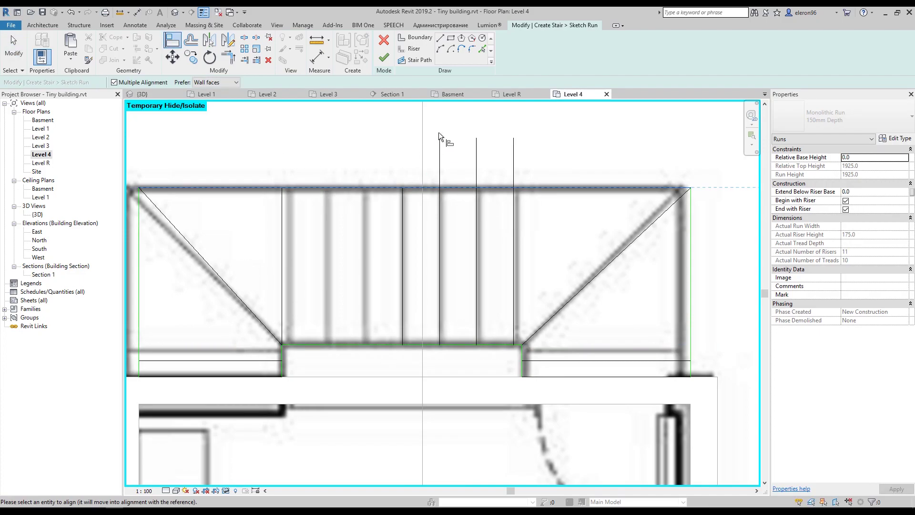
left_click(476, 141)
left_click(513, 140)
key("Escape")
Step: Copy a middle riser line to add more risers along the run
left_click(403, 205)
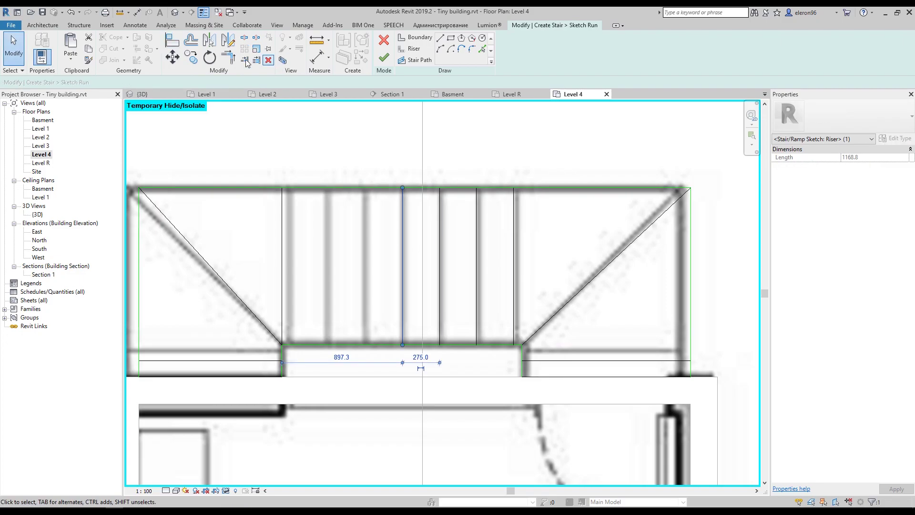
left_click(199, 63)
left_click(402, 215)
left_click(366, 215)
key("c")
key("o")
left_click(403, 229)
left_click(366, 229)
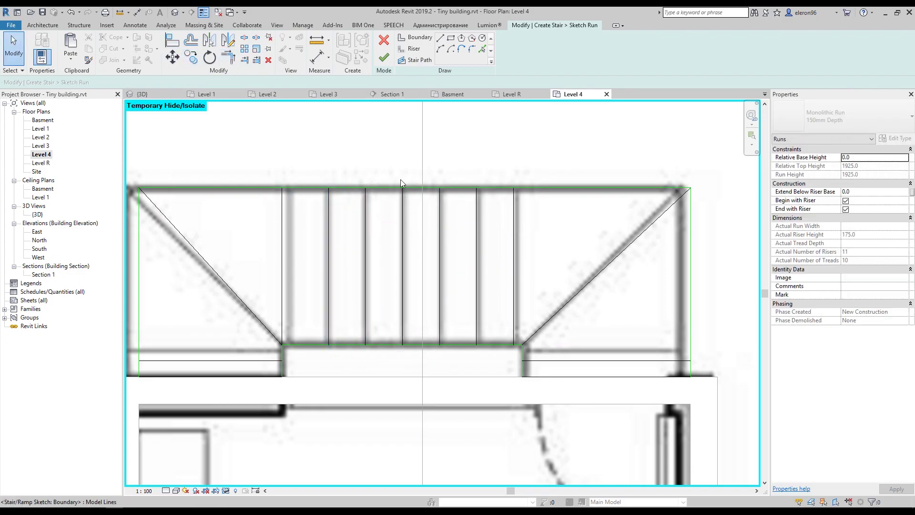
Step: Resolve the finish error by sketching the stair path, then accept the run
left_click(384, 57)
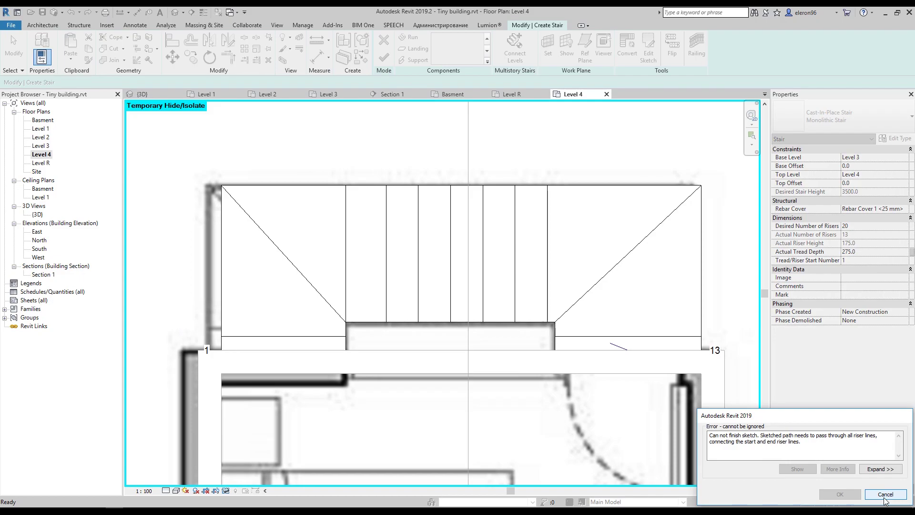
left_click(885, 494)
left_click(629, 350)
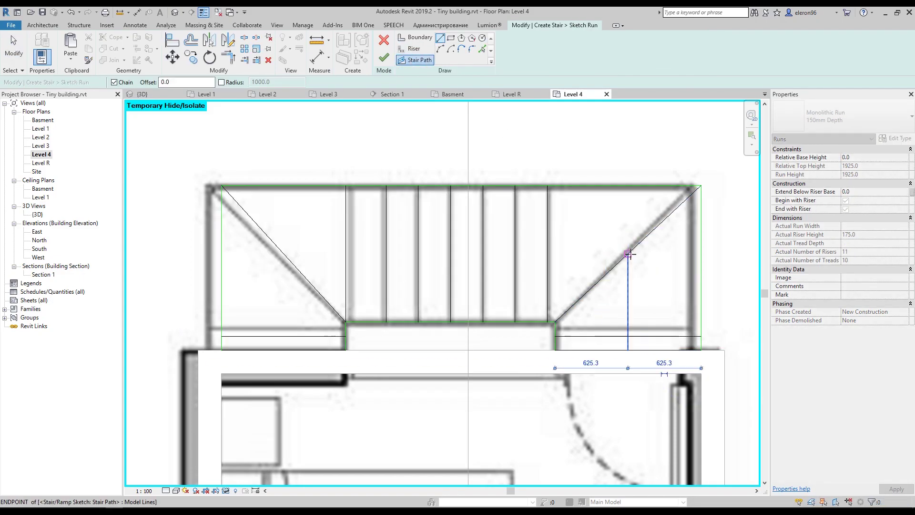
left_click(628, 254)
left_click(283, 254)
left_click(384, 57)
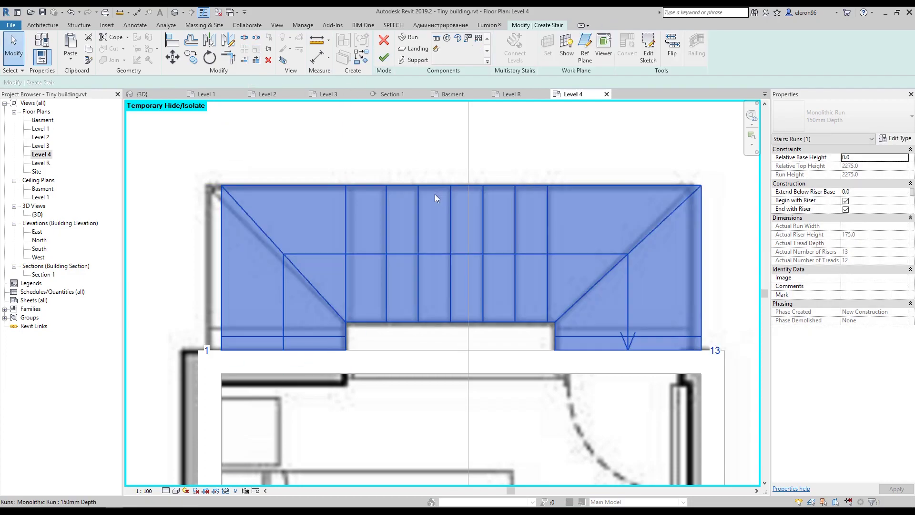
Step: Orbit the {3D} view to inspect the 13-riser, 12-tread winding run
left_click(141, 94)
left_click(399, 300)
middle_click_drag(399, 299, 400, 66, "shift")
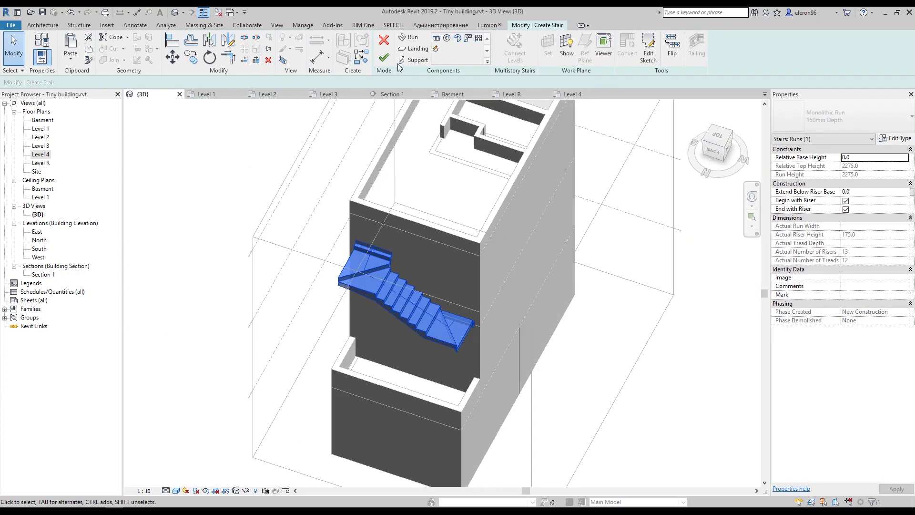
Step: Finish the Level 4 stair edit and view it from the building's back
key("Escape")
mouse_move(434, 157)
middle_mouse_down("shift")
mouse_move(333, 235)
mouse_move(404, 85)
middle_mouse_up("shift")
left_click(384, 58)
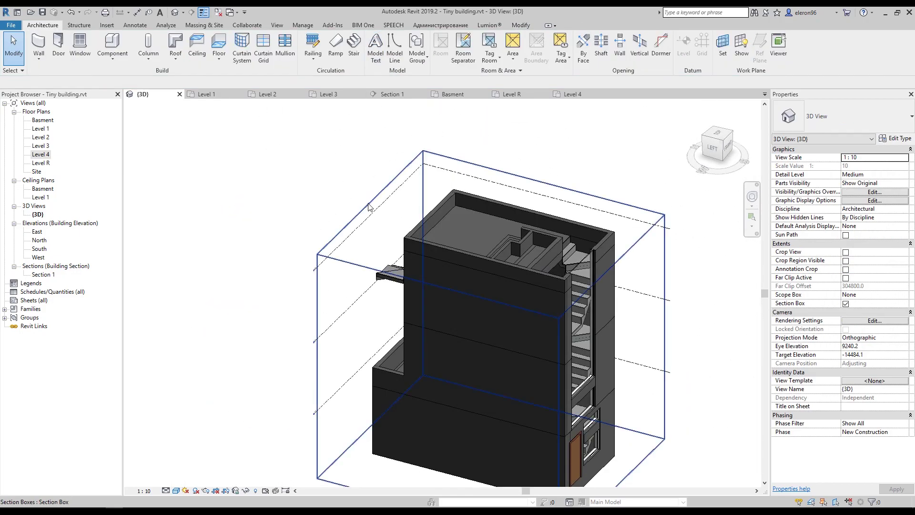
left_click(489, 234)
middle_click_drag(489, 233, 434, 320, "shift")
left_click(433, 320)
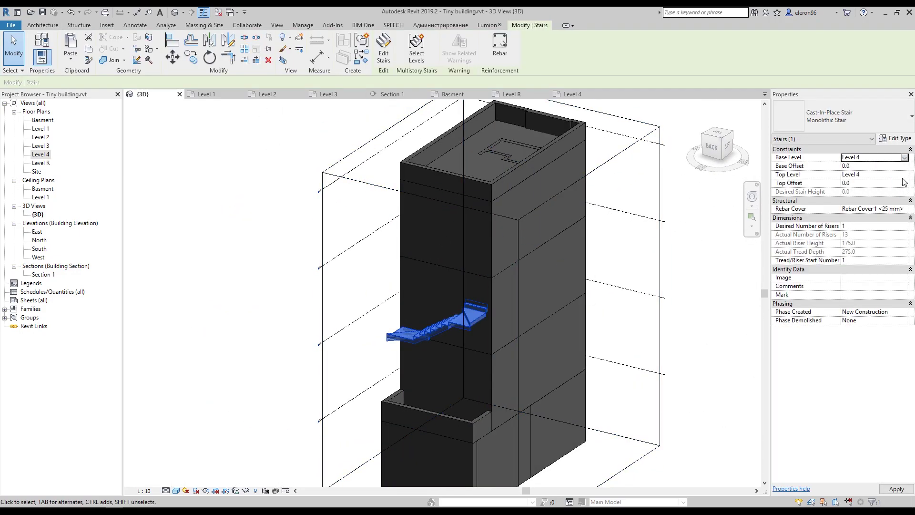
left_click(712, 147)
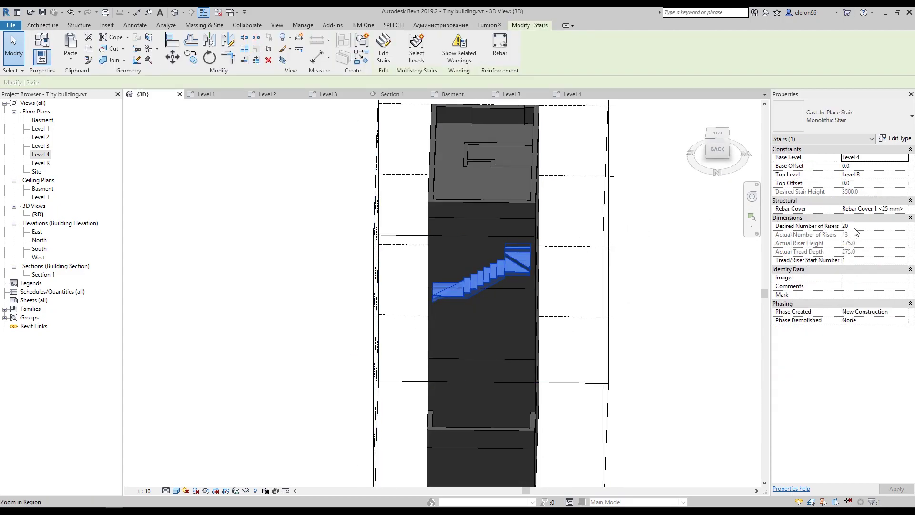
left_click(643, 198)
Step: Check the wall above the stair, then review the stacked stairs in Section 1
scroll(526, 231, "up", 3)
left_click(527, 230)
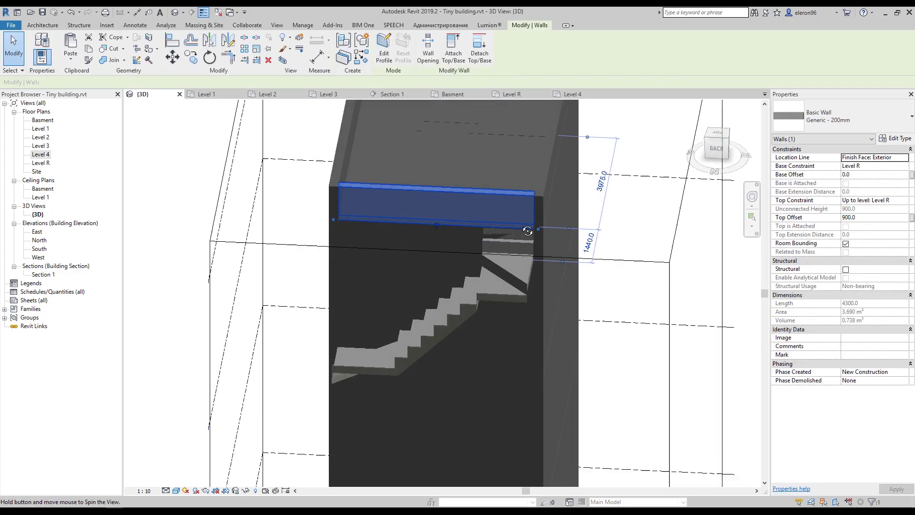
scroll(488, 219, "up", 3)
left_click(596, 229)
scroll(594, 205, "down", 5)
mouse_move(592, 180)
middle_mouse_down("shift")
mouse_move(487, 235)
mouse_move(486, 220)
mouse_move(636, 293)
mouse_move(637, 235)
mouse_move(497, 317)
mouse_move(603, 333)
mouse_move(627, 286)
middle_mouse_up("shift")
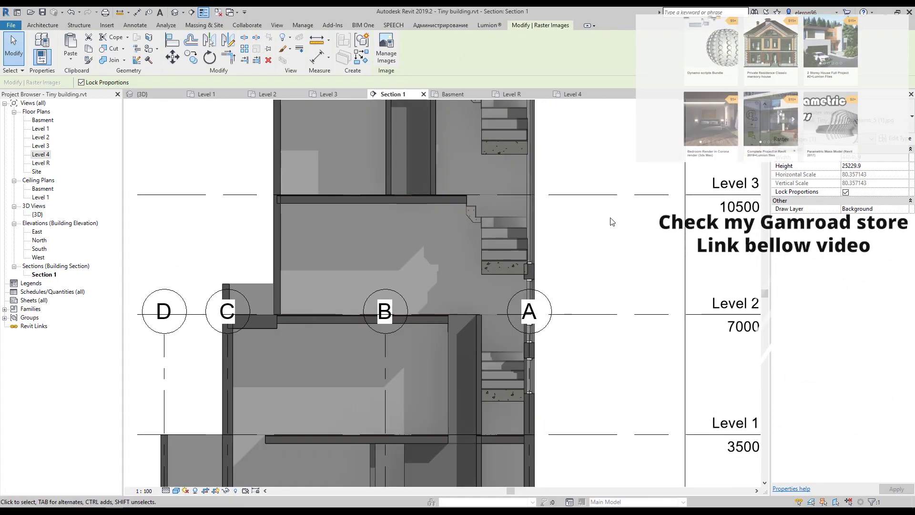
scroll(612, 222, "down", 3)
scroll(590, 326, "up", 1)
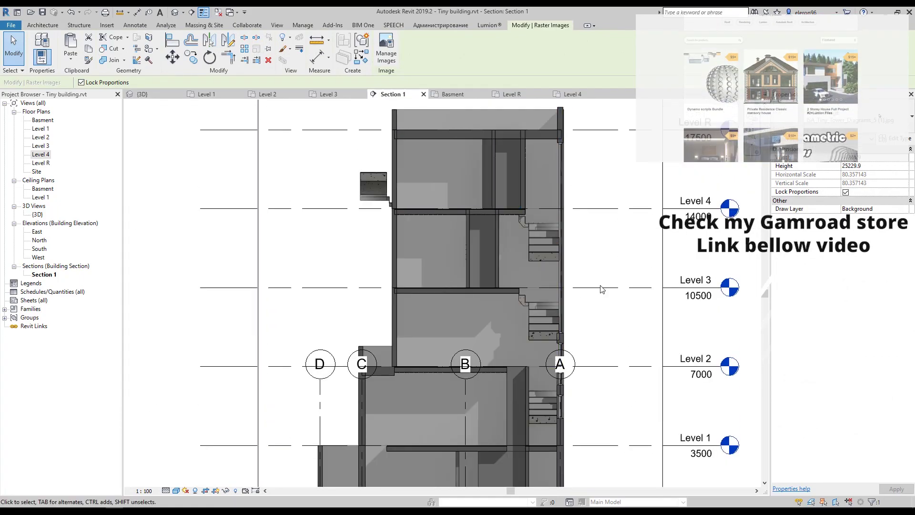
middle_click_drag(602, 288, 571, 126)
scroll(518, 322, "up", 3)
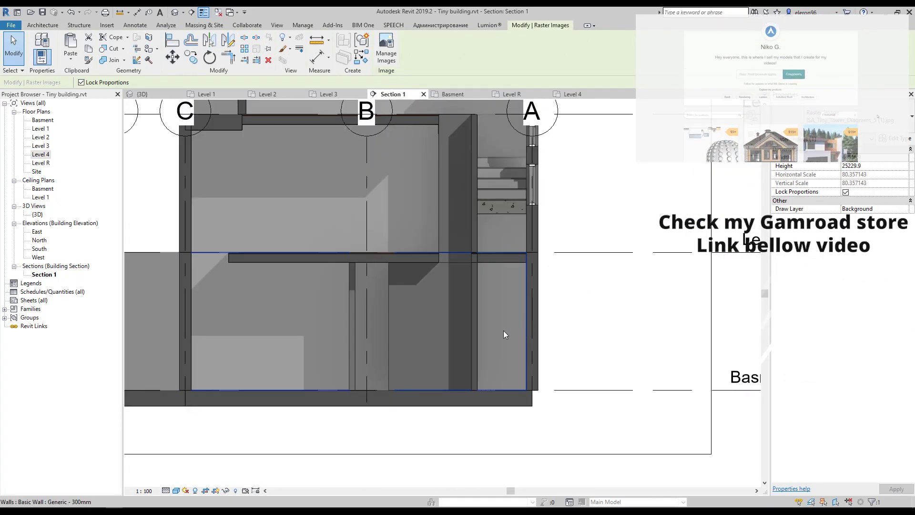
key("Escape")
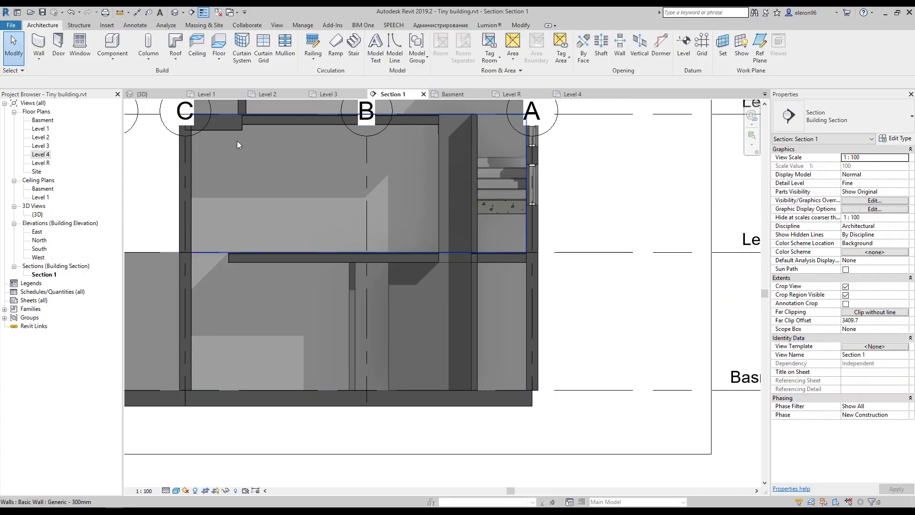
Step: On Level 1, compare with the reference section image and select the entrance stair
left_click(224, 94)
scroll(468, 333, "up", 1)
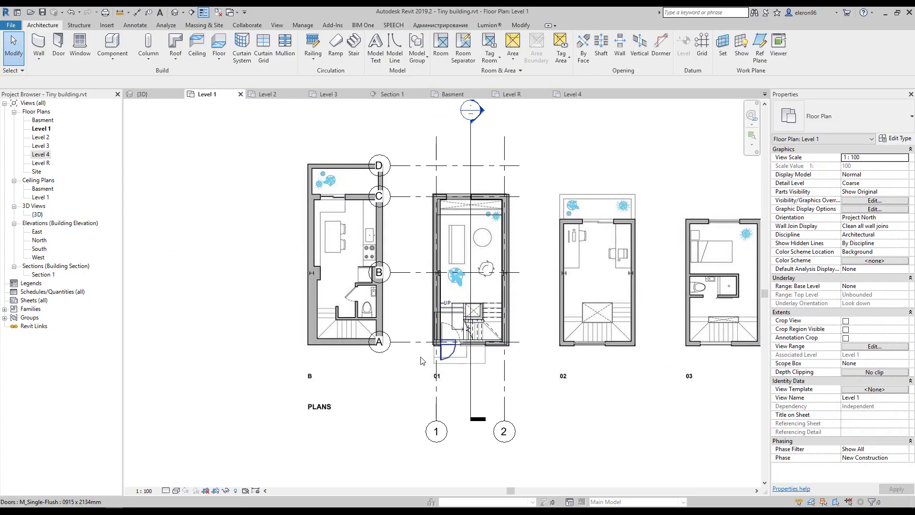
scroll(359, 348, "up", 1)
scroll(326, 343, "up", 1)
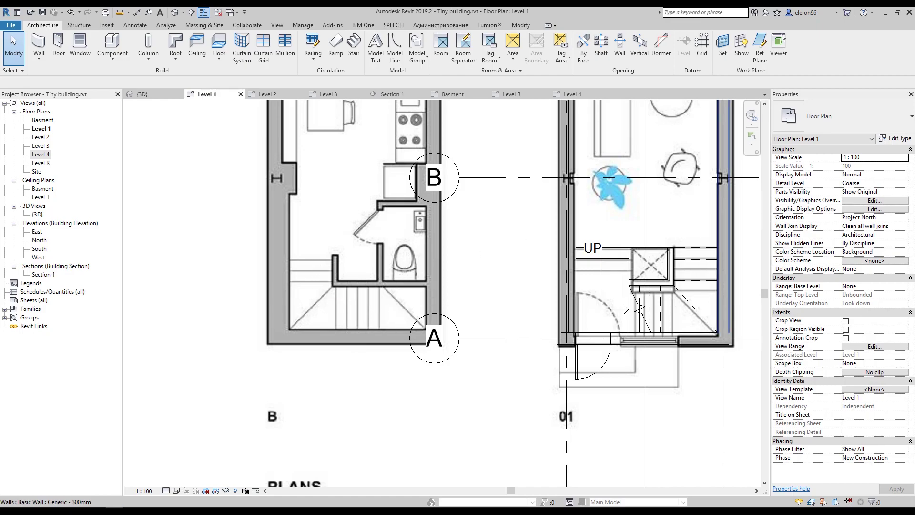
key("alt+Tab")
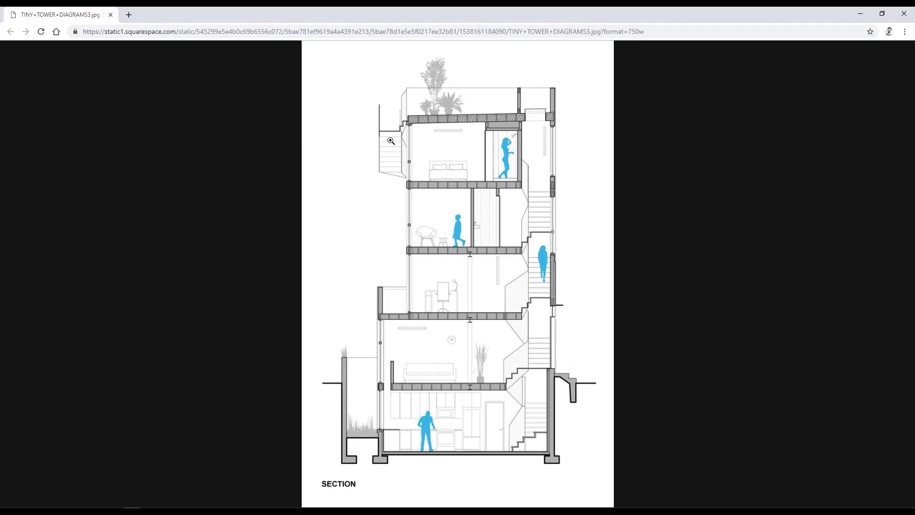
key("alt+Tab")
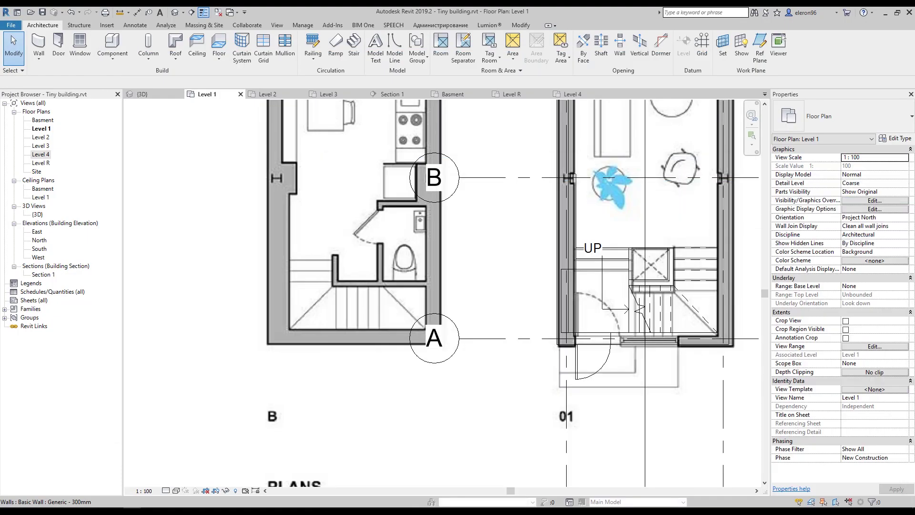
mouse_move(710, 297)
middle_mouse_down()
mouse_move(604, 316)
mouse_move(604, 333)
mouse_move(622, 332)
middle_mouse_up()
left_click(548, 343)
scroll(533, 310, "up", 2)
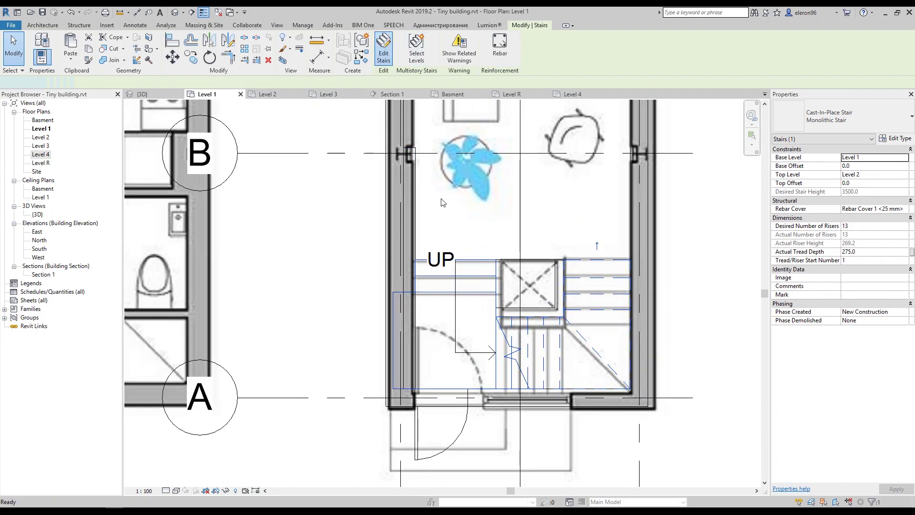
Step: Stretch the Level 1 stair's landing out to the wall face and finish the edit
scroll(466, 236, "up", 1)
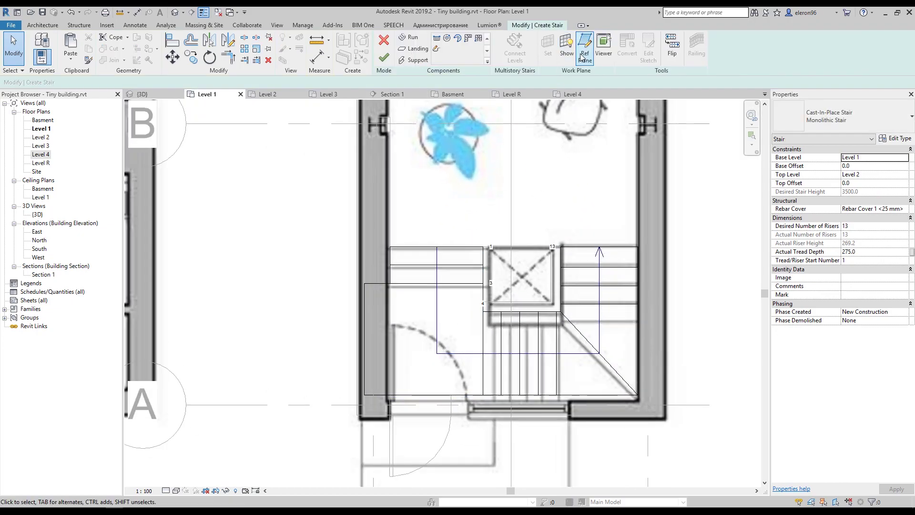
left_click(367, 285)
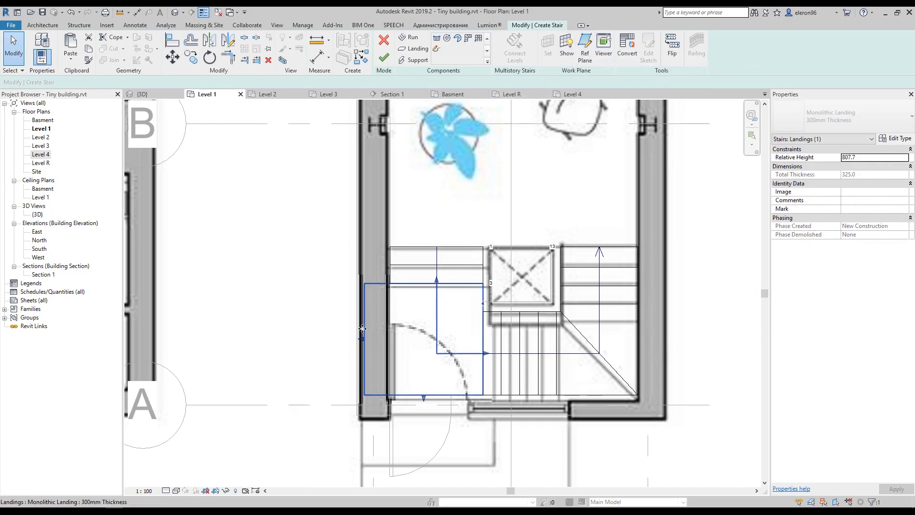
left_click_drag(364, 339, 394, 340)
key("Escape")
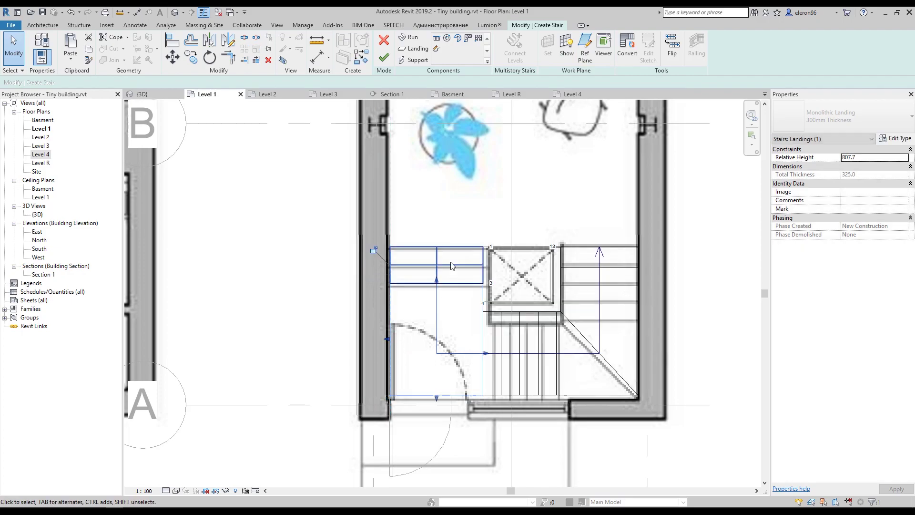
left_click(382, 64)
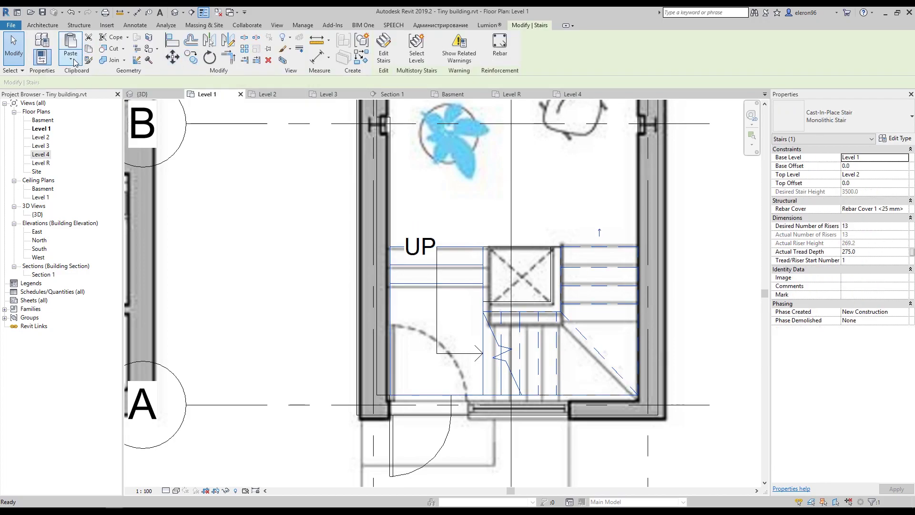
Step: Copy the stair and paste it aligned to the Basment level
left_click(72, 61)
left_click(100, 95)
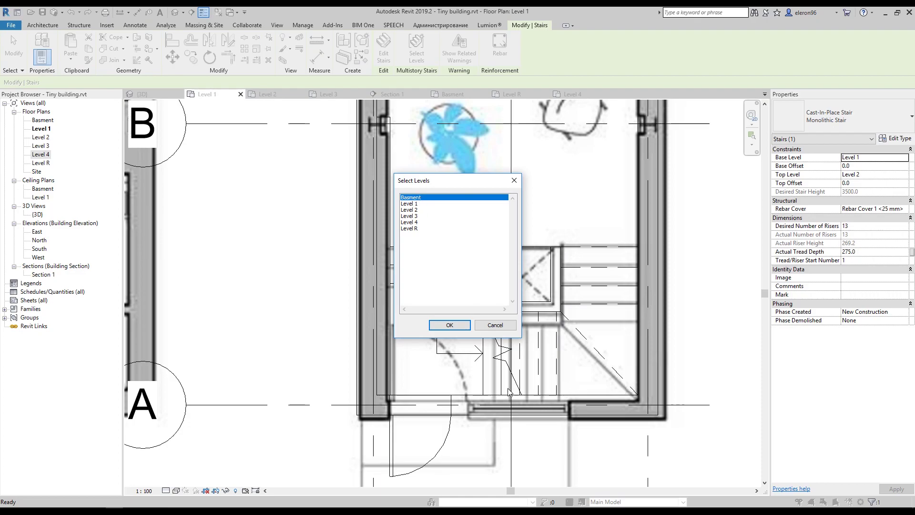
left_click(455, 325)
scroll(527, 271, "down", 3)
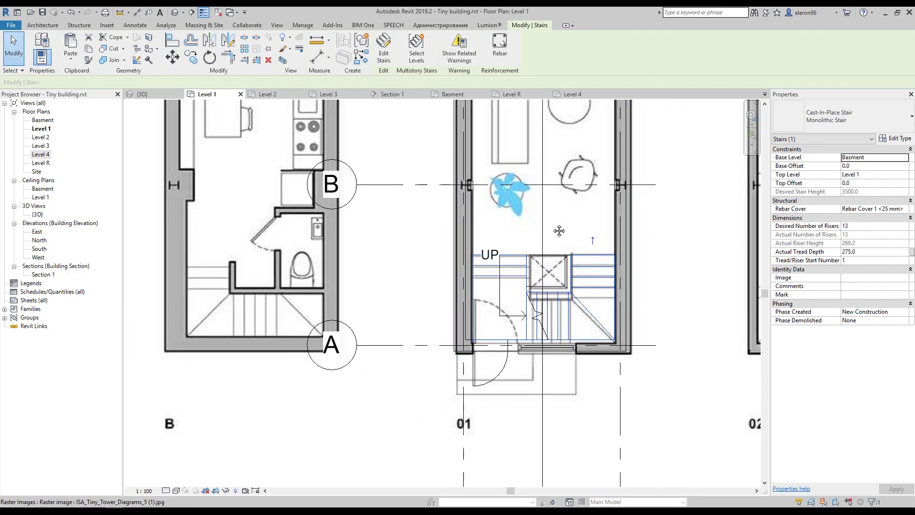
mouse_move(559, 231)
middle_mouse_down()
mouse_move(421, 292)
mouse_move(515, 292)
mouse_move(349, 151)
middle_mouse_up()
Step: In 3D, fit the building and pull the section box sides in to the stair core
left_click(142, 95)
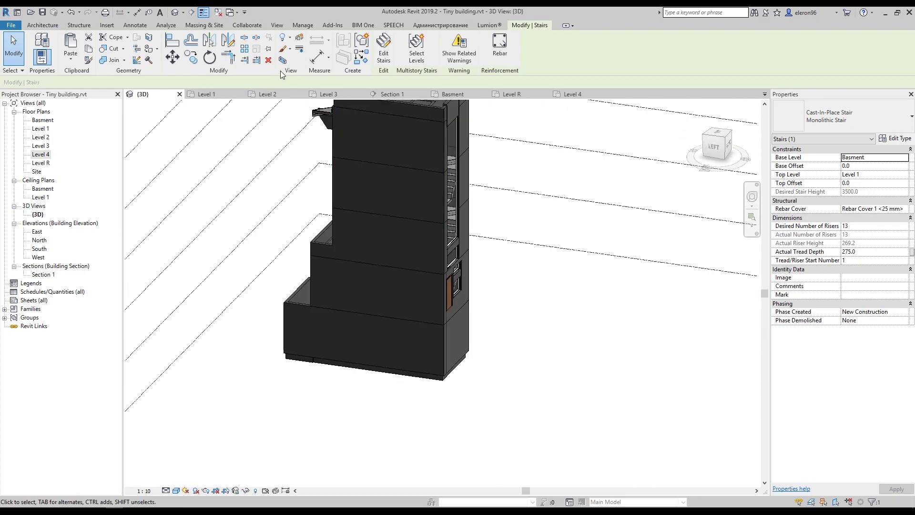
middle_click(431, 305)
middle_click_drag(328, 325, 518, 374, "shift")
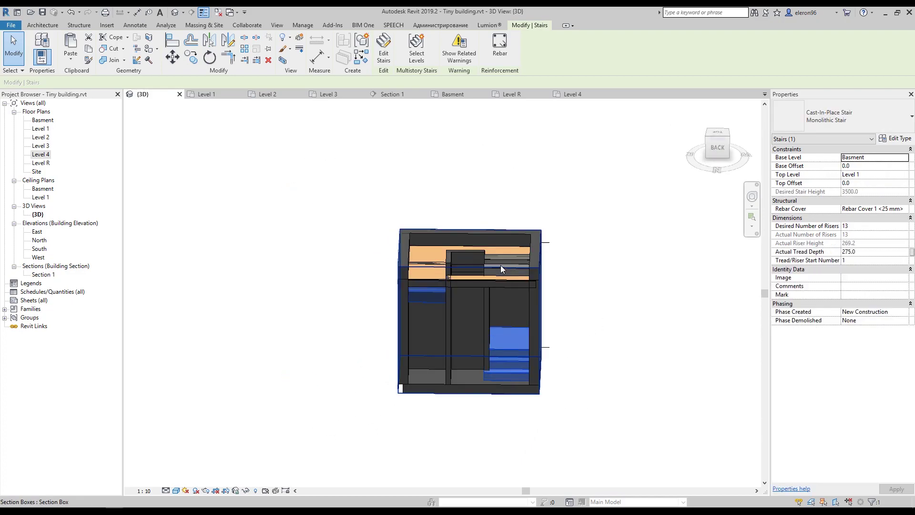
left_click(421, 267)
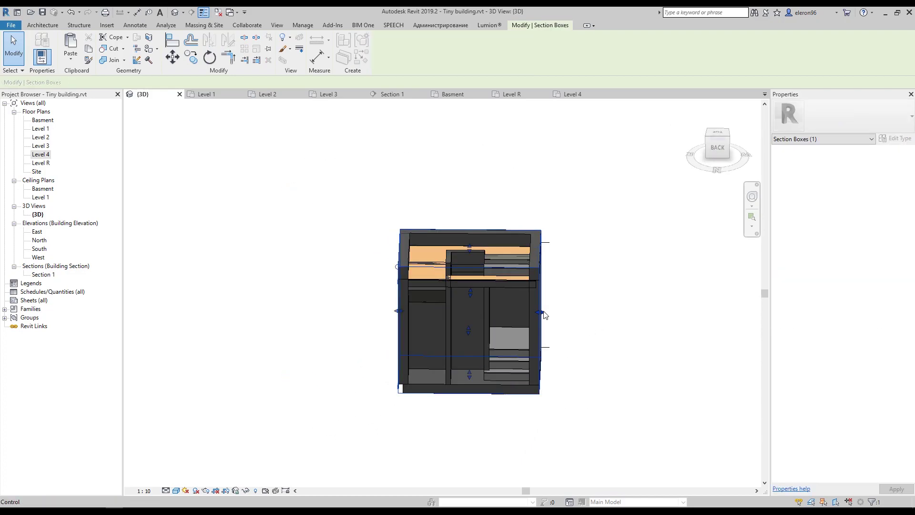
left_click_drag(545, 315, 640, 311)
left_click_drag(399, 310, 307, 311)
middle_click_drag(373, 323, 426, 381, "shift")
left_click_drag(630, 343, 498, 317)
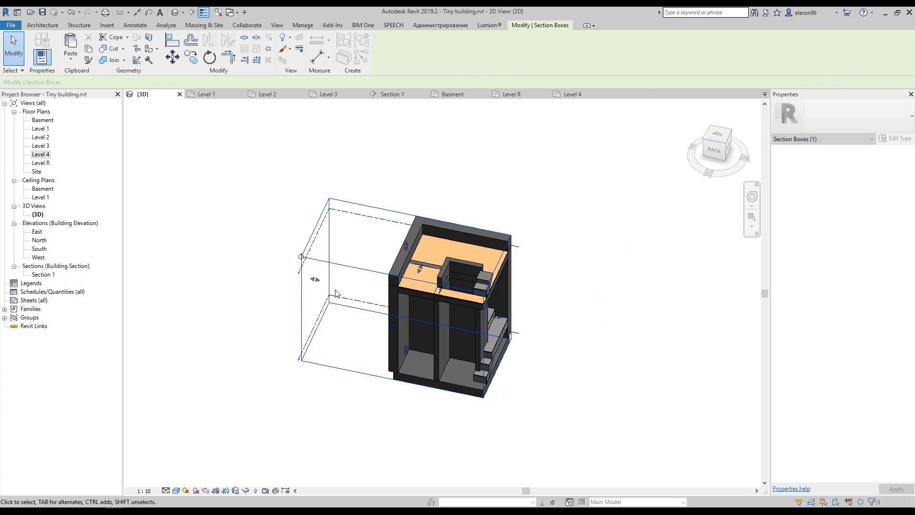
mouse_move(393, 326)
middle_mouse_down("shift")
mouse_move(412, 256)
mouse_move(376, 177)
mouse_move(442, 143)
mouse_move(353, 172)
middle_mouse_up("shift")
Step: Orbit to inspect the copied stair and select the floor slab above it
left_click(402, 312)
mouse_move(403, 312)
middle_mouse_down("shift")
mouse_move(523, 380)
mouse_move(476, 305)
mouse_move(539, 335)
mouse_move(458, 343)
middle_mouse_up("shift")
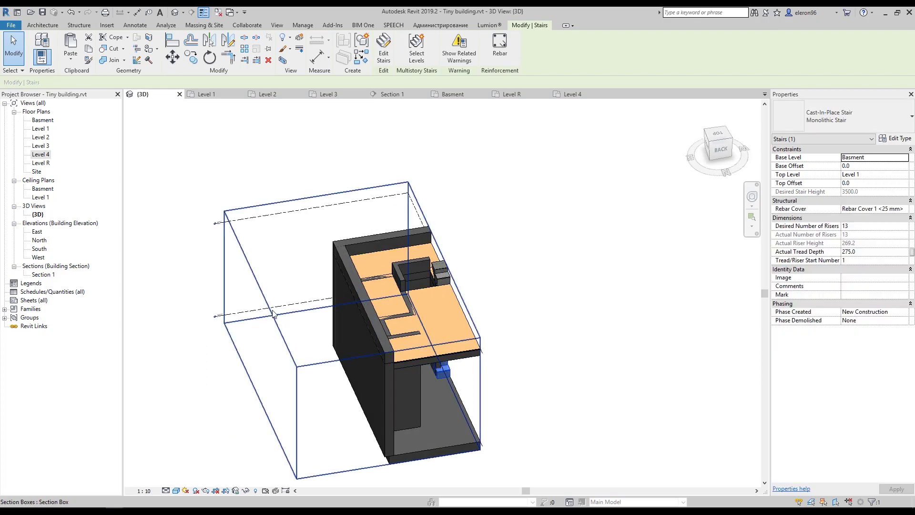
left_click(415, 341)
middle_click_drag(380, 351, 484, 311, "shift")
scroll(411, 262, "up", 2)
scroll(478, 293, "up", 3)
scroll(479, 293, "up", 2)
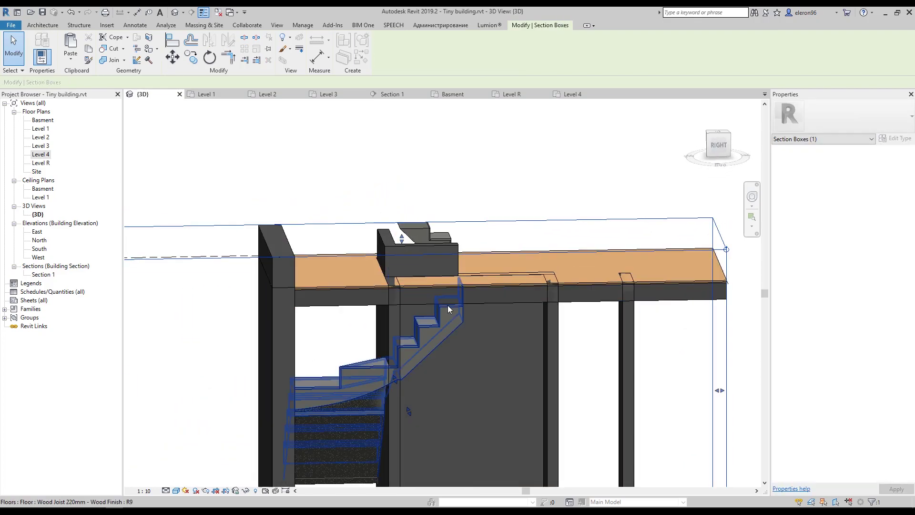
scroll(479, 278, "up", 3)
scroll(487, 282, "down", 5)
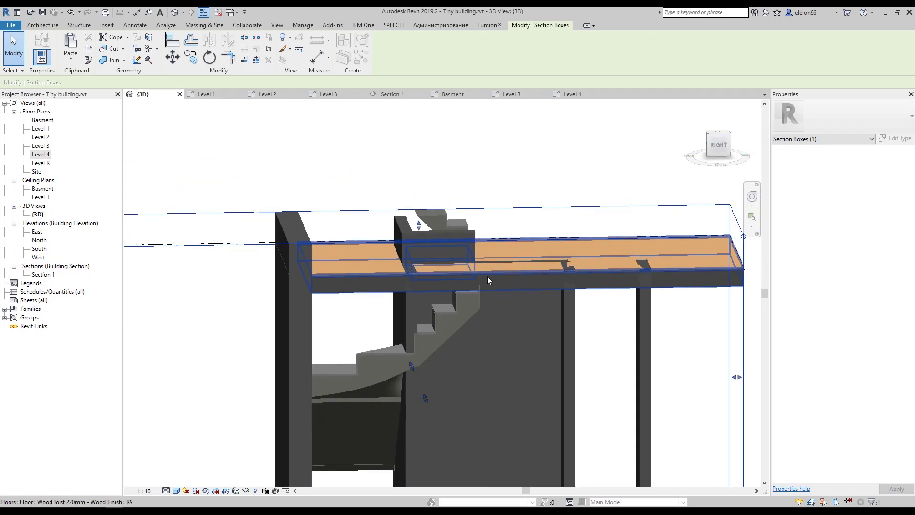
mouse_move(487, 276)
middle_mouse_down("shift")
mouse_move(491, 199)
mouse_move(409, 303)
mouse_move(409, 378)
mouse_move(421, 342)
mouse_move(388, 322)
middle_mouse_up("shift")
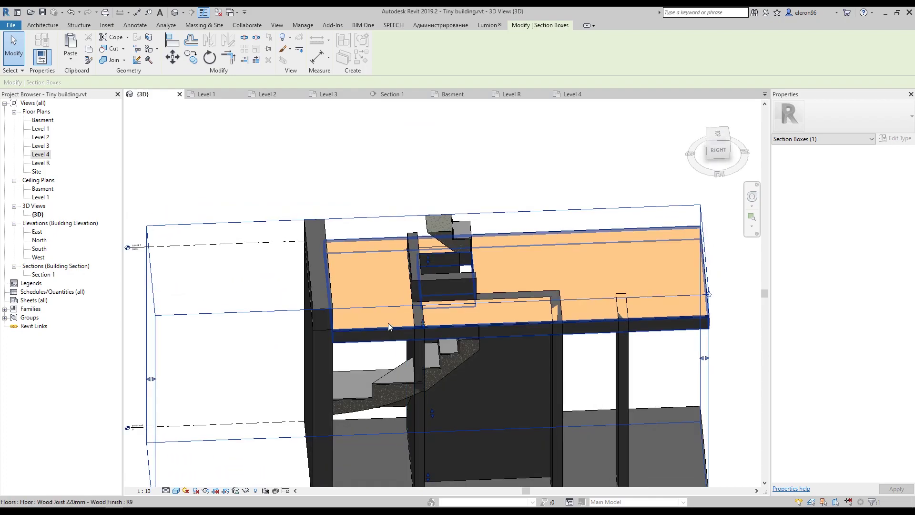
left_click(387, 321)
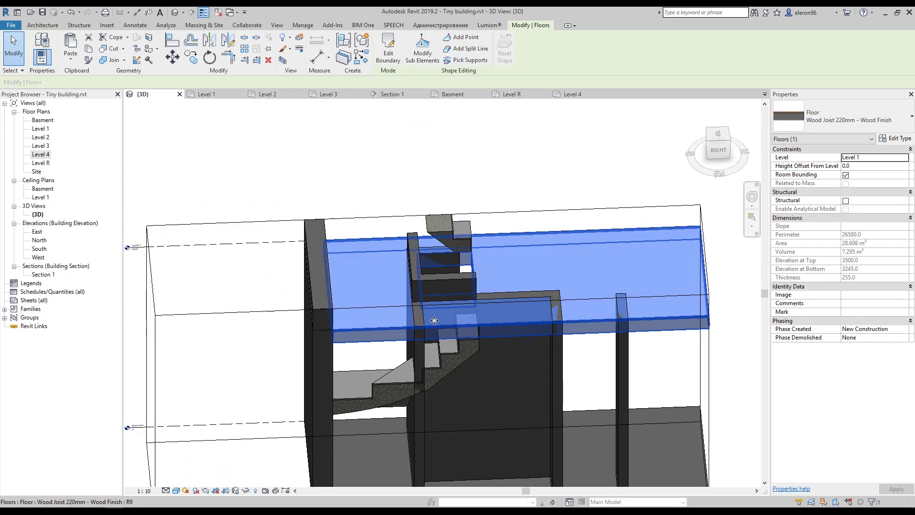
Step: Widen the section box to reveal more walls around the stair
mouse_move(531, 270)
middle_mouse_down("shift")
mouse_move(453, 214)
mouse_move(420, 229)
mouse_move(444, 270)
mouse_move(450, 153)
mouse_move(416, 101)
mouse_move(436, 287)
mouse_move(496, 330)
mouse_move(430, 405)
mouse_move(422, 224)
middle_mouse_up("shift")
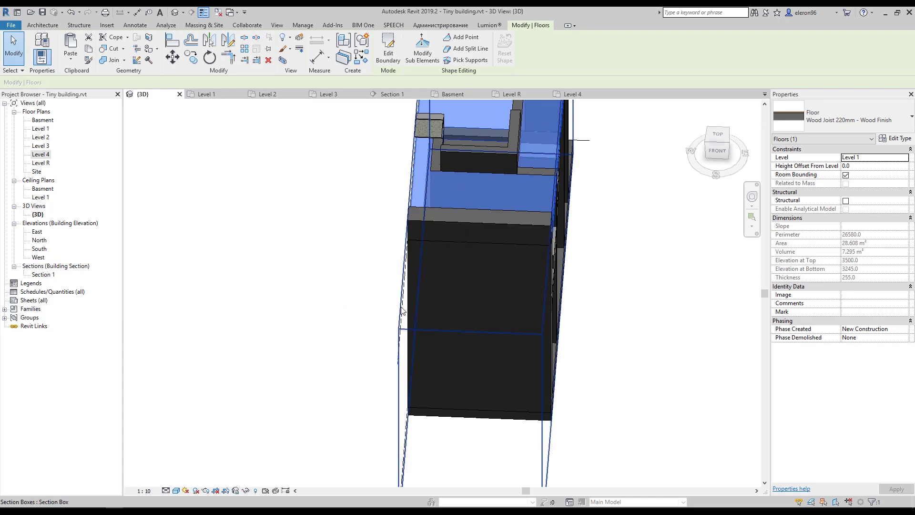
left_click(439, 333)
left_click_drag(419, 248, 327, 248)
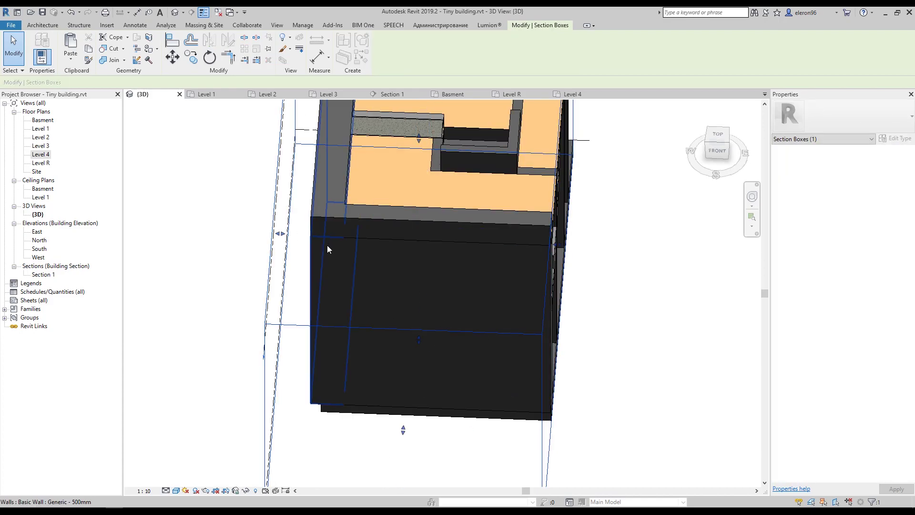
mouse_move(492, 290)
middle_mouse_down("shift")
mouse_move(490, 319)
mouse_move(443, 298)
mouse_move(452, 272)
mouse_move(558, 382)
mouse_move(517, 337)
mouse_move(543, 276)
mouse_move(567, 327)
mouse_move(512, 337)
mouse_move(542, 291)
middle_mouse_up("shift")
Step: Edit the Level 1 floor boundary and trim the left line to the corner by the stair
left_click(561, 264)
left_click(388, 48)
scroll(548, 300, "up", 3)
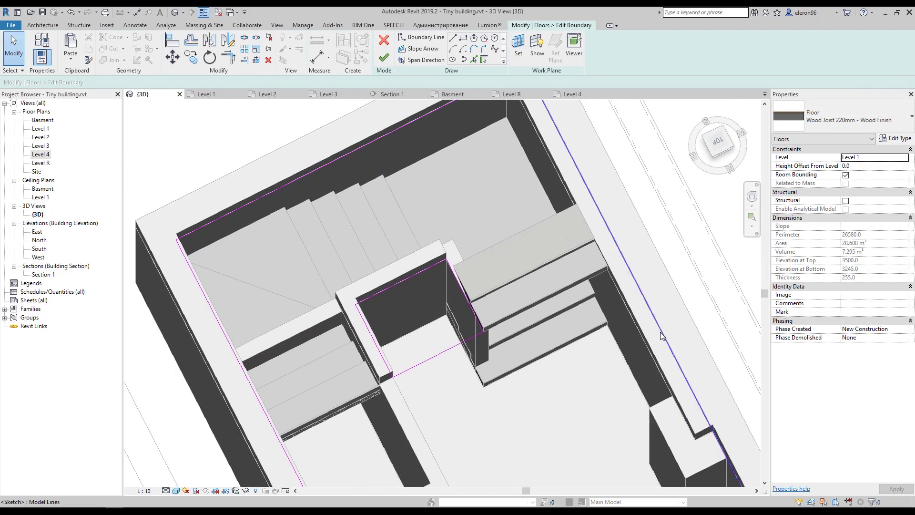
key("t")
key("r")
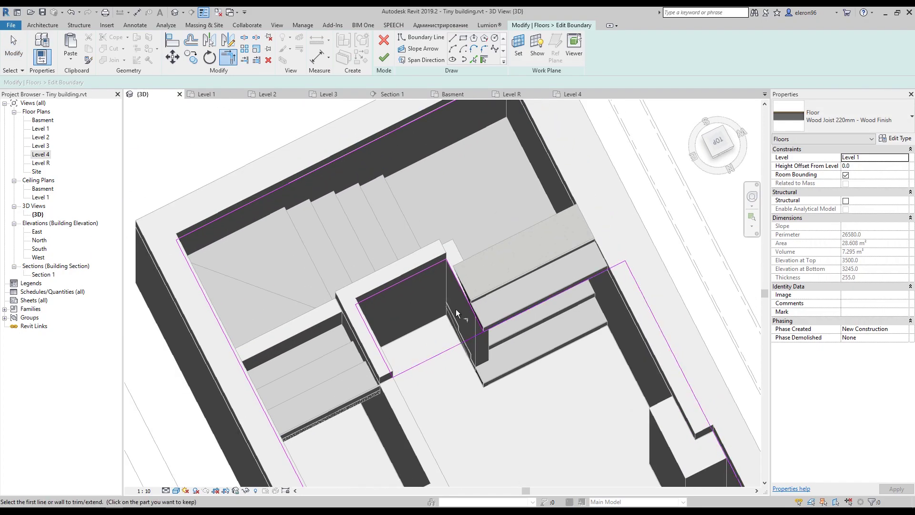
middle_click_drag(456, 309, 374, 327, "shift")
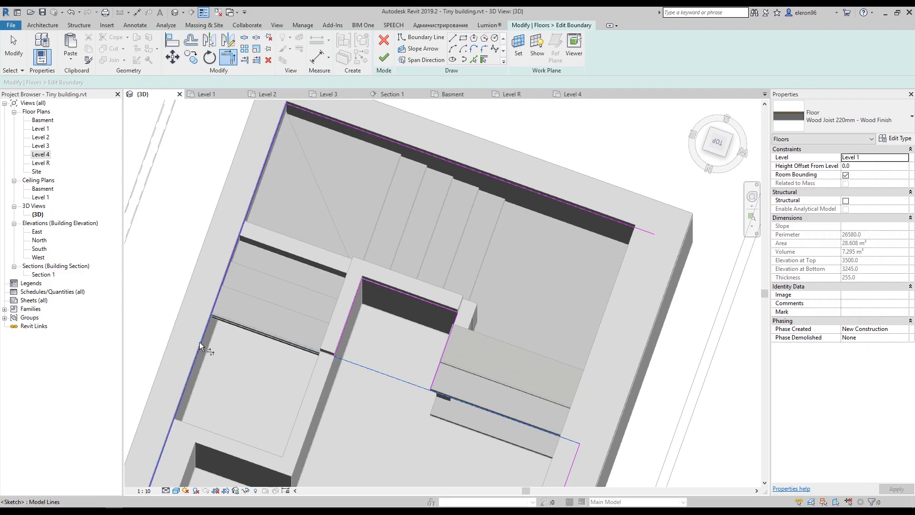
left_click(199, 342)
key("Escape")
Step: Finish the floor boundary edit, declining to attach walls to the floor
left_click(453, 309)
left_click_drag(481, 296, 439, 331)
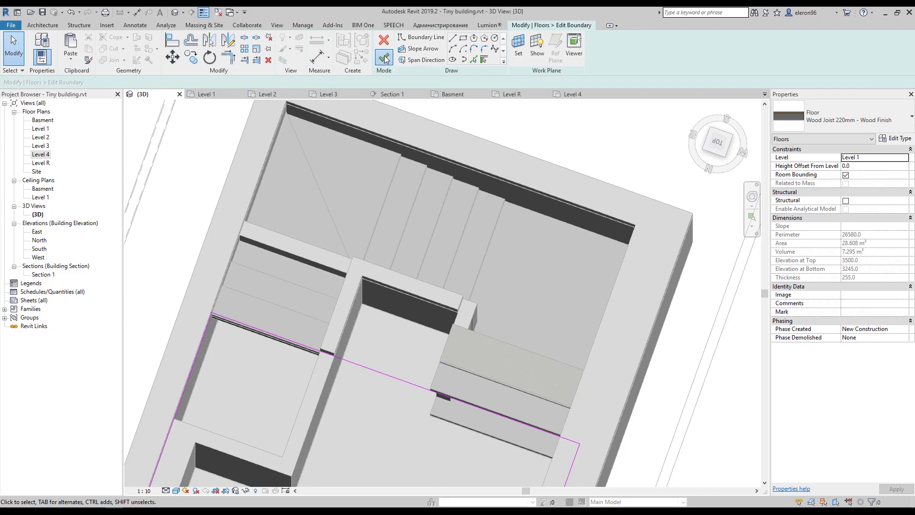
left_click(385, 58)
left_click(529, 265)
key("Escape")
Step: Edit the 150mm basement wall's profile and pick a line along the stair edge
scroll(474, 255, "down", 2)
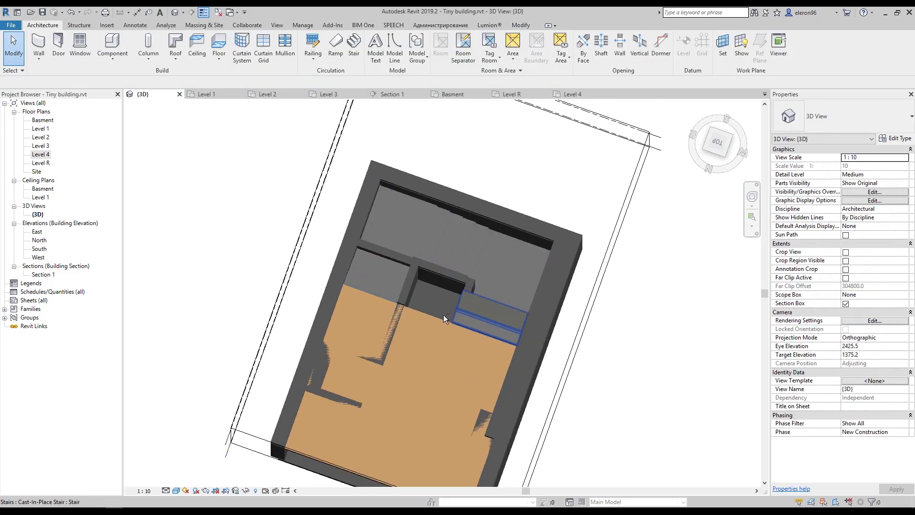
mouse_move(443, 315)
middle_mouse_down("shift")
mouse_move(533, 219)
mouse_move(548, 239)
middle_mouse_up("shift")
scroll(508, 273, "up", 3)
mouse_move(508, 273)
middle_mouse_down("shift")
mouse_move(505, 328)
mouse_move(496, 316)
middle_mouse_up("shift")
left_click(505, 328)
left_click(384, 48)
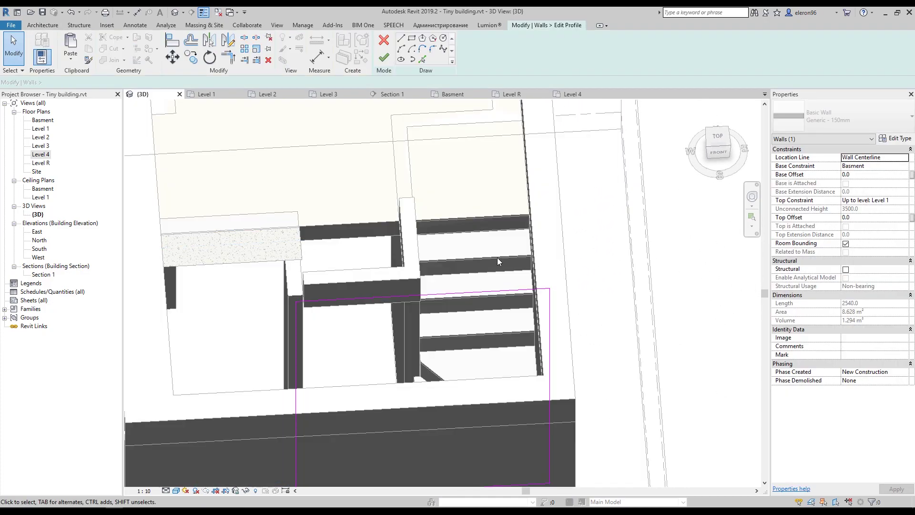
left_click(421, 60)
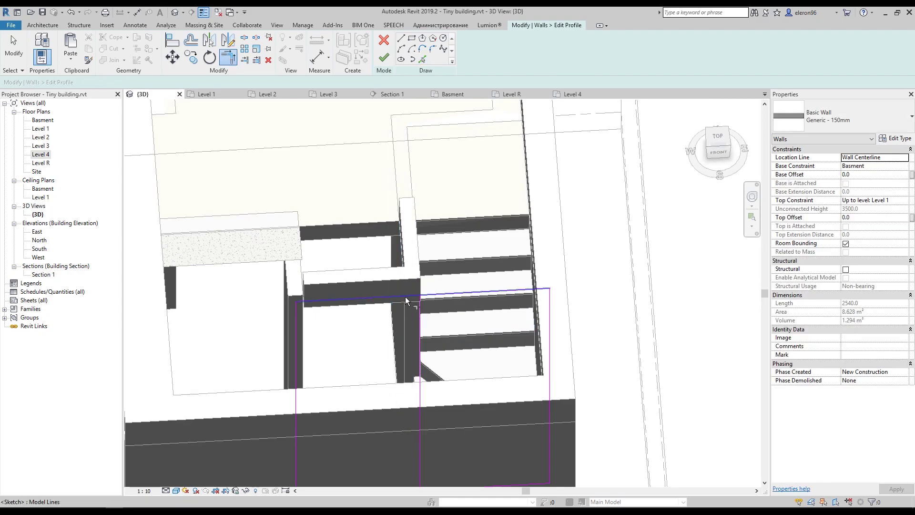
left_click(426, 314)
Step: Trim the sloped stair line and vertical wall line to a corner, then finish the profile
key("t")
key("r")
mouse_move(413, 299)
middle_mouse_down("shift")
mouse_move(479, 244)
mouse_move(466, 268)
middle_mouse_up("shift")
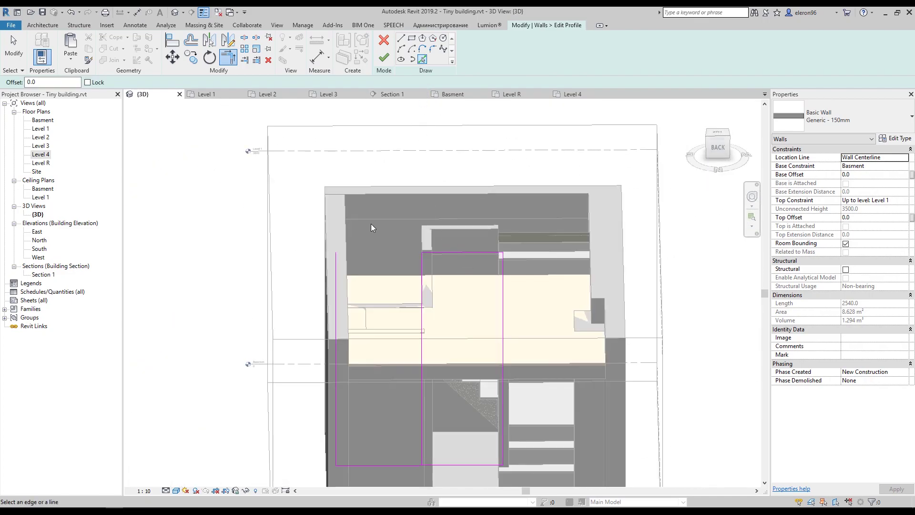
middle_click_drag(373, 228, 633, 388, "shift")
scroll(477, 306, "up", 3)
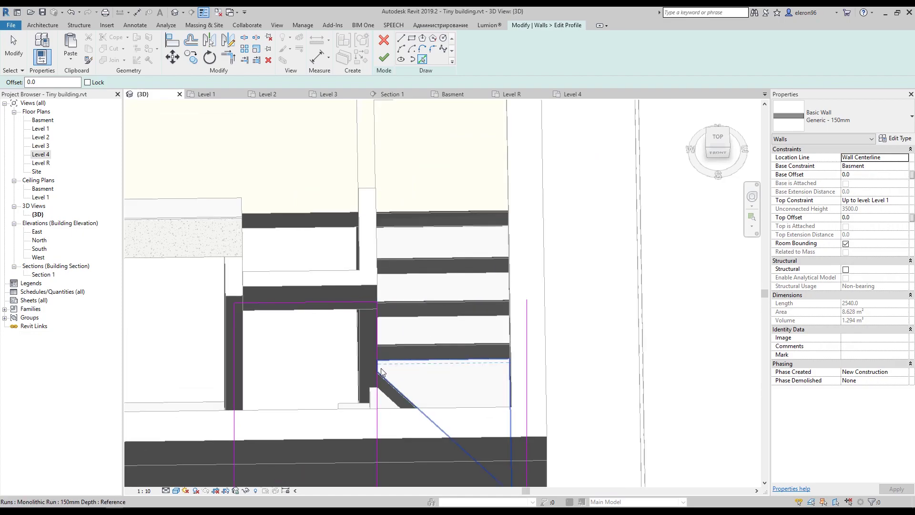
mouse_move(382, 372)
middle_mouse_down("shift")
mouse_move(466, 385)
mouse_move(517, 327)
mouse_move(390, 363)
middle_mouse_up("shift")
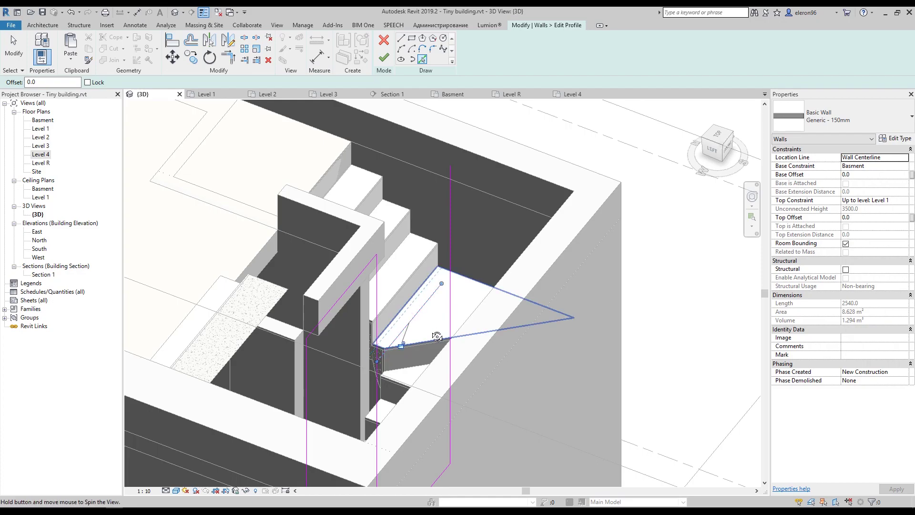
middle_click_drag(437, 336, 401, 350, "shift")
key("t")
key("r")
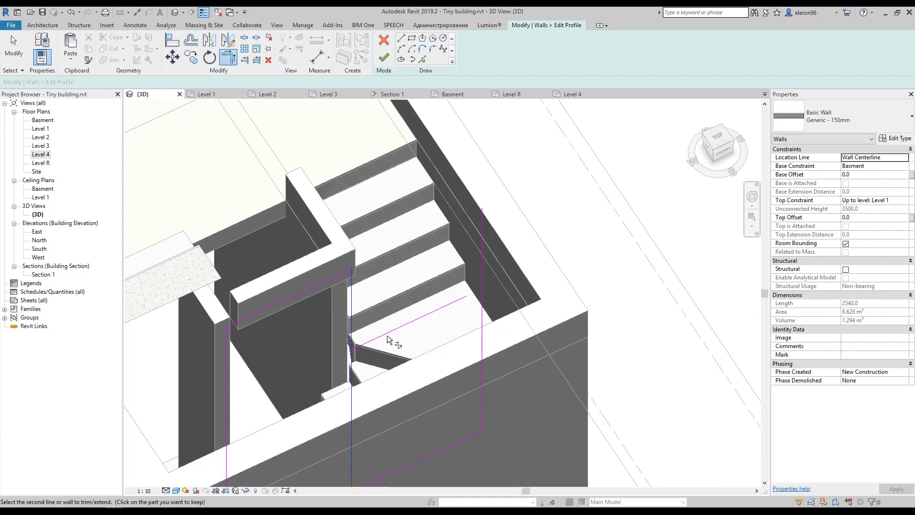
left_click(397, 329)
left_click(483, 310)
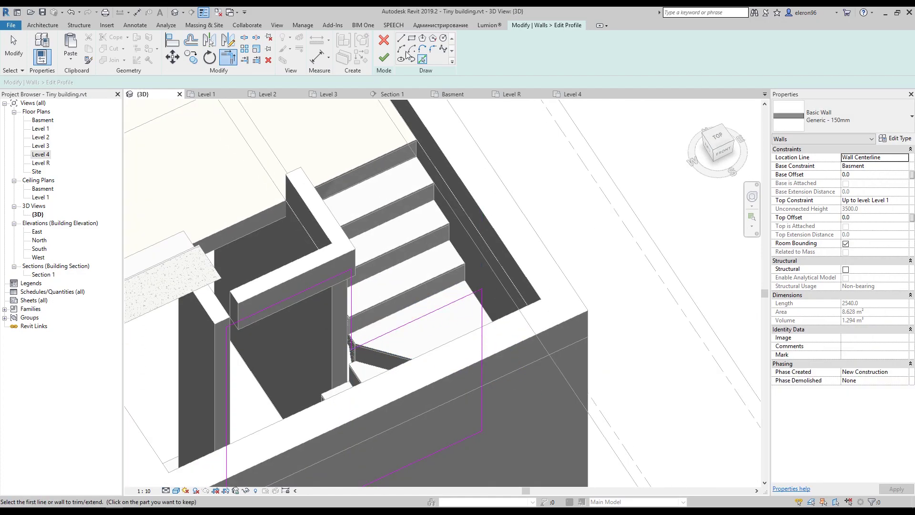
left_click(384, 57)
mouse_move(617, 258)
middle_mouse_down("shift")
mouse_move(432, 275)
mouse_move(549, 233)
middle_mouse_up("shift")
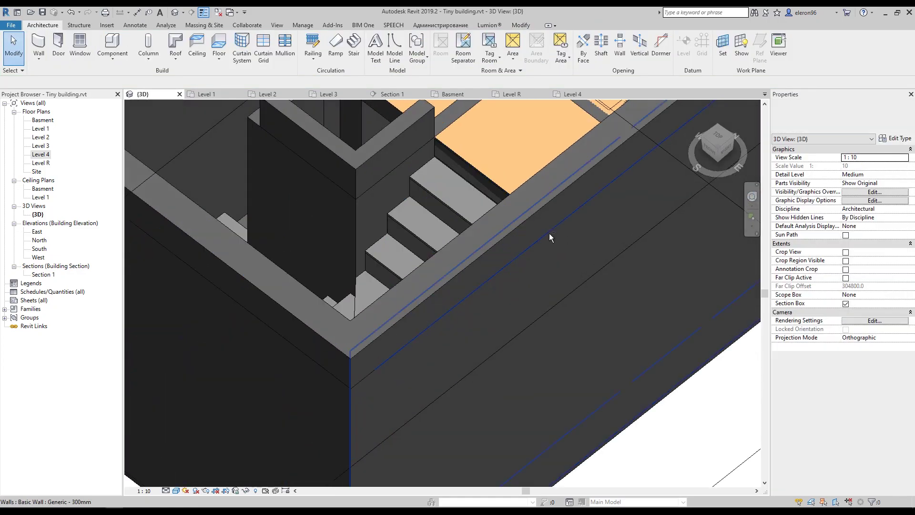
Step: Zoom out and orbit to show the entire building inside its section box
scroll(502, 255, "down", 5)
mouse_move(502, 254)
middle_mouse_down("shift")
mouse_move(440, 247)
mouse_move(483, 318)
middle_mouse_up("shift")
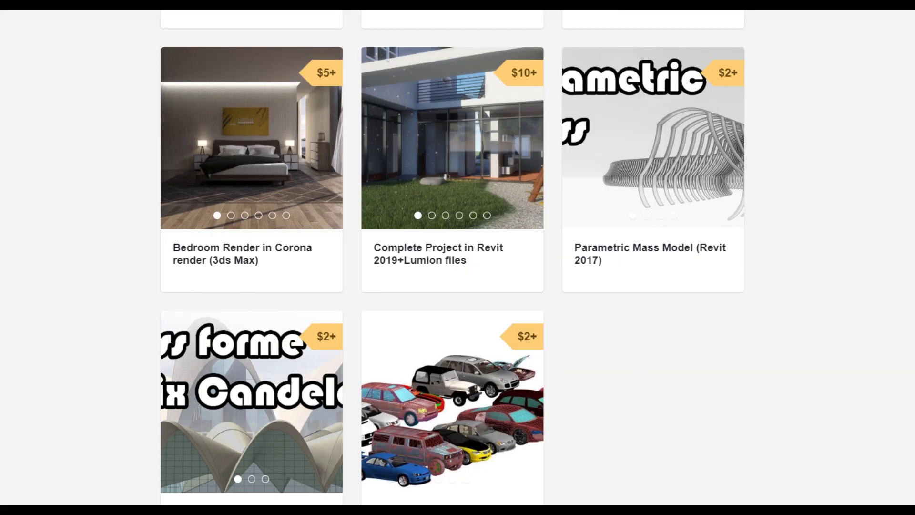
scroll(452, 257, "up", 1)
scroll(452, 258, "up", 4)
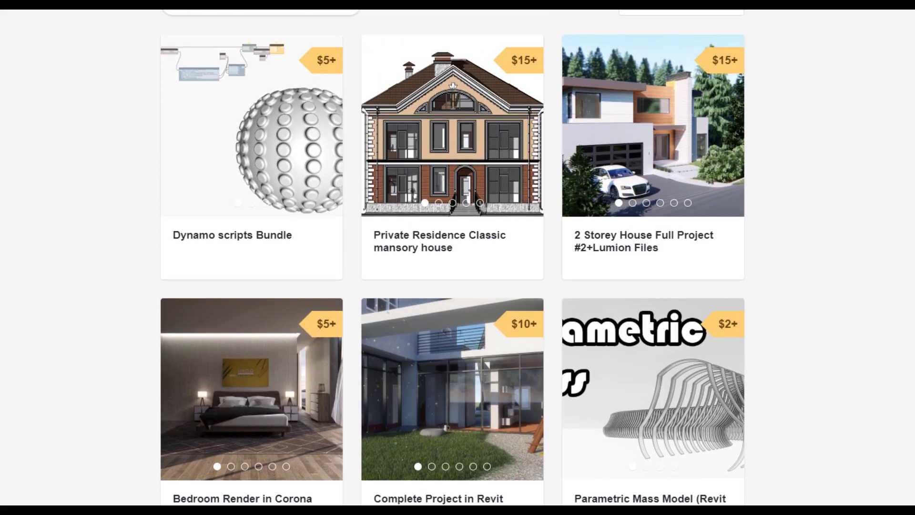
scroll(452, 257, "up", 4)
scroll(452, 258, "up", 3)
scroll(286, 457, "down", 2)
scroll(286, 457, "down", 1)
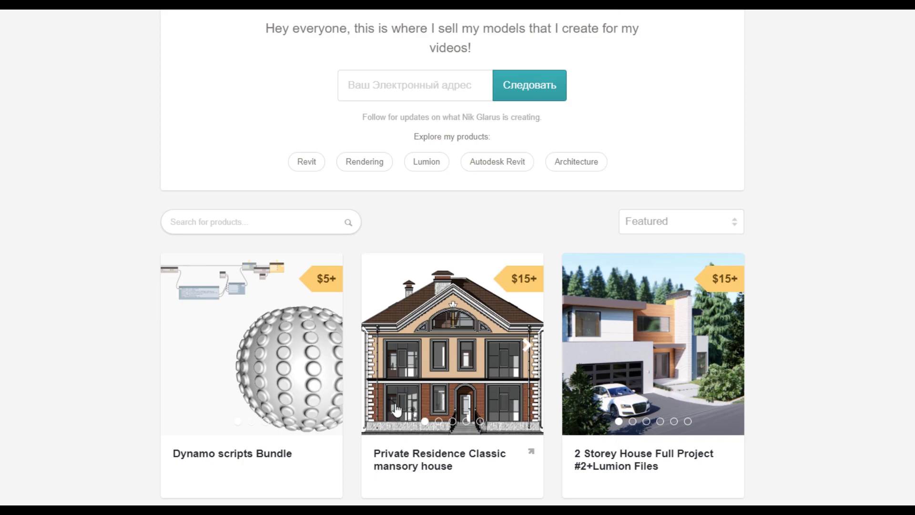
scroll(448, 389, "down", 3)
scroll(456, 362, "down", 3)
scroll(752, 301, "up", 3)
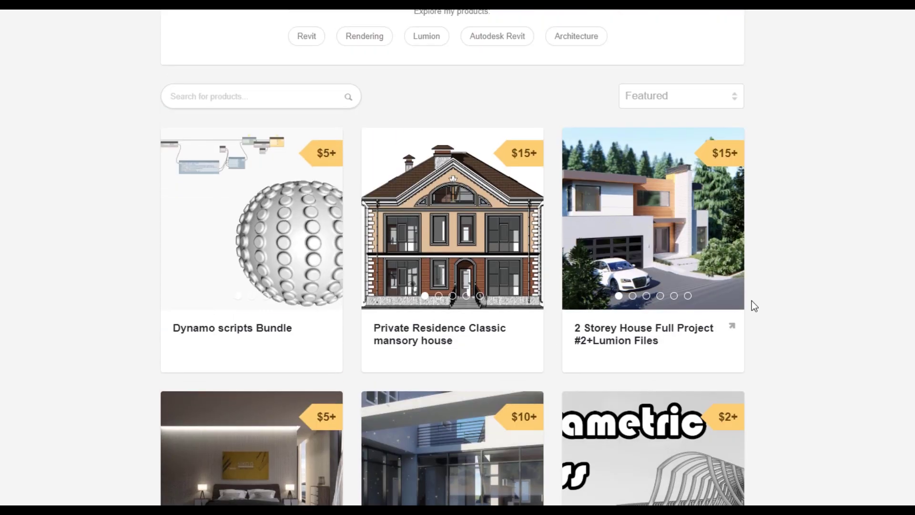
scroll(815, 344, "up", 1)
scroll(815, 344, "up", 2)
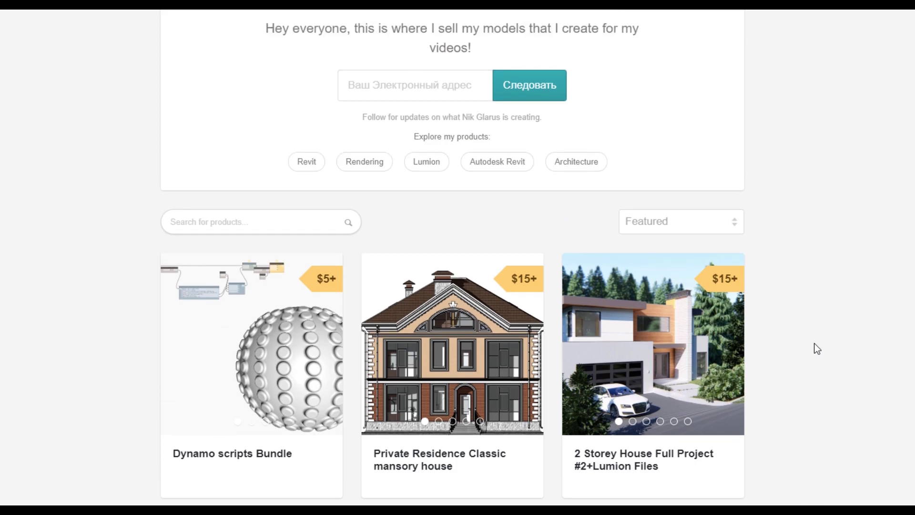
scroll(815, 345, "up", 2)
scroll(813, 343, "up", 1)
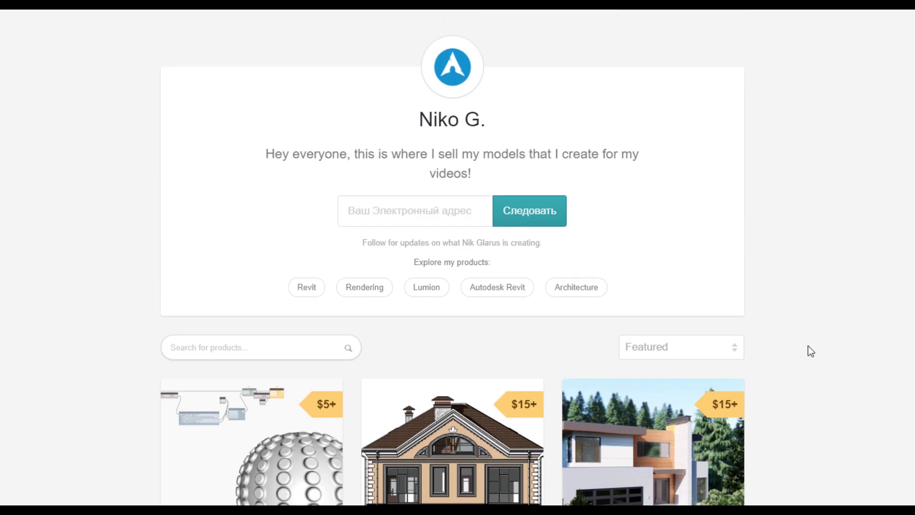
scroll(810, 347, "down", 5)
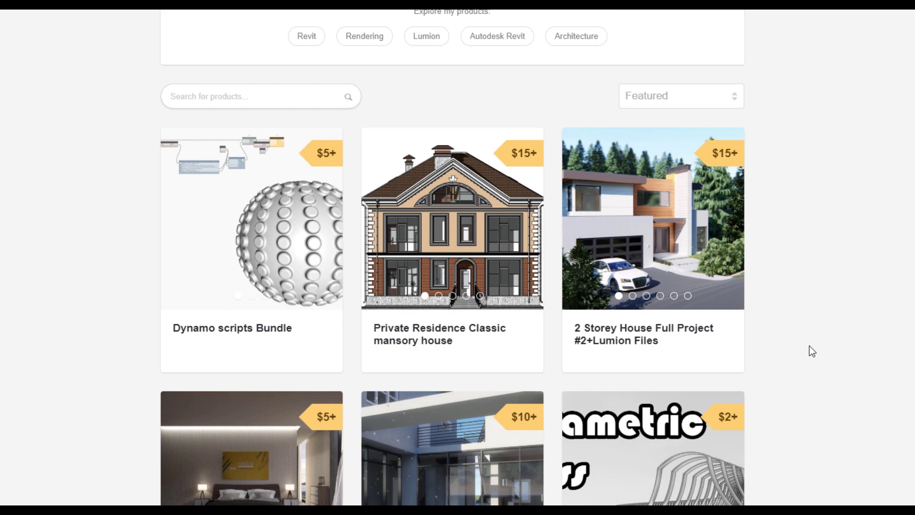
scroll(808, 346, "down", 3)
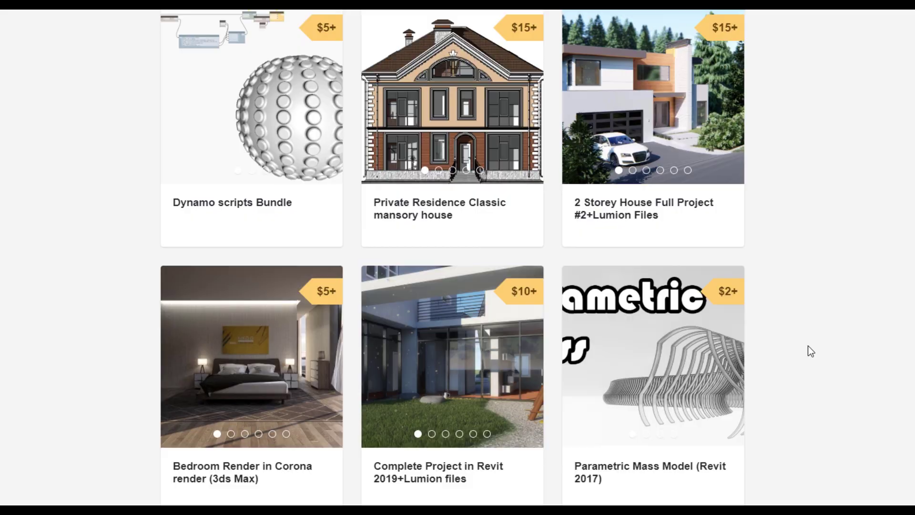